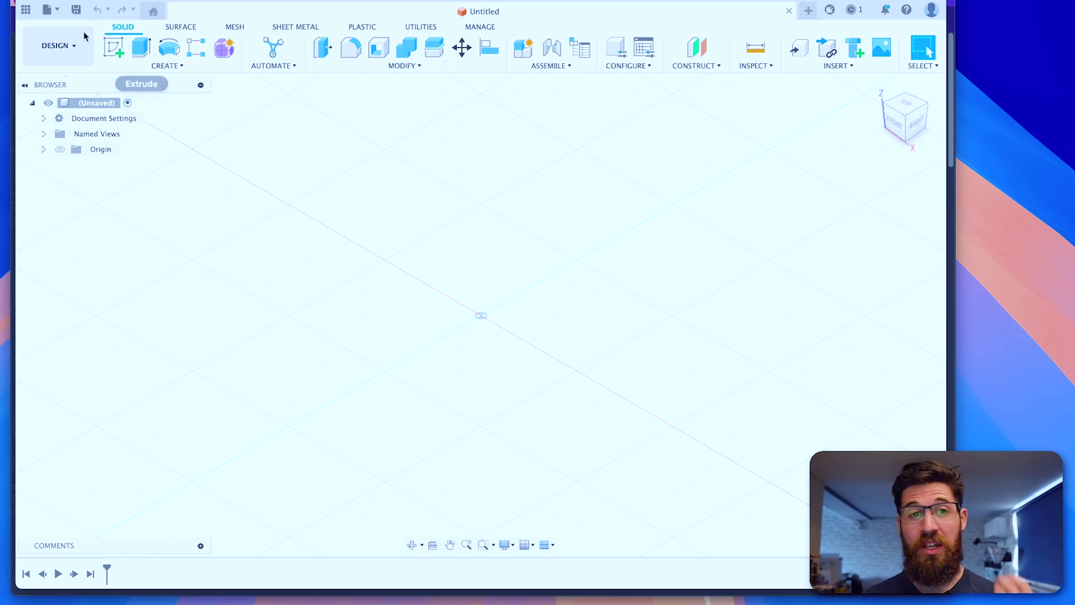
- Navigate the Data Panel from Home to FTC › Parts Library › goBILDA
{"action": "left_click", "coordinate": [30, 15]}
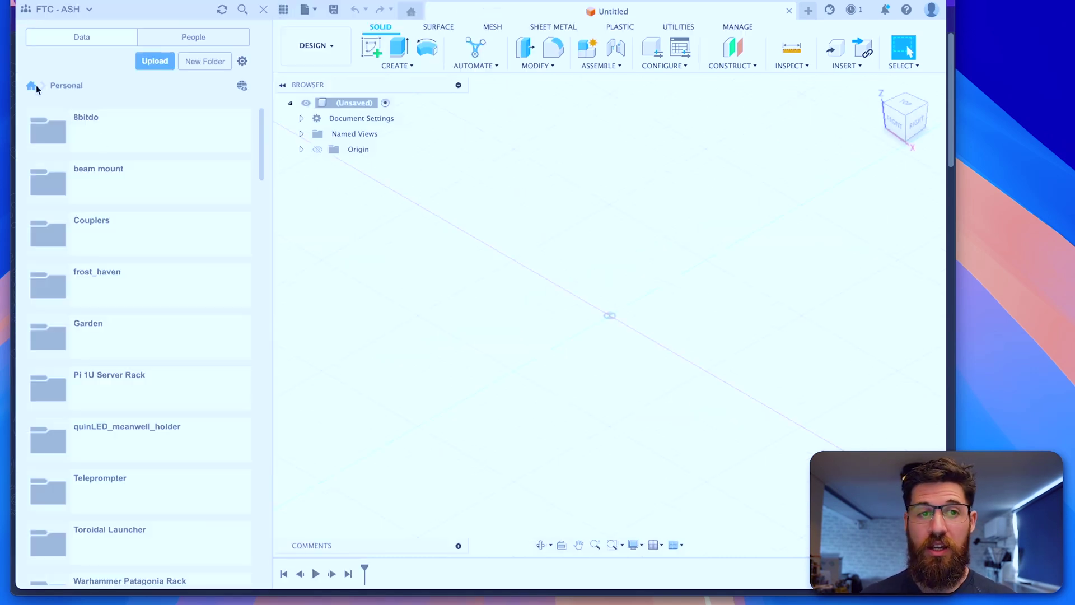
{"action": "left_click", "coordinate": [32, 86]}
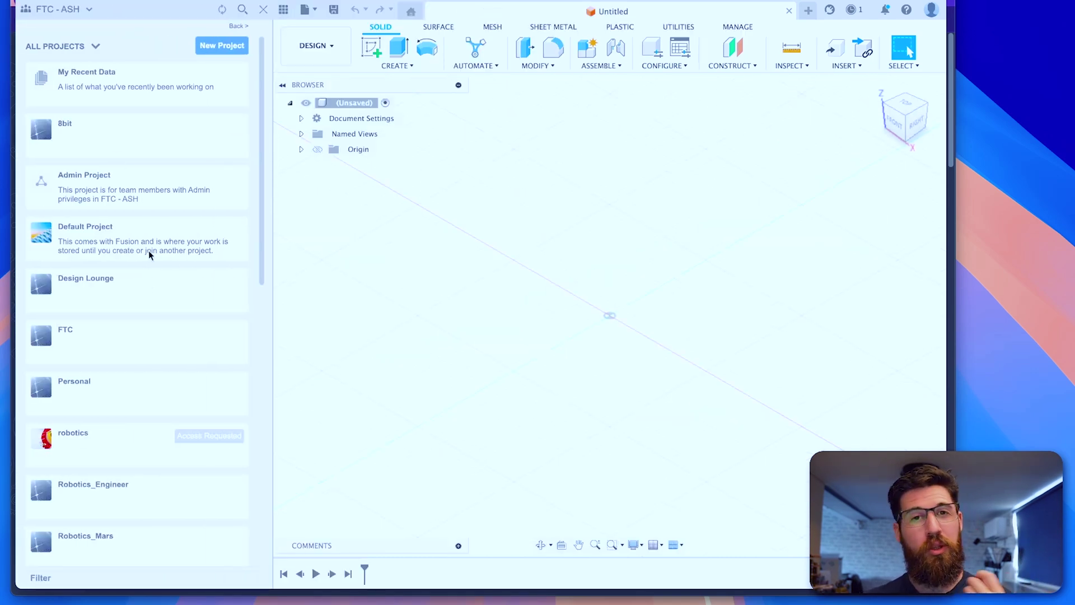
{"action": "scroll", "coordinate": [168, 334], "scroll_direction": "down", "scroll_amount": 2}
{"action": "scroll", "coordinate": [157, 347], "scroll_direction": "down", "scroll_amount": 3}
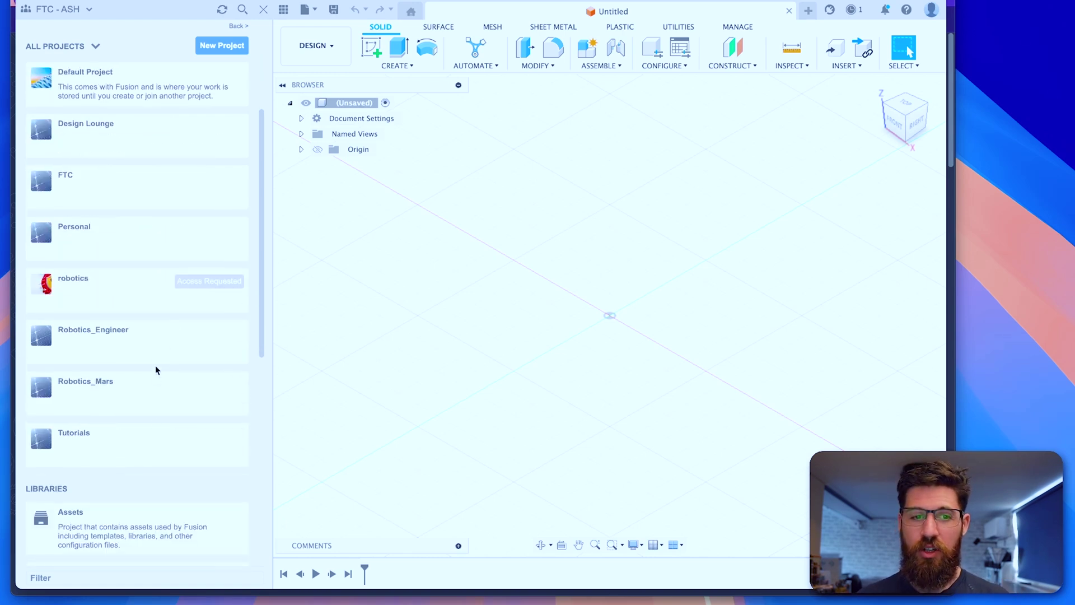
{"action": "scroll", "coordinate": [156, 364], "scroll_direction": "up", "scroll_amount": 3}
{"action": "scroll", "coordinate": [112, 338], "scroll_direction": "up", "scroll_amount": 2}
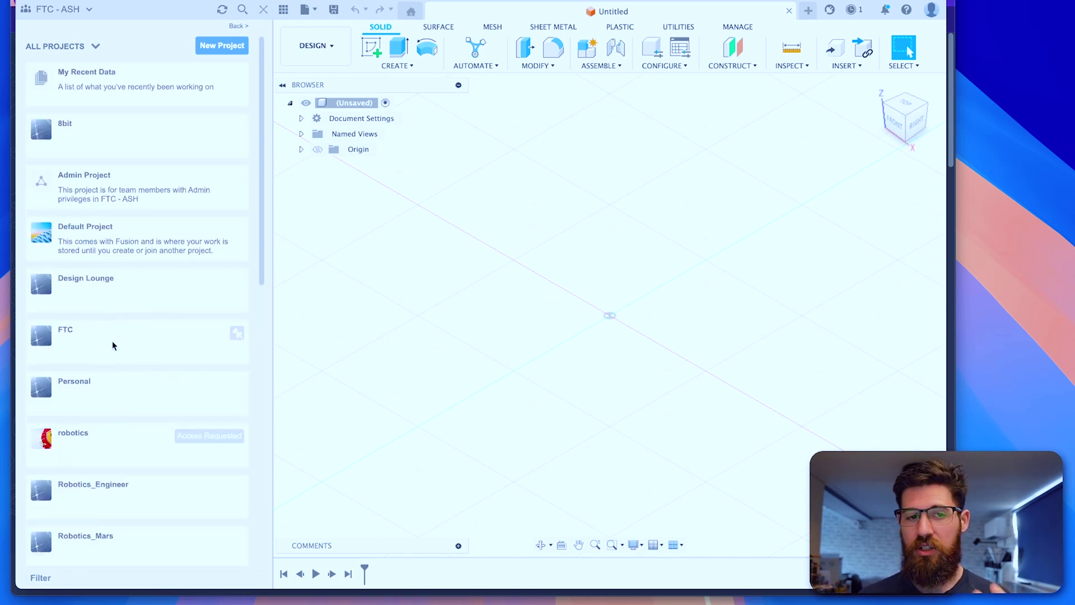
{"action": "left_click", "coordinate": [112, 340]}
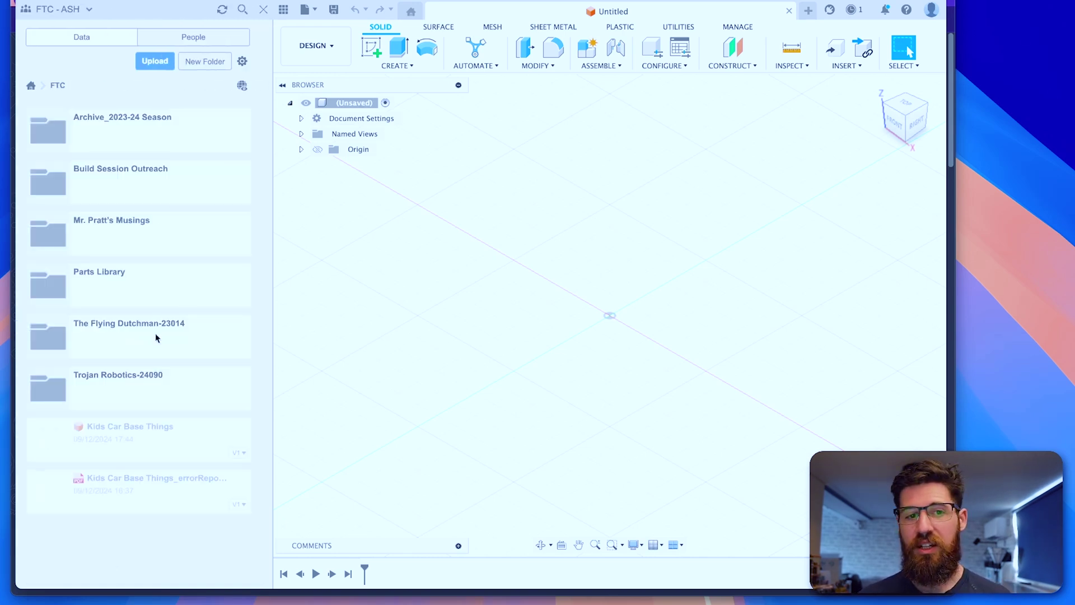
{"action": "left_click", "coordinate": [148, 286]}
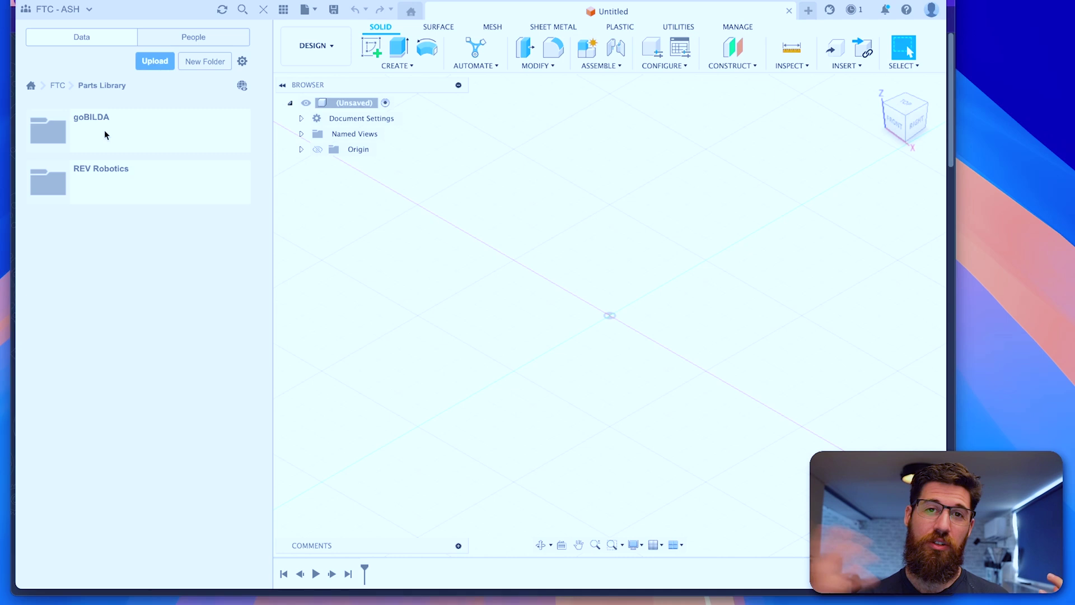
{"action": "left_click", "coordinate": [105, 132]}
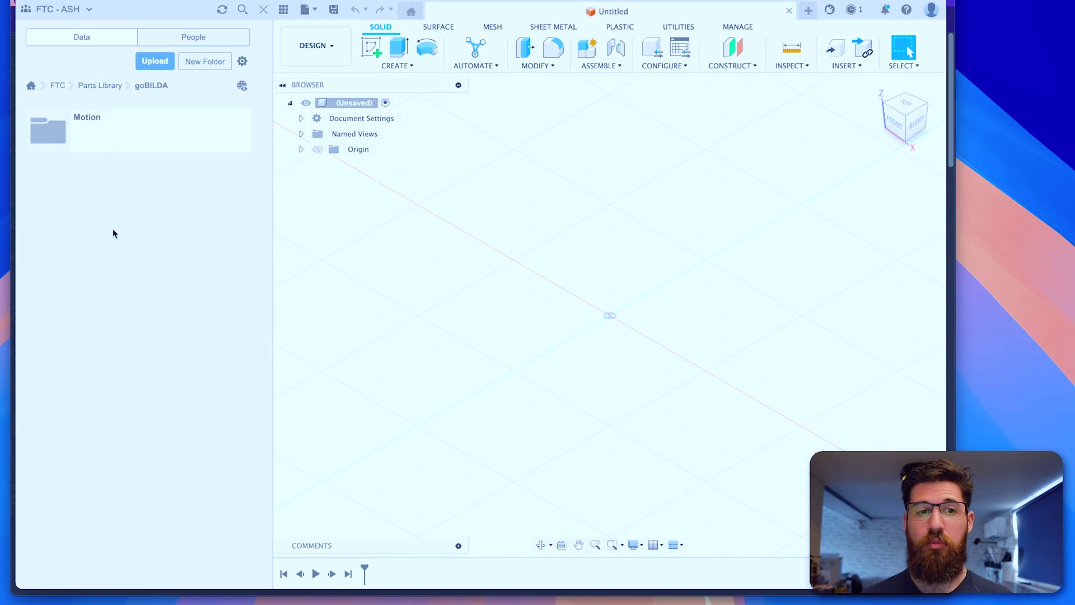
- Create a new folder named Kits in goBILDA and open it
{"action": "left_click", "coordinate": [206, 62]}
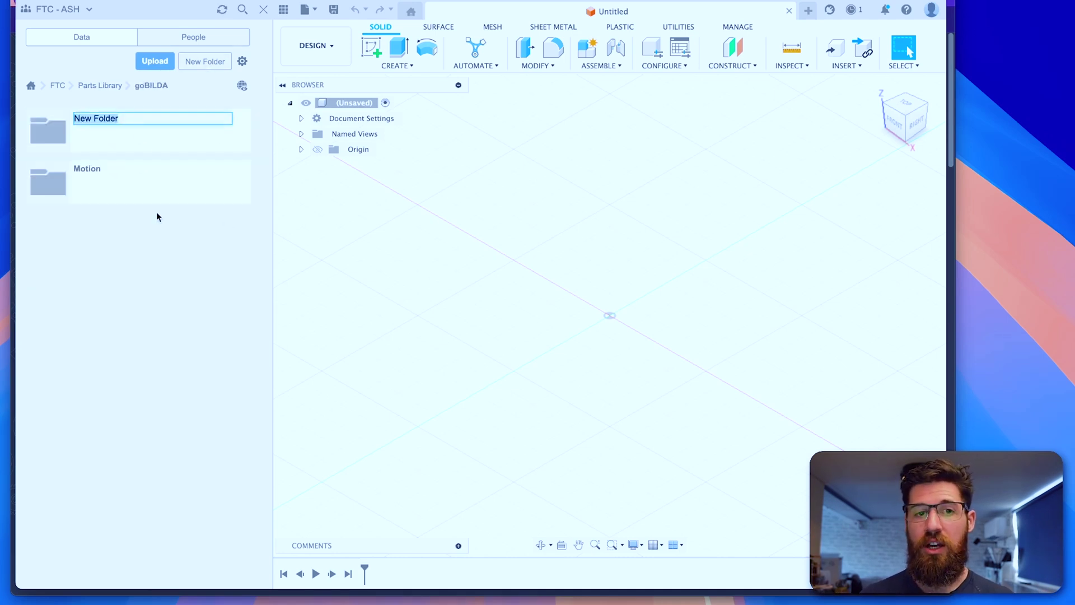
{"action": "key", "text": "Return"}
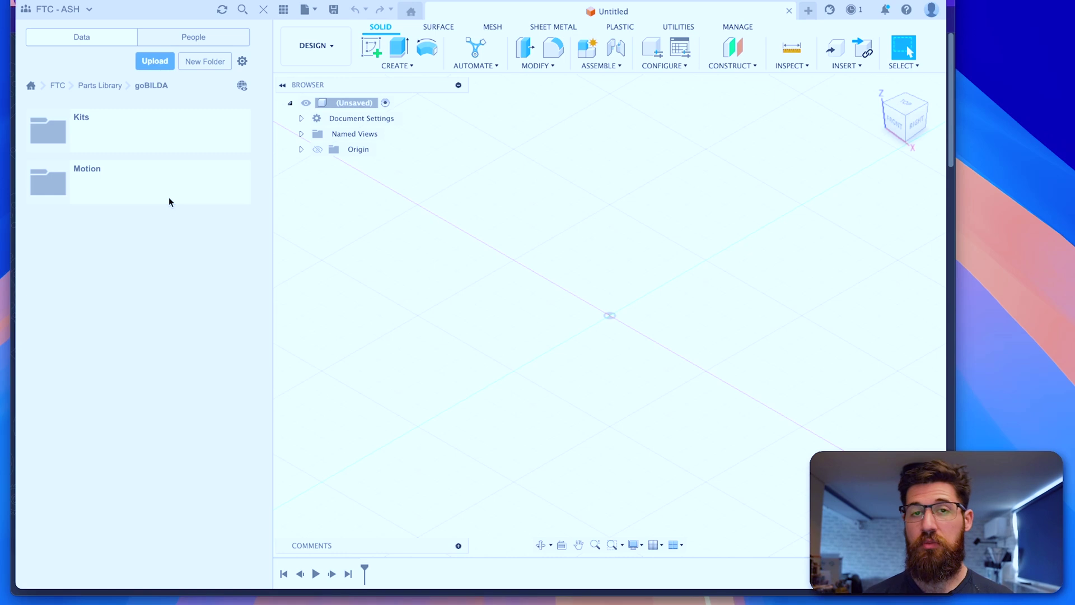
{"action": "left_click", "coordinate": [98, 146]}
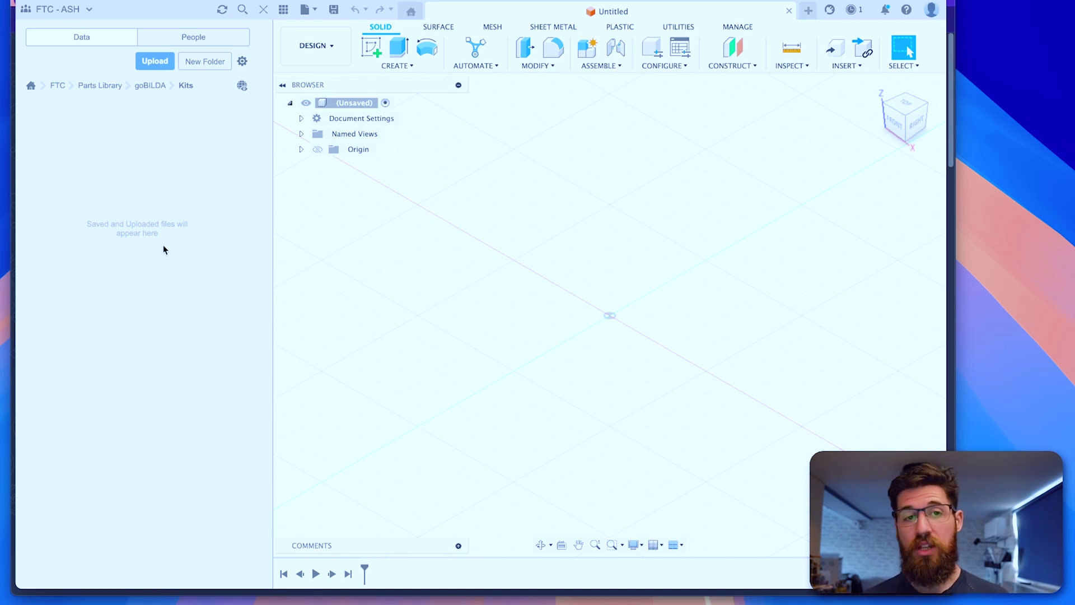
- Start an upload into Kits and pick 3212-0001-0001.zip from the Downloads folder
{"action": "left_click", "coordinate": [153, 61]}
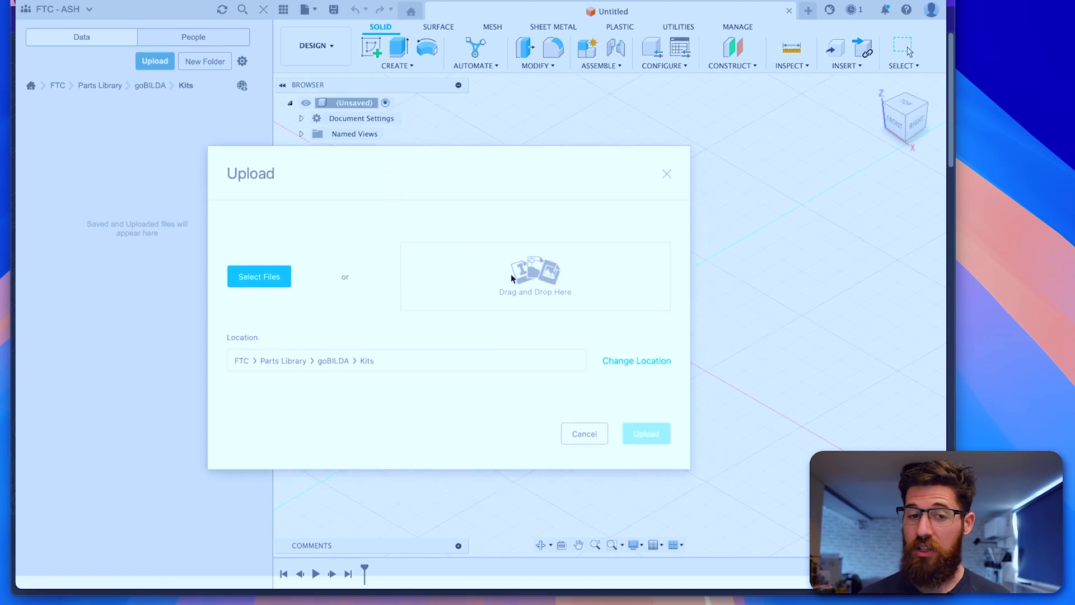
{"action": "left_click", "coordinate": [274, 277]}
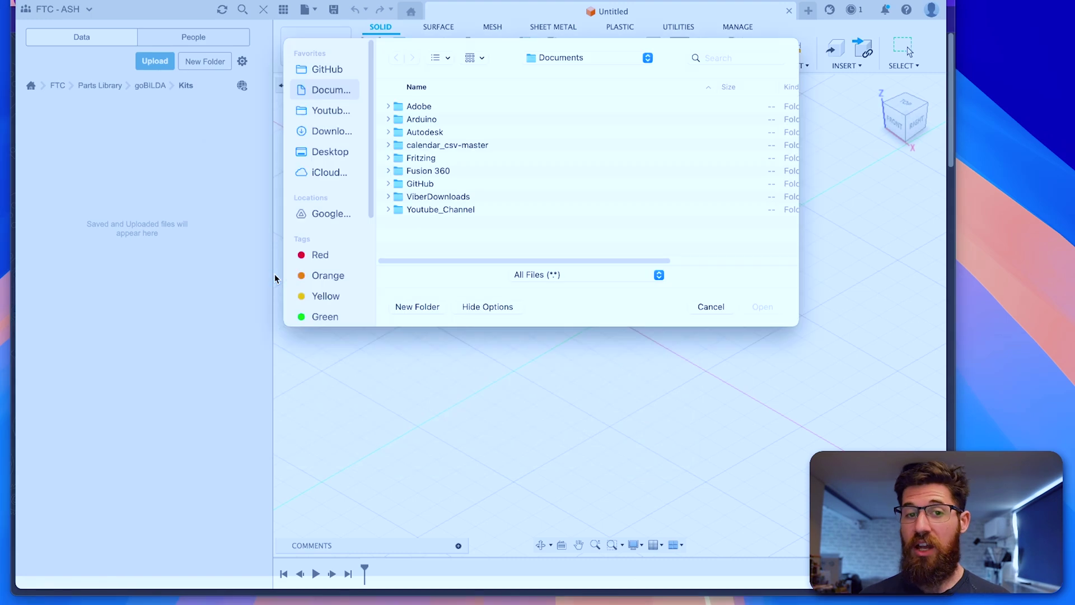
{"action": "left_click", "coordinate": [332, 131]}
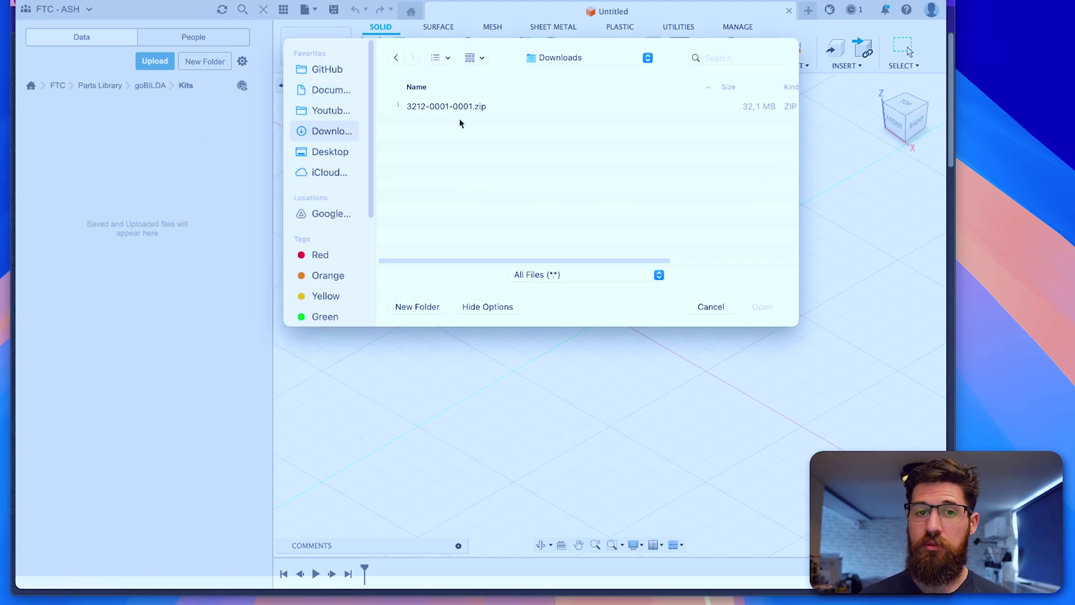
{"action": "left_click", "coordinate": [446, 106]}
{"action": "right_click", "coordinate": [431, 109]}
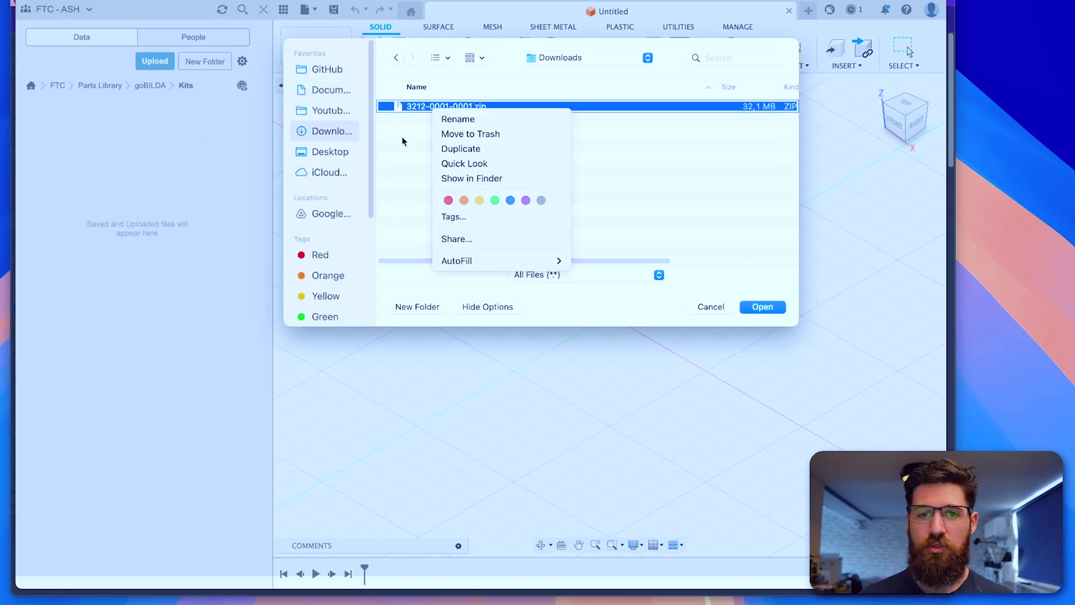
{"action": "left_click", "coordinate": [394, 425]}
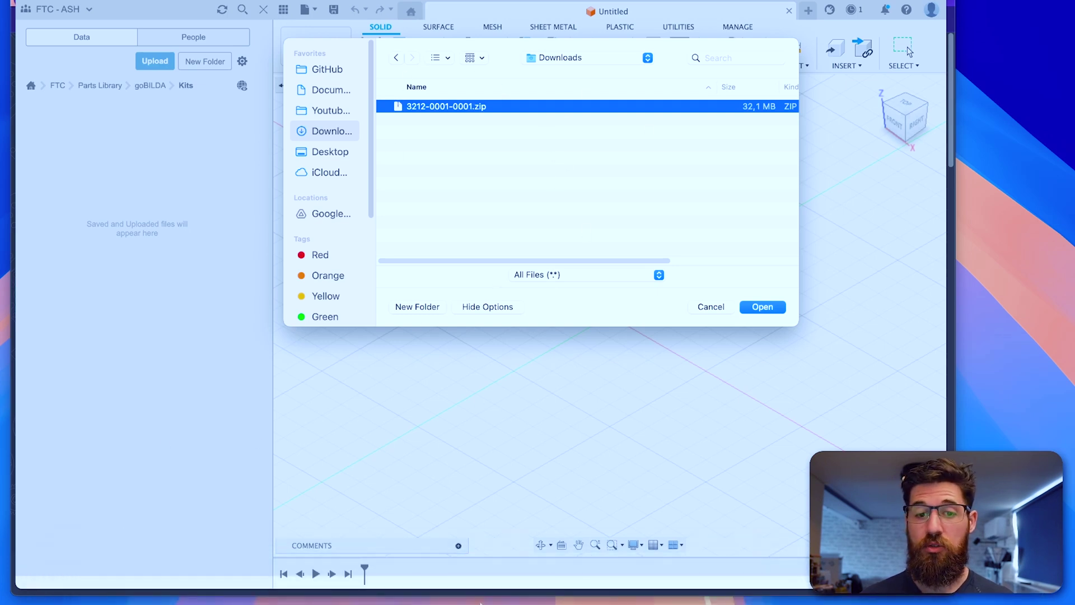
- Extract 3212-0001-0001.zip in Finder's Downloads and select the resulting assembly STEP file
{"action": "left_click", "coordinate": [112, 577]}
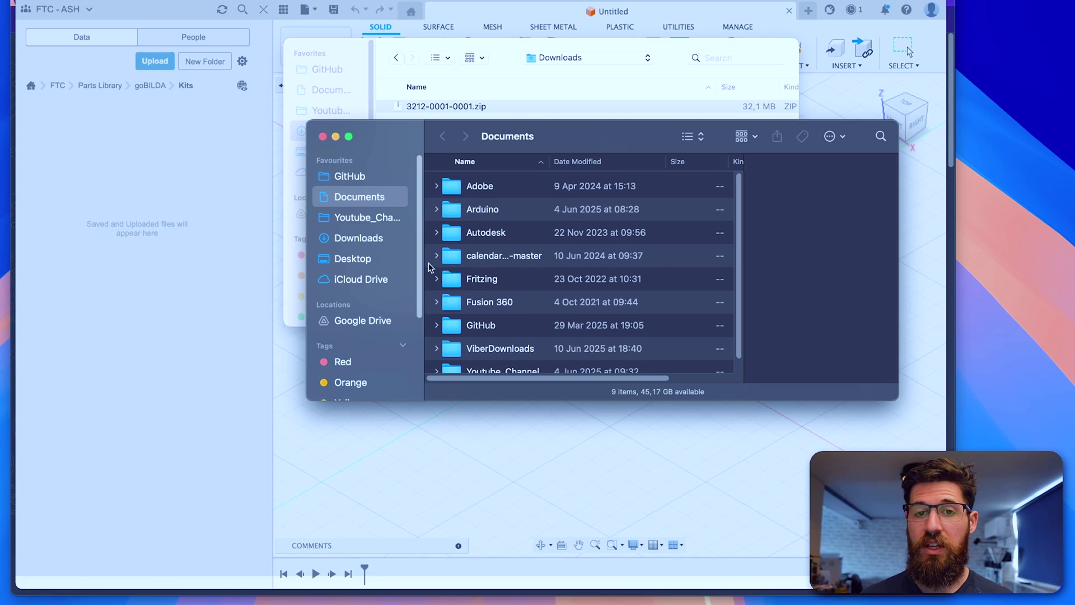
{"action": "left_click", "coordinate": [358, 238]}
{"action": "left_click", "coordinate": [493, 182]}
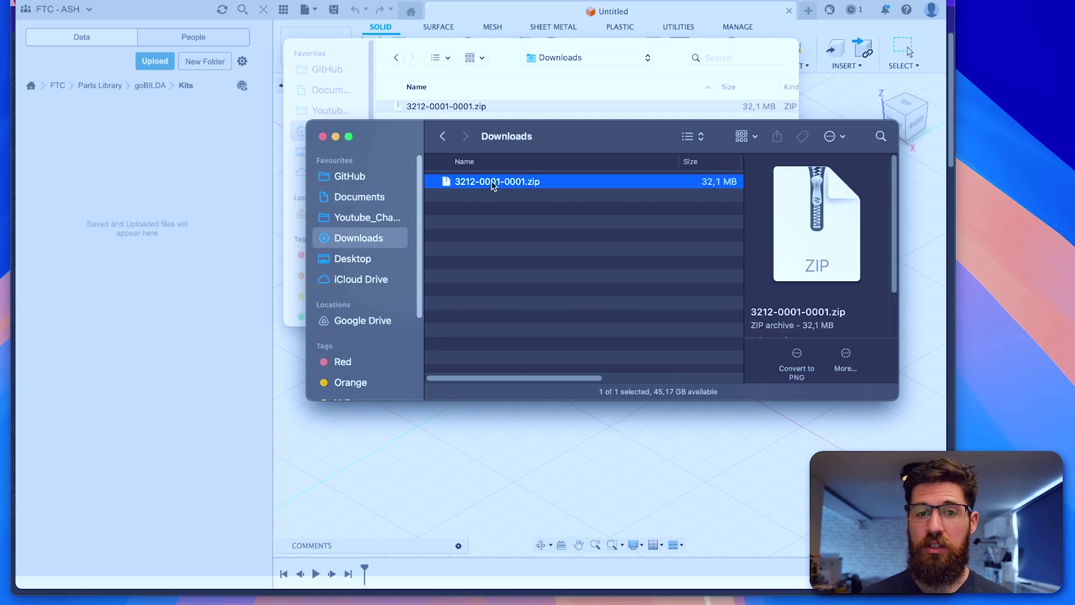
{"action": "double_click", "coordinate": [493, 182]}
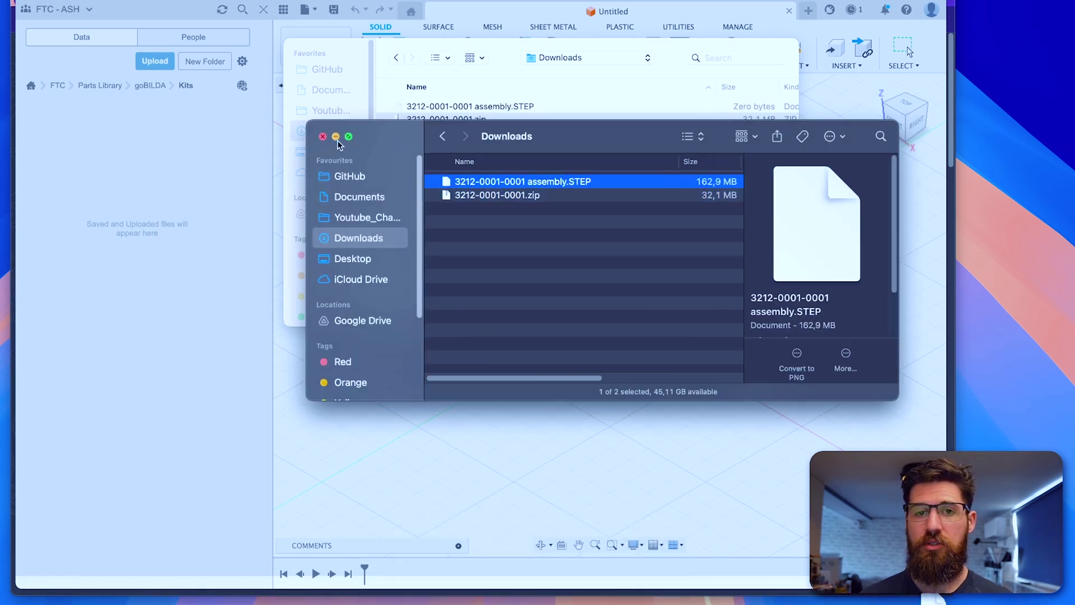
{"action": "left_click", "coordinate": [323, 137]}
{"action": "left_click", "coordinate": [509, 107]}
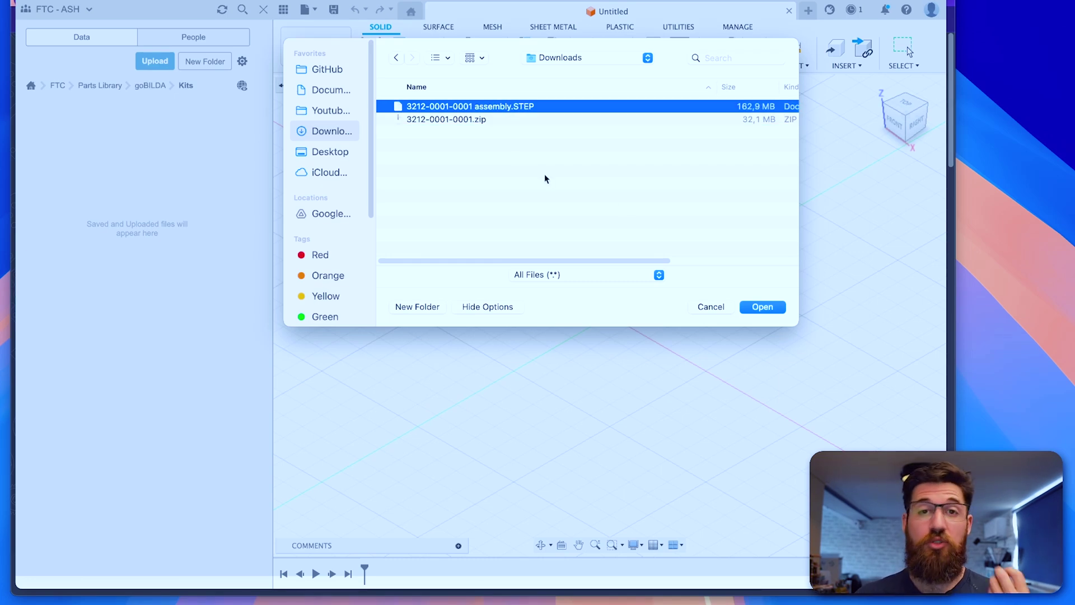
{"action": "left_click", "coordinate": [761, 307]}
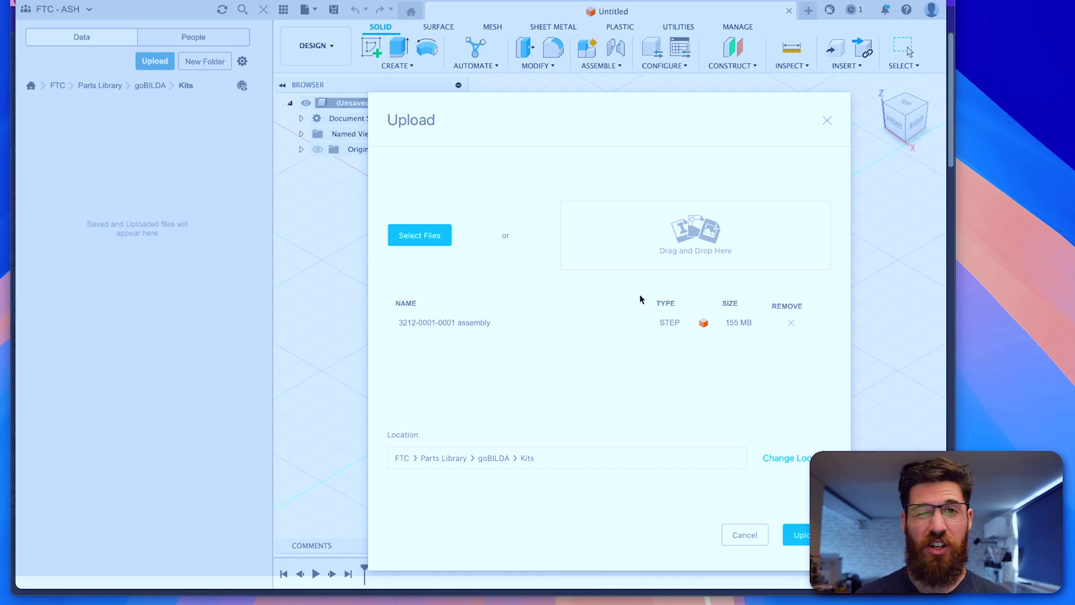
{"action": "left_click", "coordinate": [798, 535]}
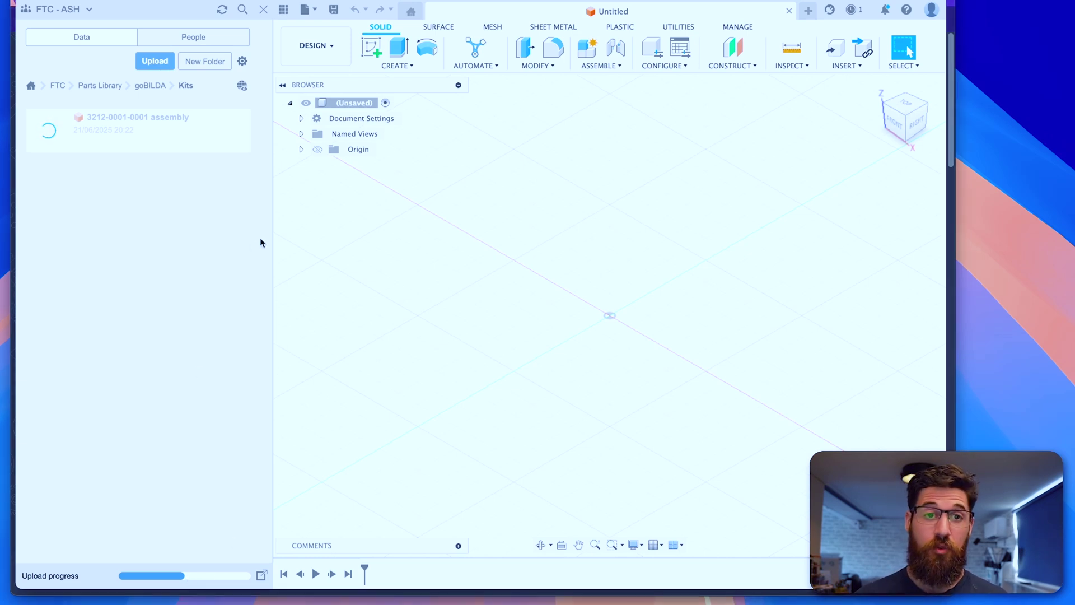
{"action": "left_click", "coordinate": [305, 12]}
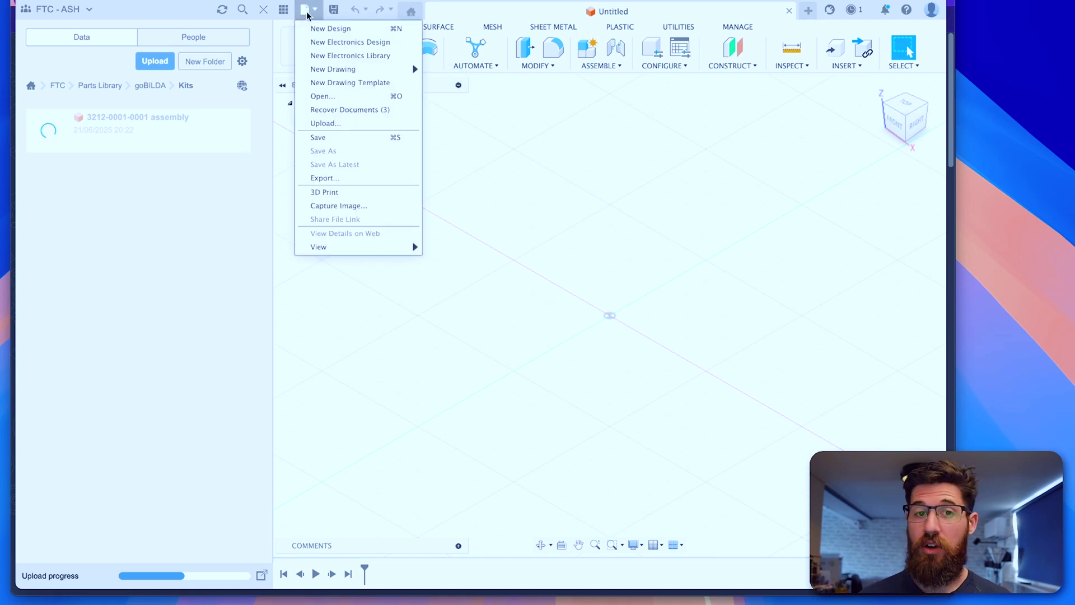
{"action": "left_click", "coordinate": [322, 95]}
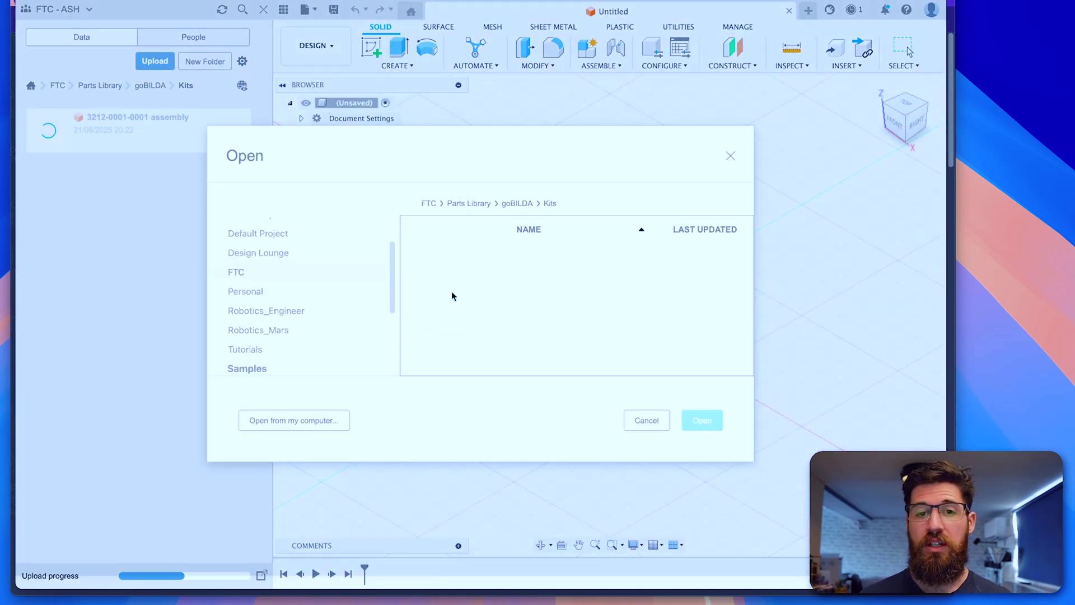
{"action": "left_click", "coordinate": [301, 422]}
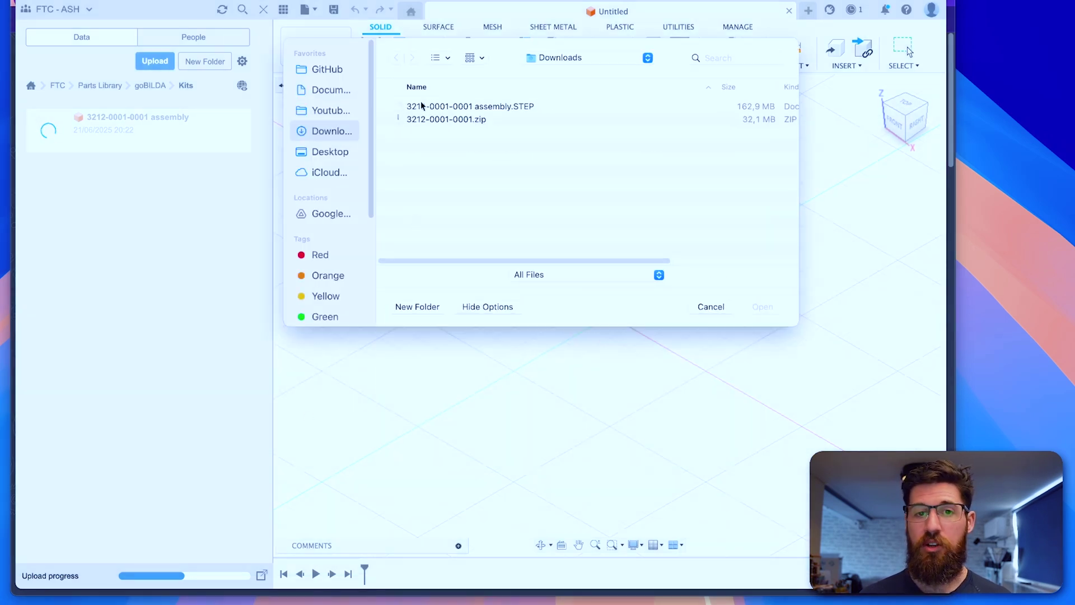
{"action": "left_click", "coordinate": [422, 106]}
{"action": "left_click", "coordinate": [774, 307]}
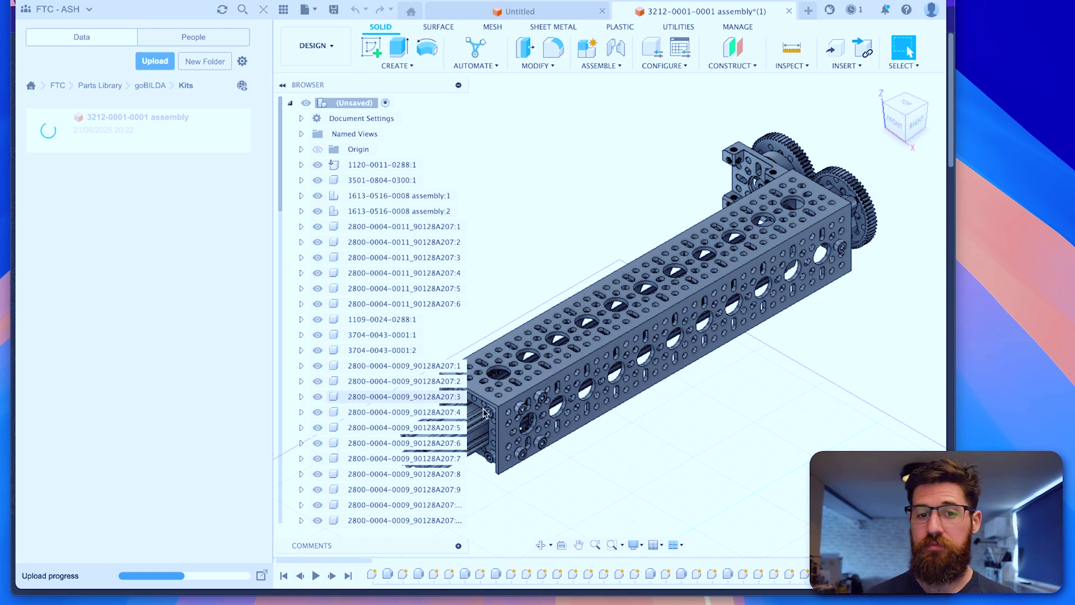
{"action": "scroll", "coordinate": [394, 308], "scroll_direction": "down", "scroll_amount": 3}
{"action": "scroll", "coordinate": [398, 309], "scroll_direction": "down", "scroll_amount": 5}
{"action": "scroll", "coordinate": [638, 376], "scroll_direction": "up", "scroll_amount": 3}
{"action": "scroll", "coordinate": [674, 411], "scroll_direction": "down", "scroll_amount": 3}
{"action": "middle_click_drag", "start_coordinate": [674, 412], "coordinate": [586, 412], "text": "shift"}
{"action": "left_click", "coordinate": [263, 10]}
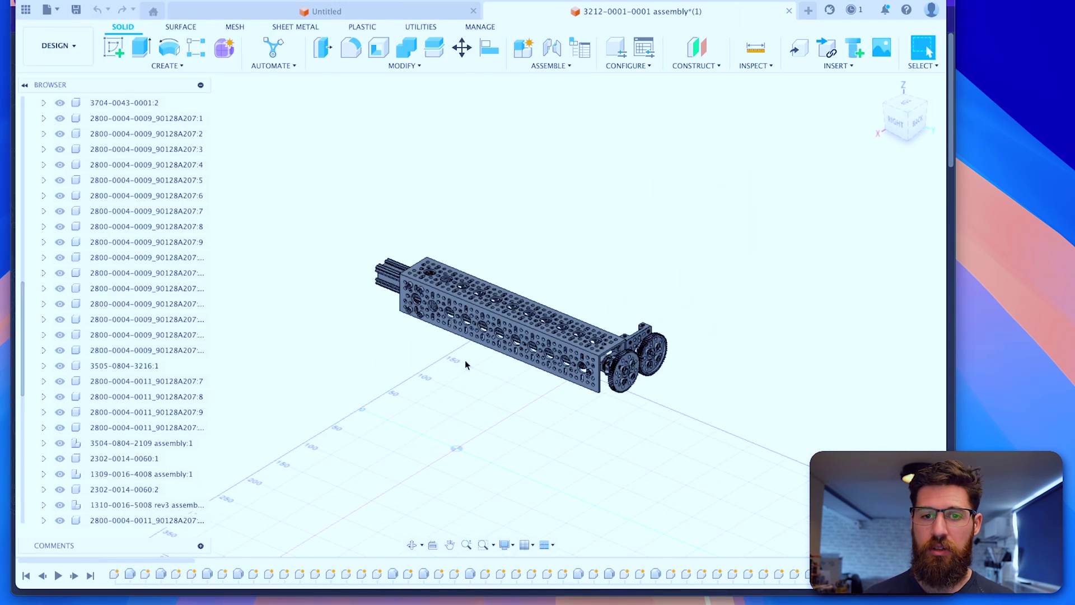
{"action": "scroll", "coordinate": [465, 349], "scroll_direction": "up", "scroll_amount": 5}
{"action": "middle_click_drag", "start_coordinate": [516, 340], "coordinate": [629, 342], "text": "shift"}
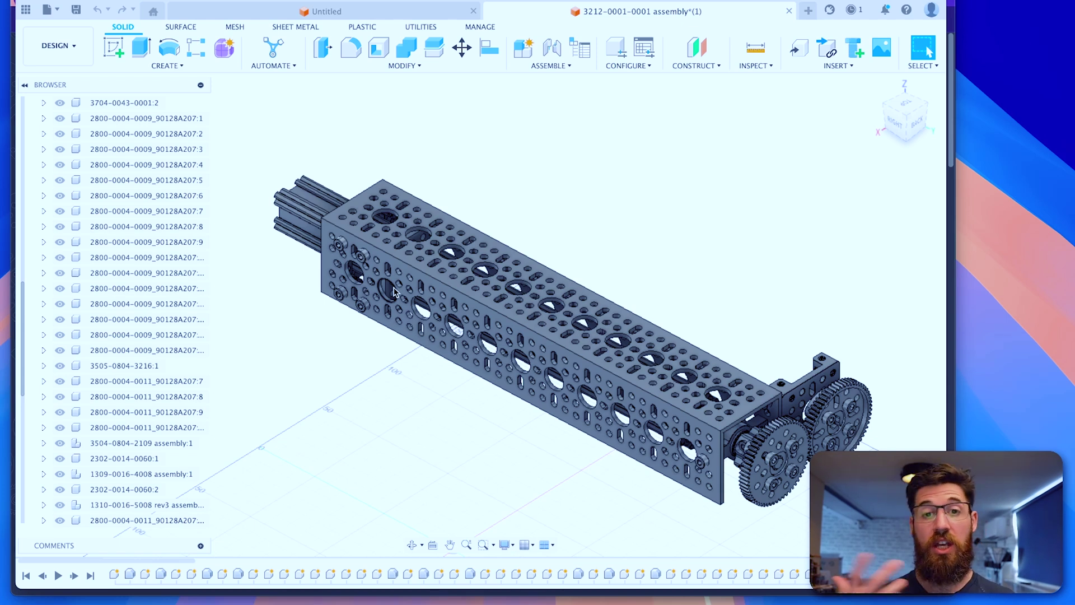
{"action": "key", "text": "a"}
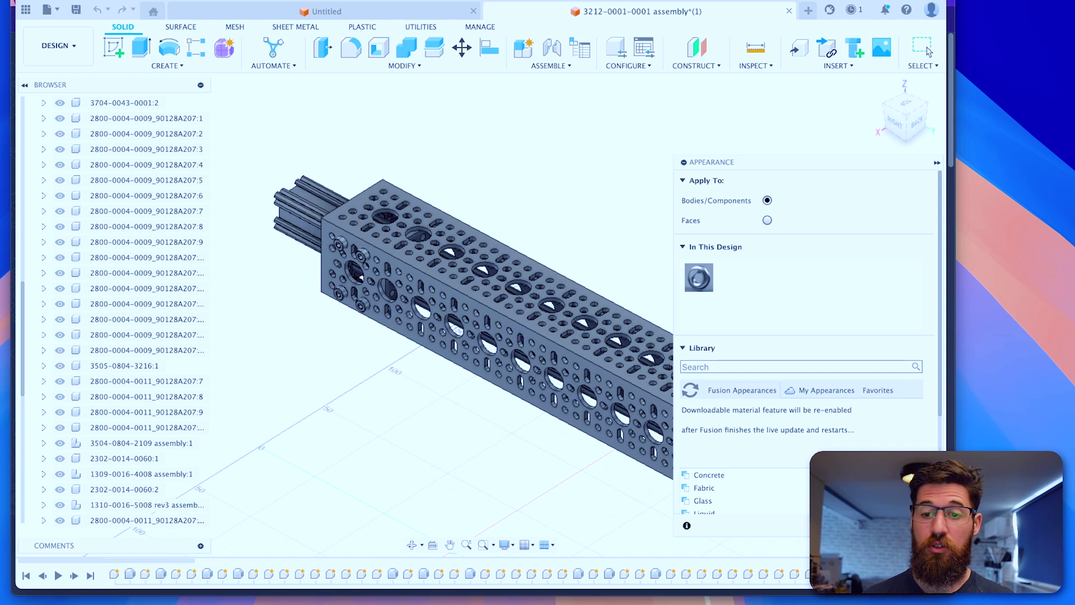
{"action": "key", "text": "Escape"}
{"action": "scroll", "coordinate": [512, 311], "scroll_direction": "down", "scroll_amount": 5}
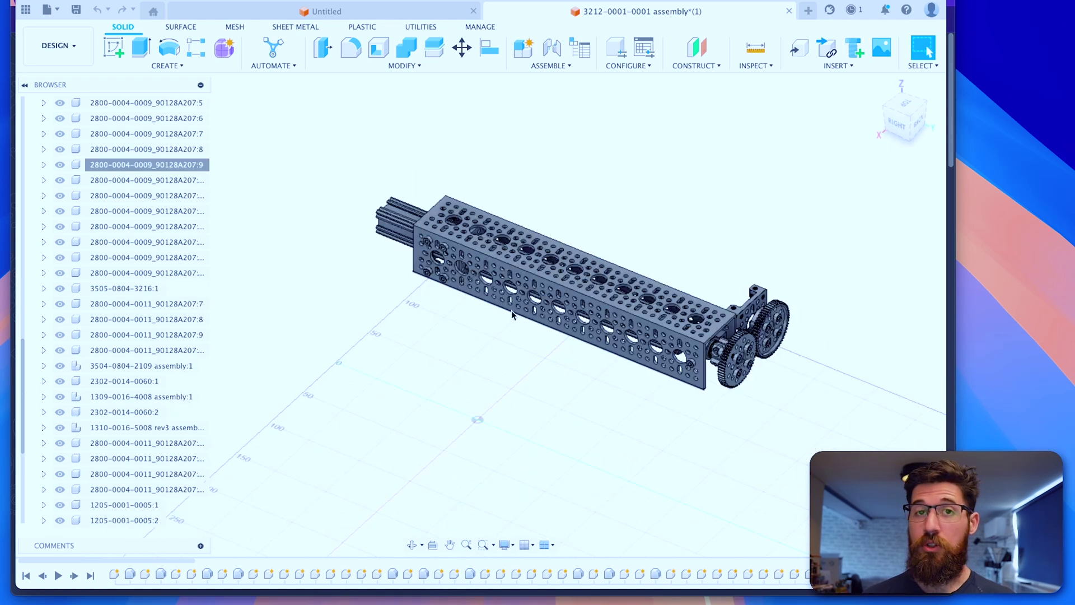
{"action": "scroll", "coordinate": [140, 227], "scroll_direction": "up", "scroll_amount": 10}
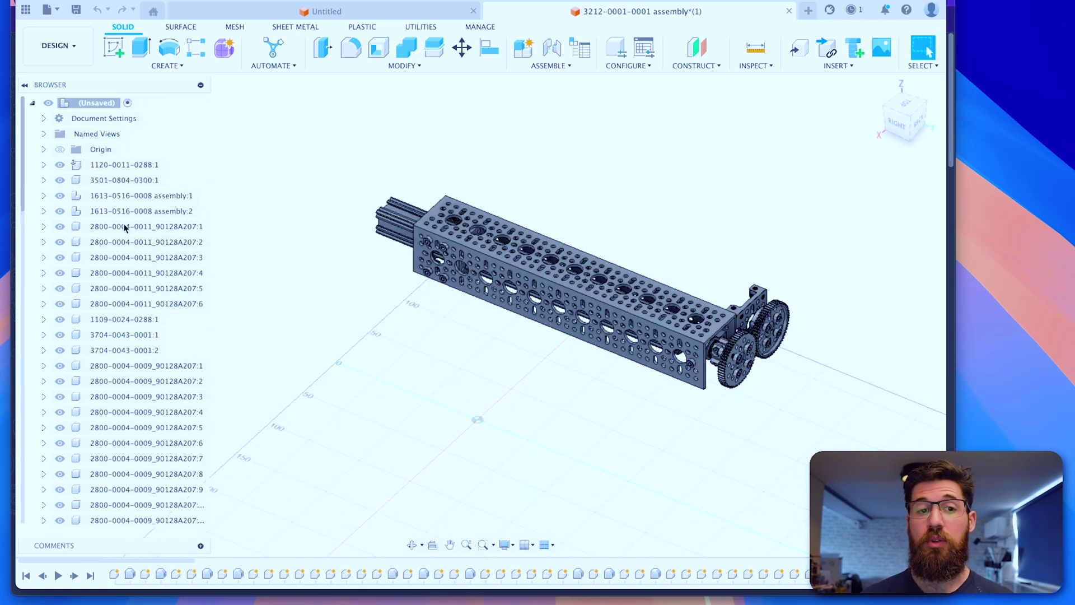
- Turn off design history capture on the root component and delete the existing history
{"action": "left_click", "coordinate": [88, 103]}
{"action": "right_click", "coordinate": [87, 104]}
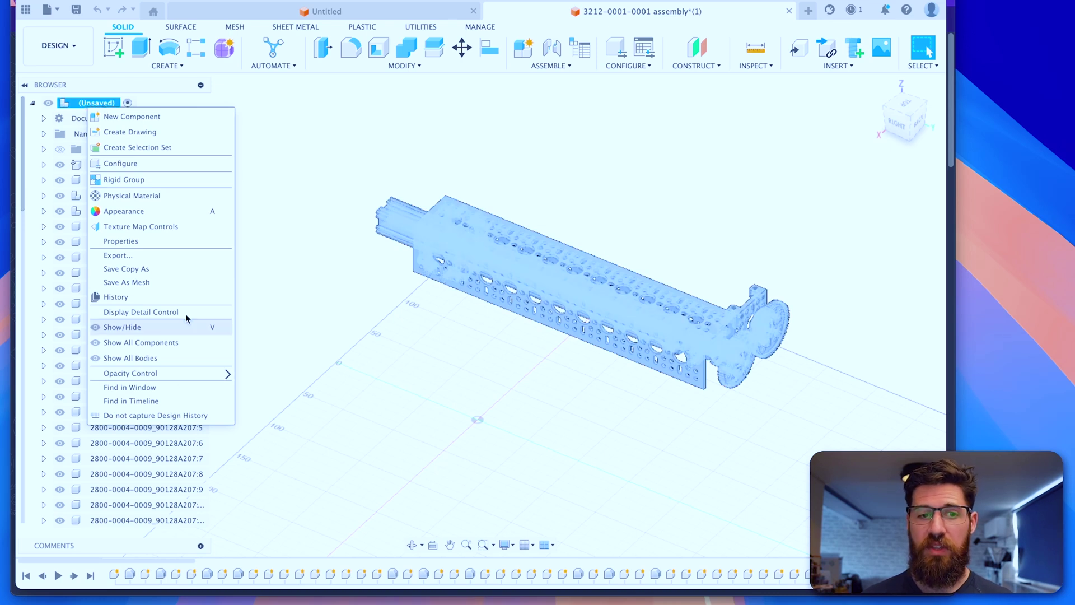
{"action": "left_click", "coordinate": [158, 415]}
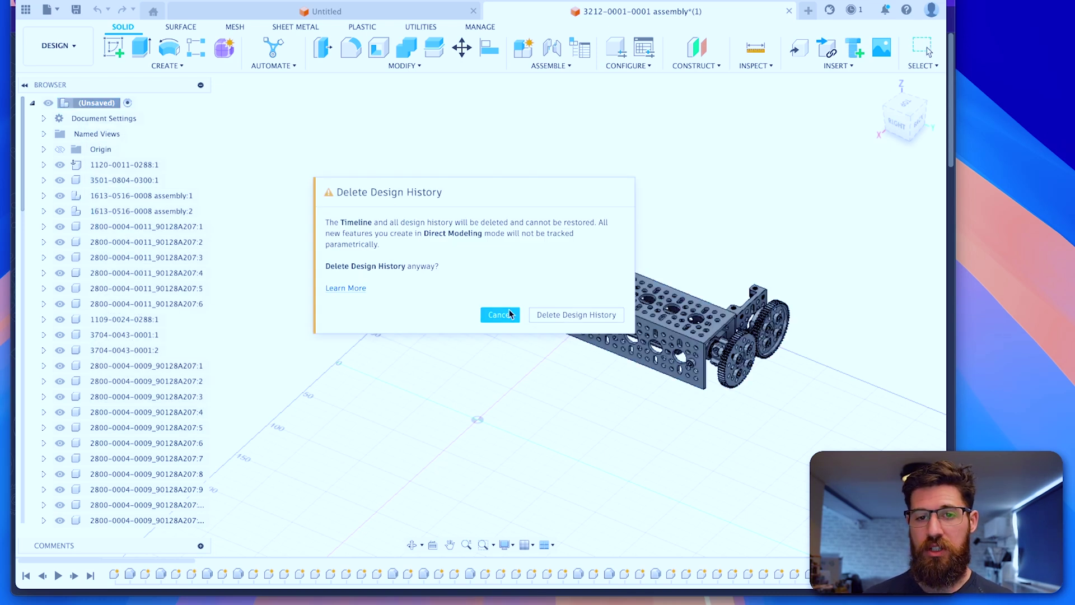
{"action": "left_click", "coordinate": [574, 317]}
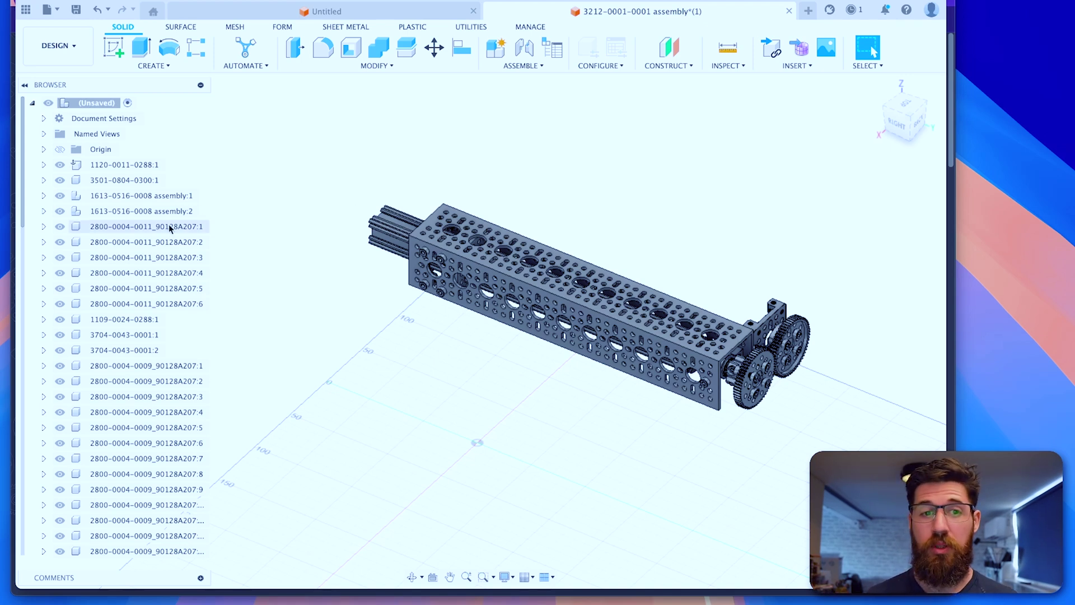
{"action": "left_click", "coordinate": [140, 226]}
{"action": "left_click", "coordinate": [156, 303], "text": "shift"}
{"action": "middle_click_drag", "start_coordinate": [674, 341], "coordinate": [621, 396], "text": "shift"}
{"action": "scroll", "coordinate": [805, 376], "scroll_direction": "up", "scroll_amount": 5}
{"action": "scroll", "coordinate": [630, 384], "scroll_direction": "up", "scroll_amount": 2}
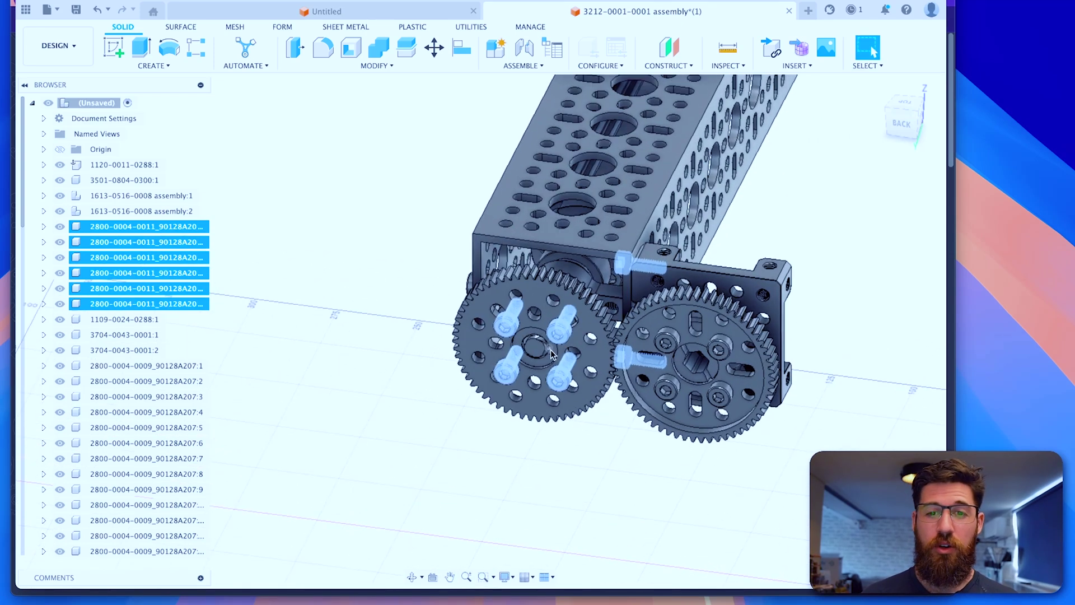
{"action": "left_click_drag", "start_coordinate": [137, 304], "coordinate": [126, 318]}
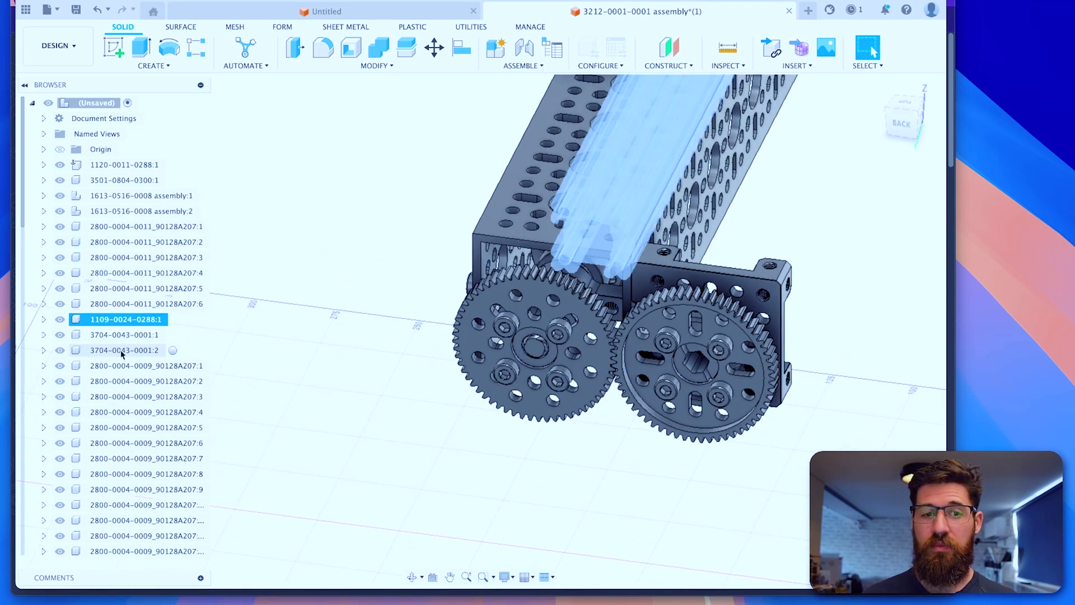
{"action": "left_click", "coordinate": [120, 350]}
{"action": "left_click", "coordinate": [134, 381]}
{"action": "left_click", "coordinate": [135, 365]}
{"action": "left_click", "coordinate": [135, 459], "text": "shift"}
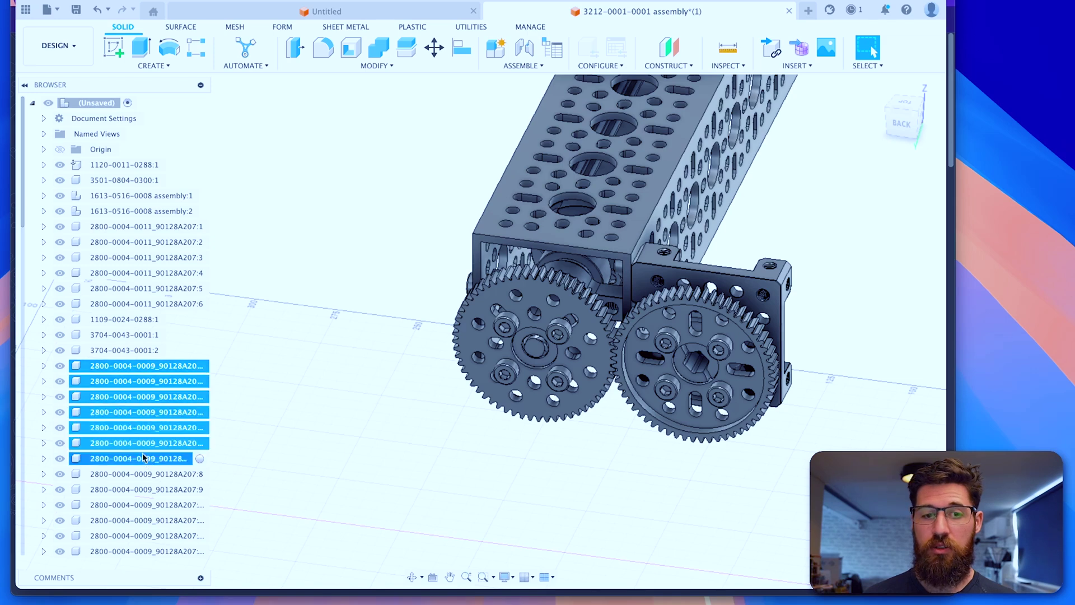
{"action": "scroll", "coordinate": [384, 365], "scroll_direction": "down", "scroll_amount": 5}
{"action": "middle_click_drag", "start_coordinate": [391, 375], "coordinate": [395, 305], "text": "shift"}
{"action": "scroll", "coordinate": [398, 304], "scroll_direction": "up", "scroll_amount": 10}
{"action": "scroll", "coordinate": [502, 362], "scroll_direction": "down", "scroll_amount": 3}
{"action": "middle_click_drag", "start_coordinate": [502, 362], "coordinate": [287, 367], "text": "shift"}
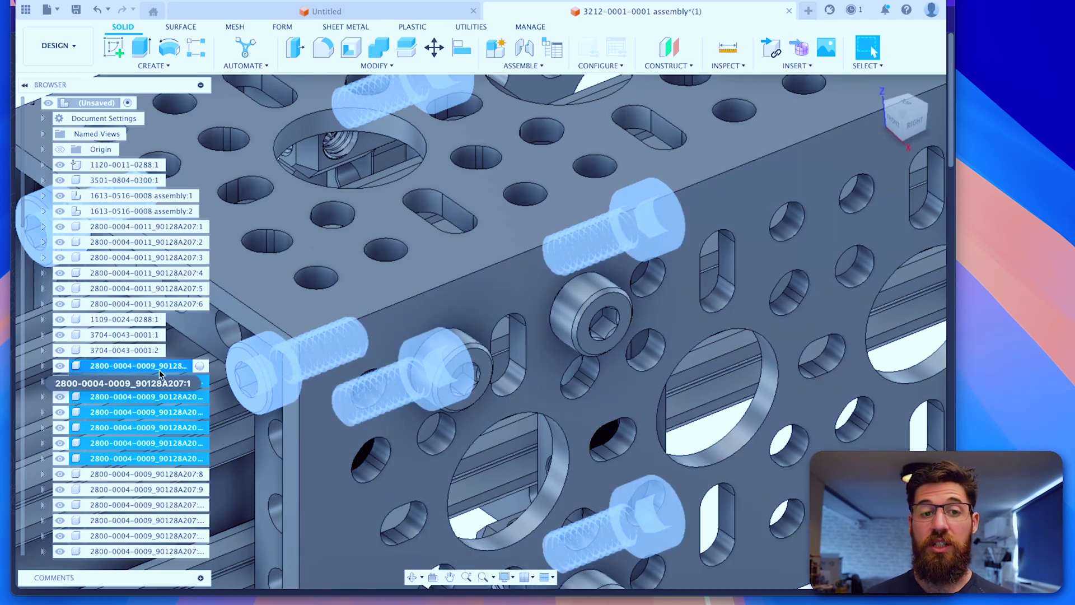
{"action": "right_click", "coordinate": [153, 371]}
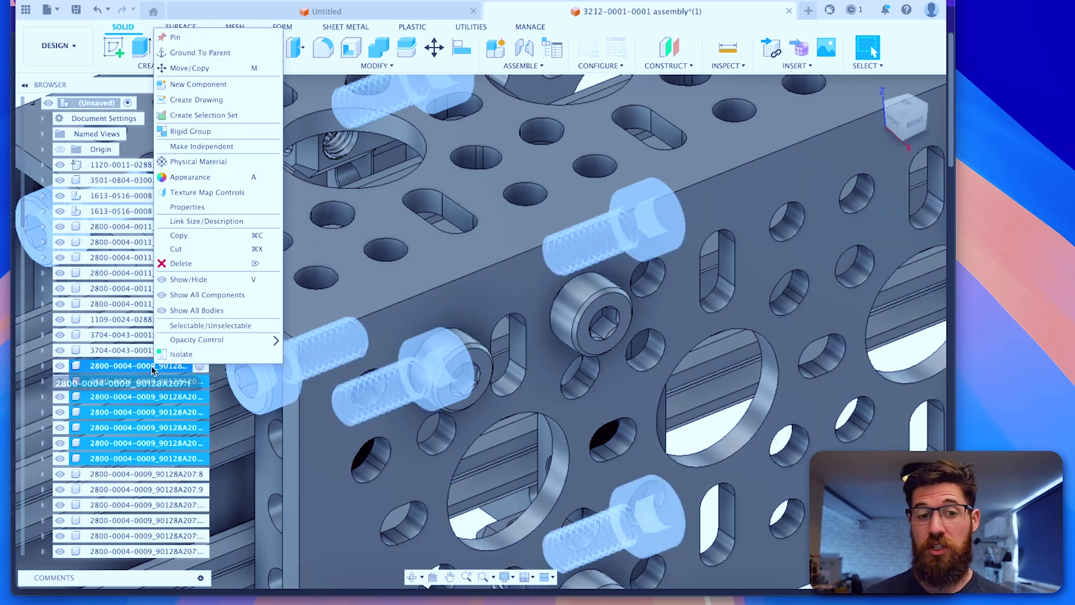
{"action": "left_click", "coordinate": [196, 262]}
{"action": "scroll", "coordinate": [402, 389], "scroll_direction": "down", "scroll_amount": 5}
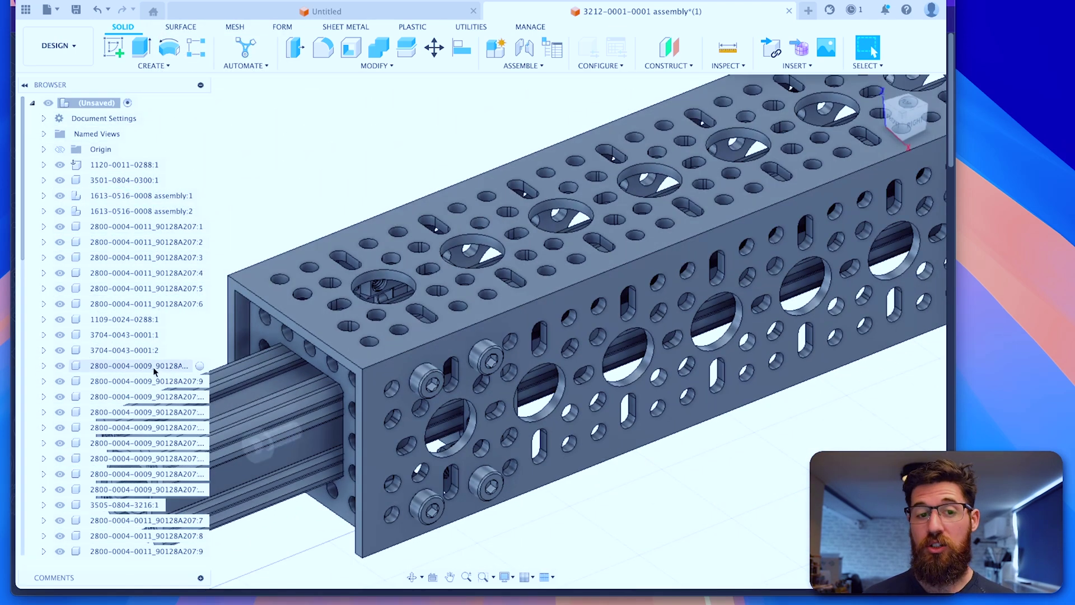
{"action": "left_click", "coordinate": [144, 227]}
{"action": "left_click", "coordinate": [168, 305], "text": "shift"}
{"action": "scroll", "coordinate": [504, 314], "scroll_direction": "down", "scroll_amount": 6}
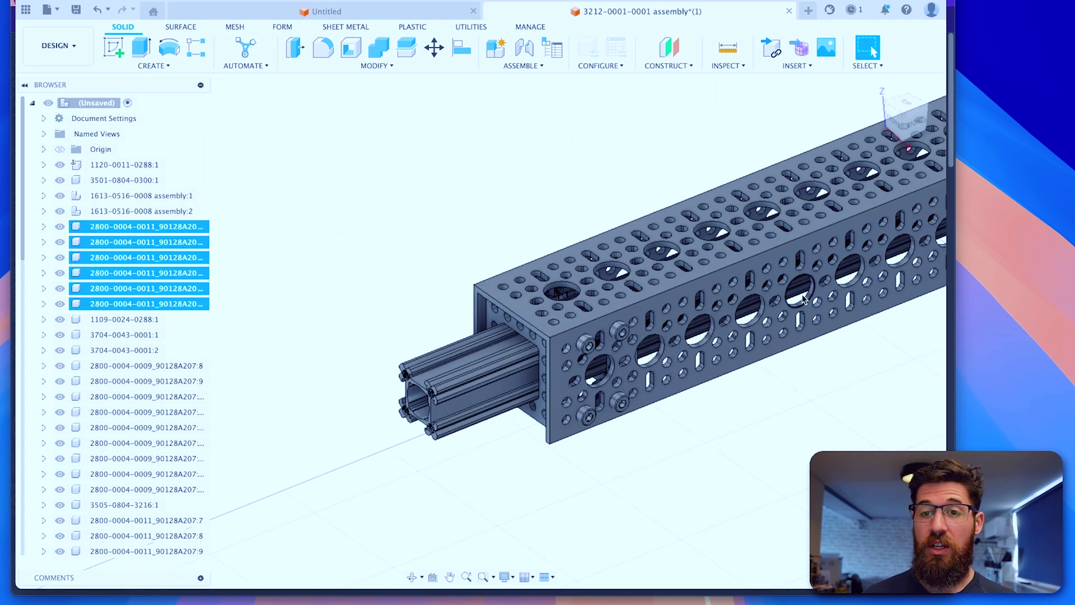
{"action": "scroll", "coordinate": [605, 287], "scroll_direction": "up", "scroll_amount": 3}
{"action": "scroll", "coordinate": [605, 288], "scroll_direction": "up", "scroll_amount": 2}
{"action": "right_click", "coordinate": [158, 266]}
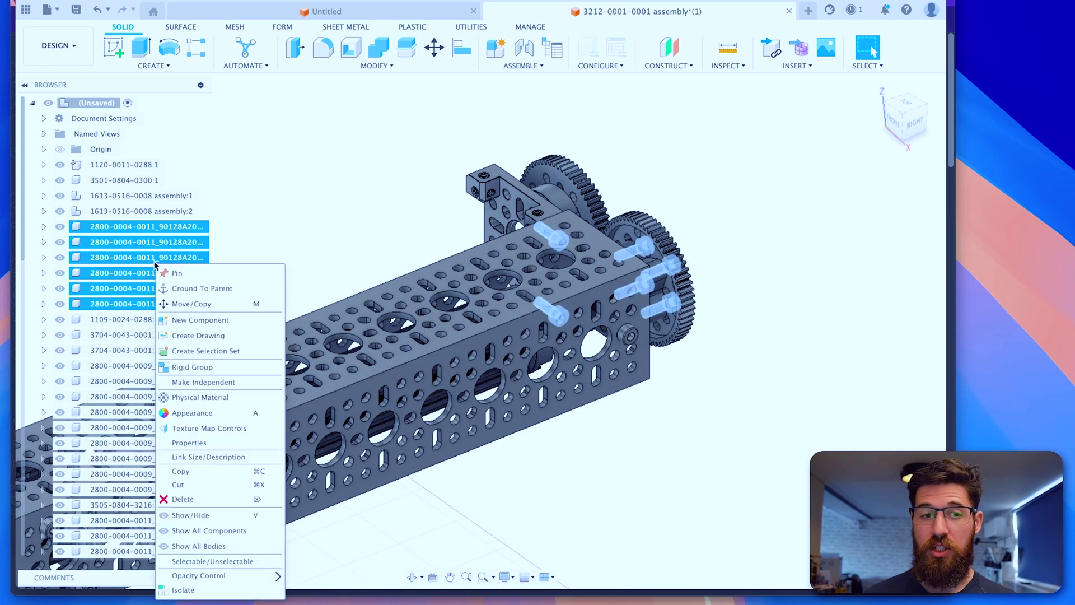
{"action": "left_click", "coordinate": [220, 498]}
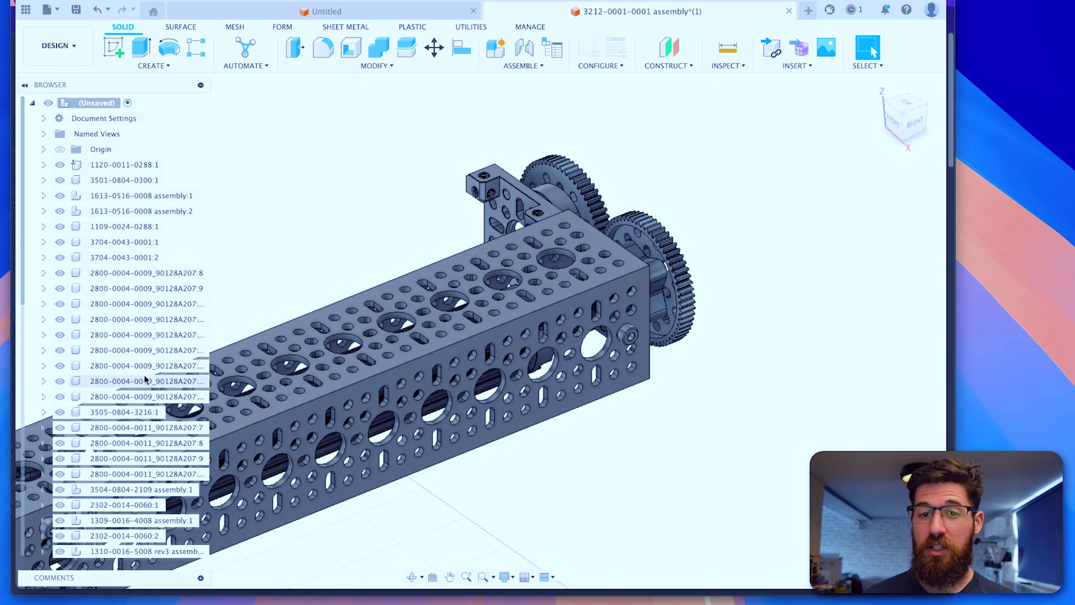
{"action": "left_click", "coordinate": [140, 273]}
{"action": "left_click", "coordinate": [129, 392], "text": "shift"}
{"action": "scroll", "coordinate": [387, 425], "scroll_direction": "down", "scroll_amount": 4}
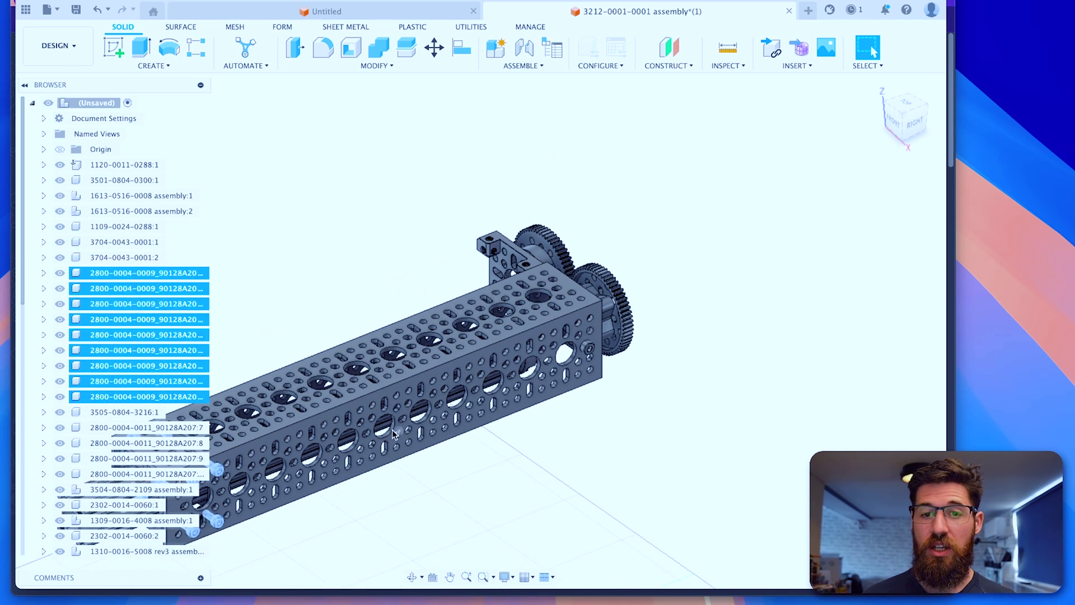
{"action": "scroll", "coordinate": [473, 425], "scroll_direction": "up", "scroll_amount": 5}
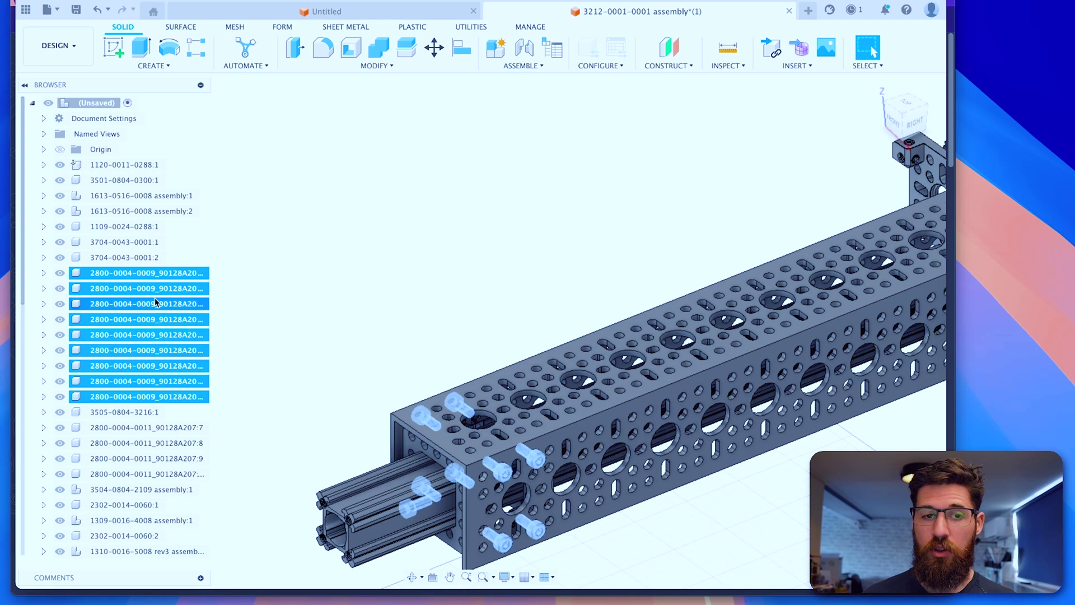
{"action": "right_click", "coordinate": [125, 335]}
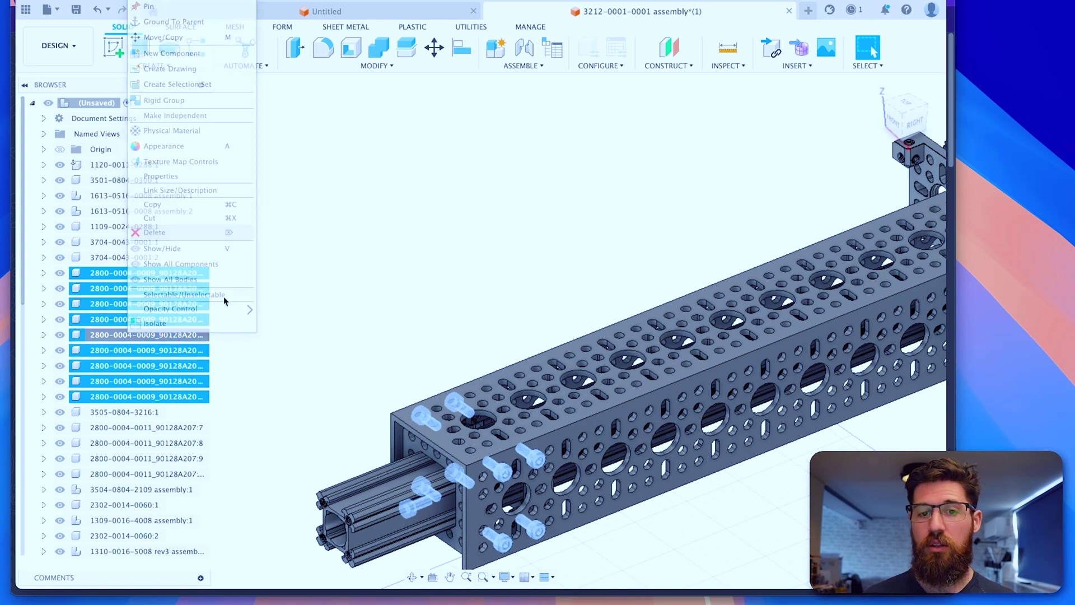
{"action": "left_click", "coordinate": [175, 233]}
{"action": "scroll", "coordinate": [308, 347], "scroll_direction": "up", "scroll_amount": 2}
{"action": "left_click", "coordinate": [126, 287]}
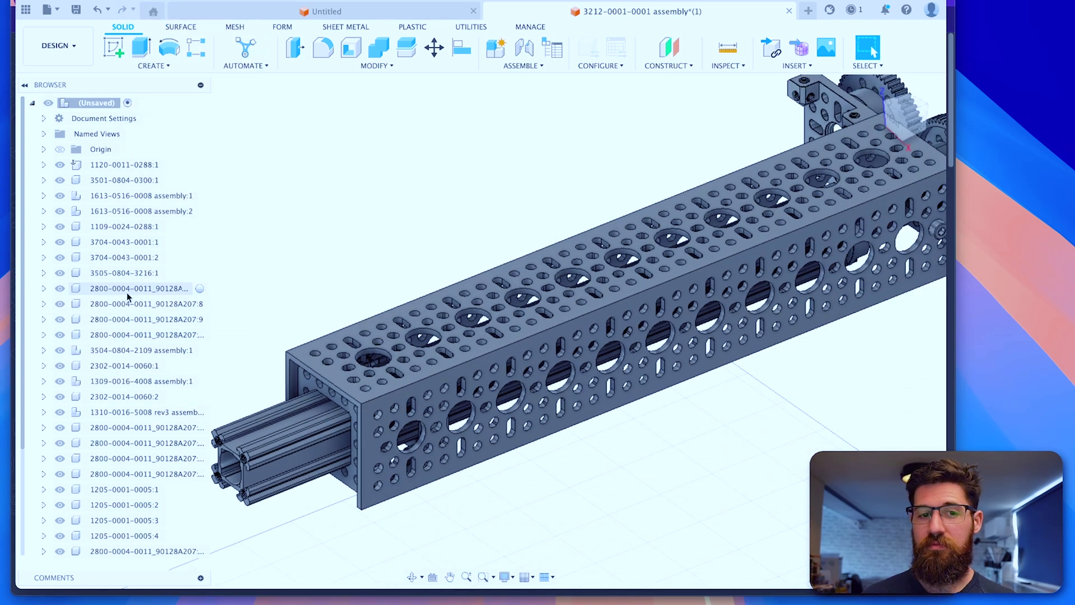
{"action": "left_click", "coordinate": [155, 334], "text": "shift"}
{"action": "scroll", "coordinate": [341, 367], "scroll_direction": "down", "scroll_amount": 3}
{"action": "right_click", "coordinate": [168, 324]}
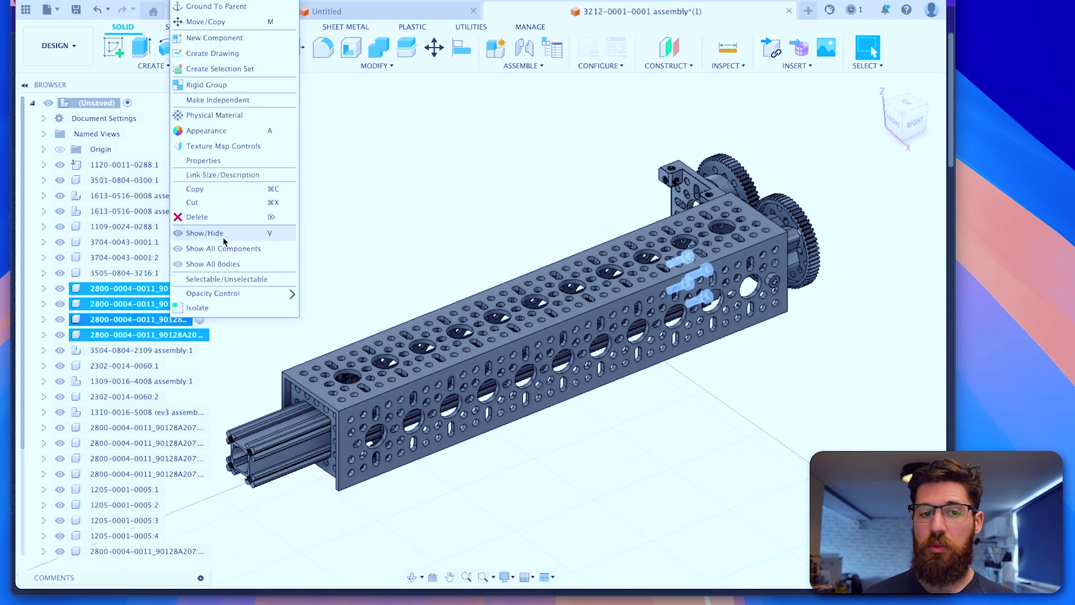
{"action": "left_click", "coordinate": [216, 214]}
- Delete the final screws, a group of four and then the last two
{"action": "left_click", "coordinate": [157, 366]}
{"action": "left_click", "coordinate": [156, 410], "text": "shift"}
{"action": "right_click", "coordinate": [157, 399]}
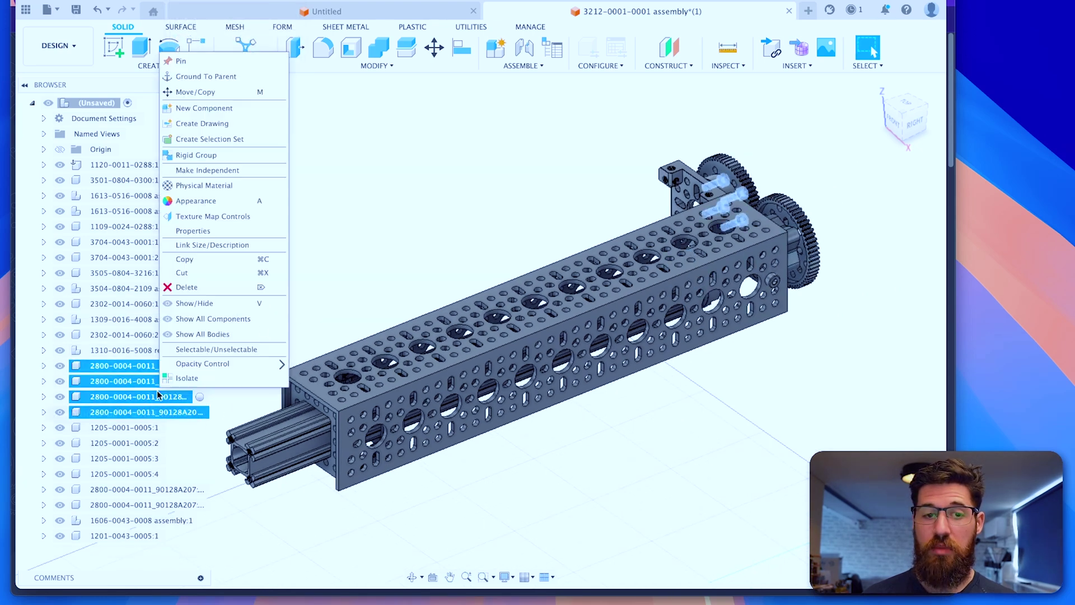
{"action": "left_click", "coordinate": [207, 287]}
{"action": "left_click", "coordinate": [159, 426]}
{"action": "left_click", "coordinate": [152, 444], "text": "shift"}
{"action": "right_click", "coordinate": [151, 444]}
{"action": "left_click", "coordinate": [219, 339]}
{"action": "middle_click_drag", "start_coordinate": [220, 339], "coordinate": [644, 23], "text": "shift"}
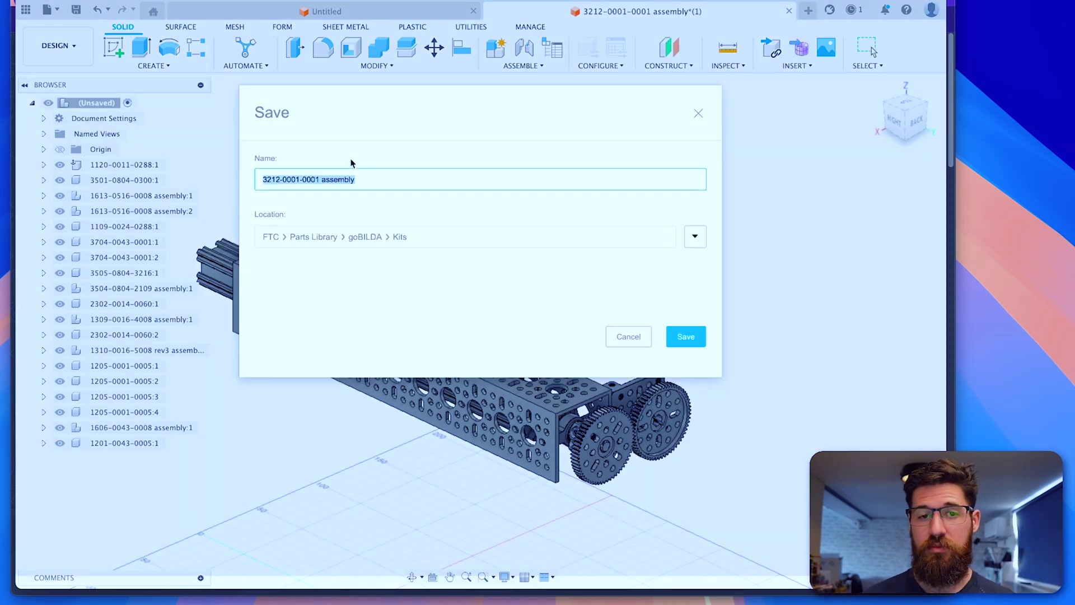
- Save the design as 'linear acutator kit' in FTC › Parts Library › goBILDA › Kits
{"action": "type", "text": "go"}
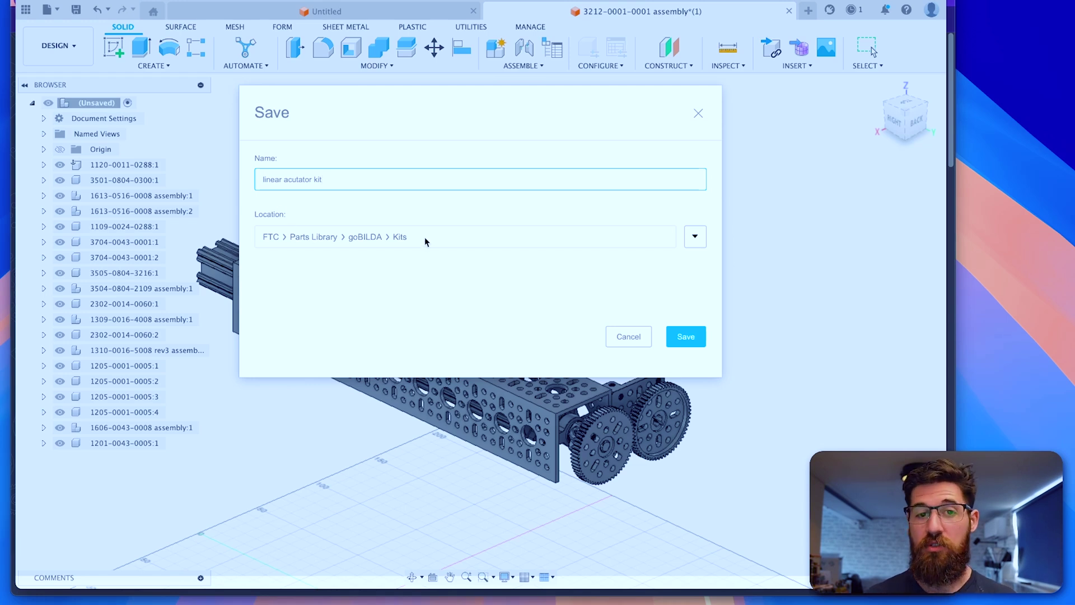
{"action": "left_click", "coordinate": [686, 336]}
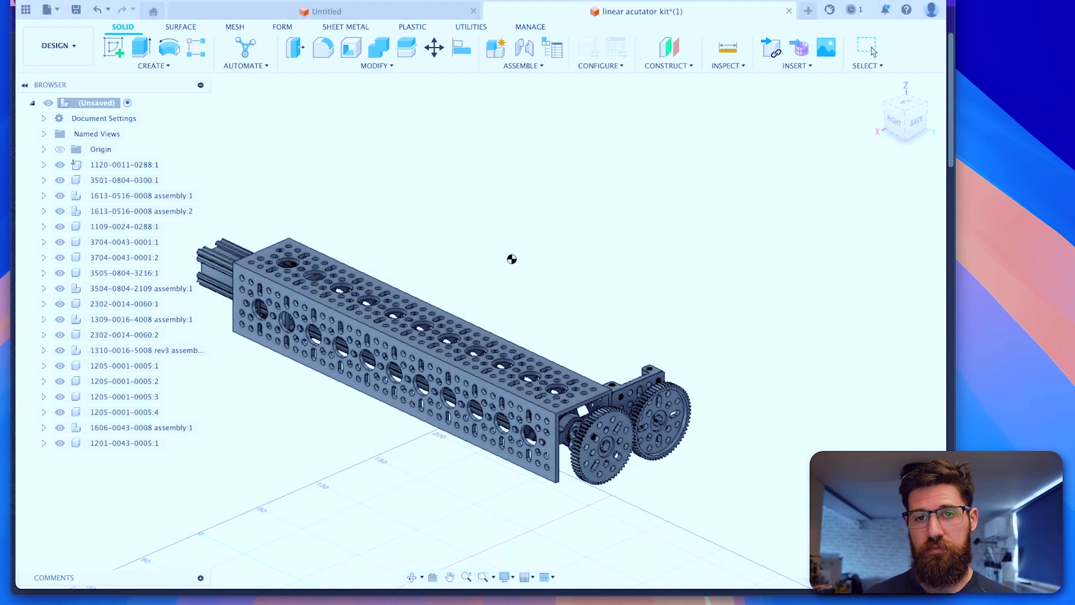
{"action": "left_click", "coordinate": [28, 12]}
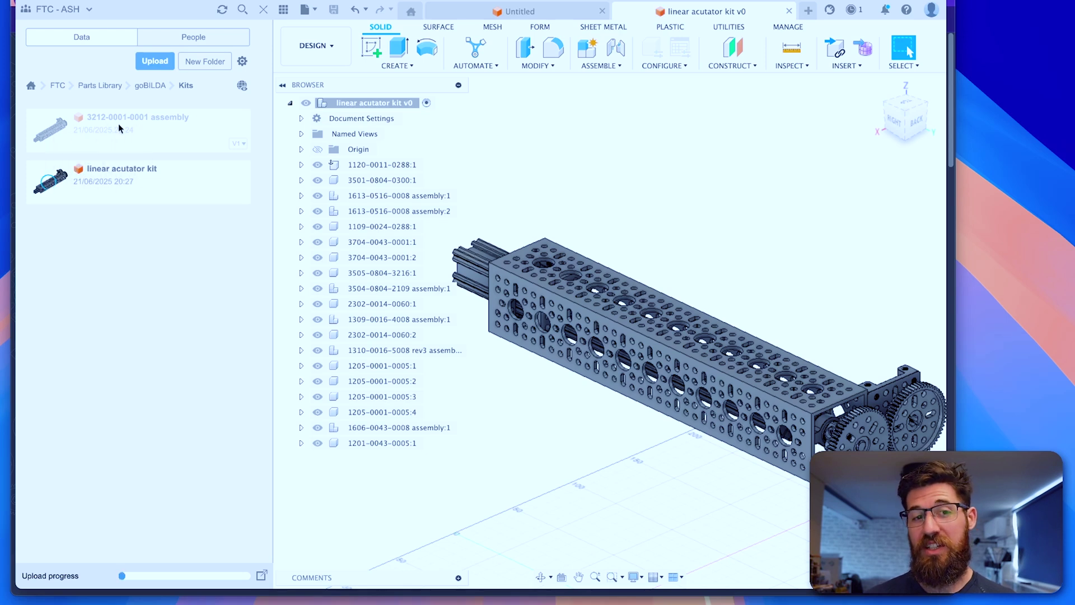
- Select linear acutator kit in the Kits folder to confirm it is at version 1
{"action": "left_click", "coordinate": [171, 197]}
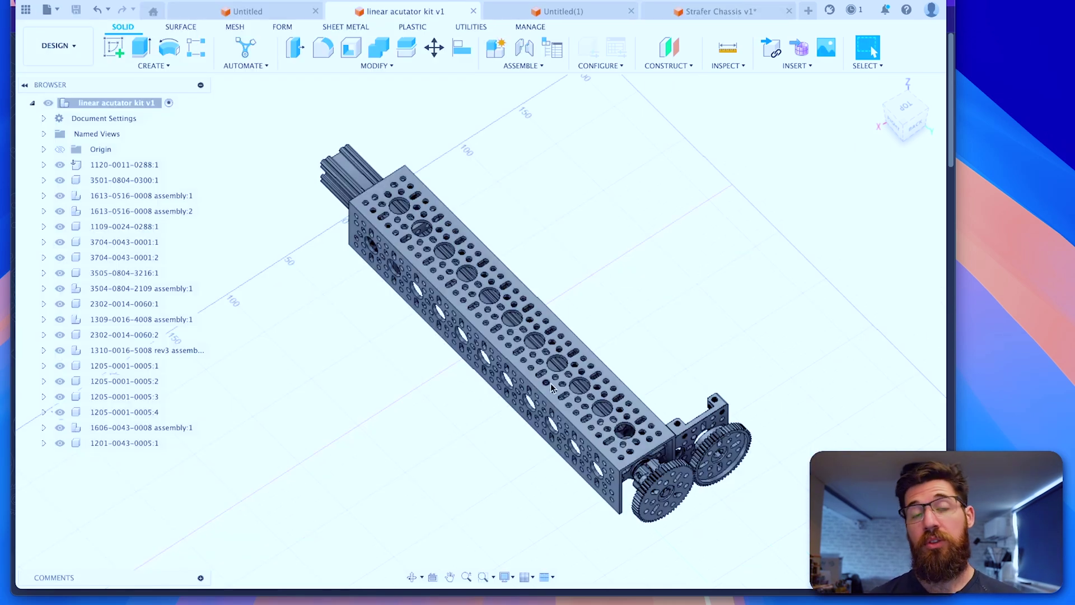
- Select all 19 components and, in Move, rotate them upright about X with rough X/Y offsets
{"action": "scroll", "coordinate": [578, 385], "scroll_direction": "down", "scroll_amount": 3}
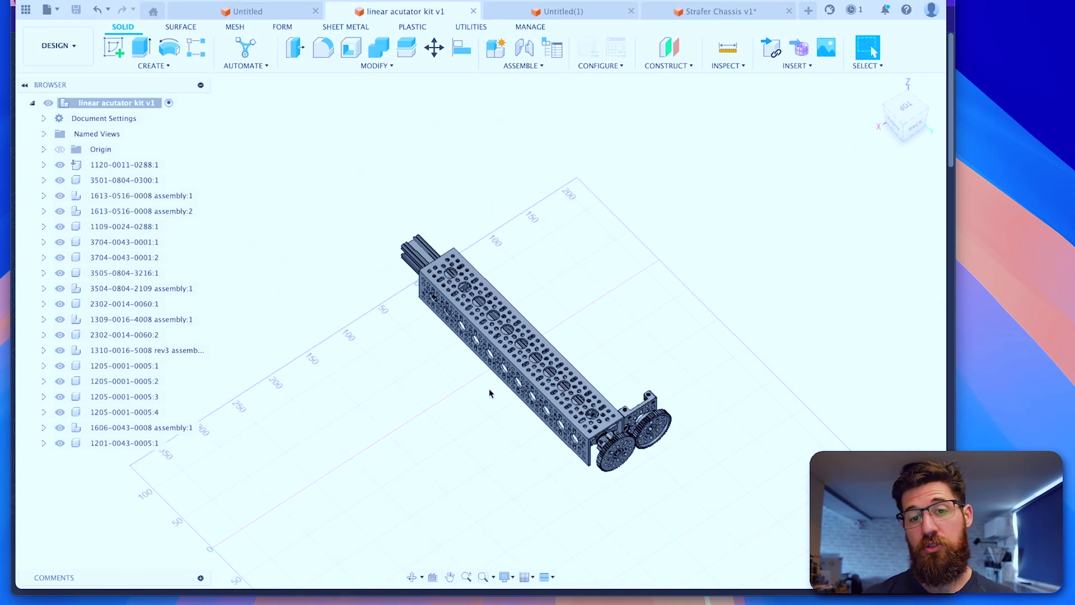
{"action": "middle_click_drag", "start_coordinate": [489, 382], "coordinate": [508, 312]}
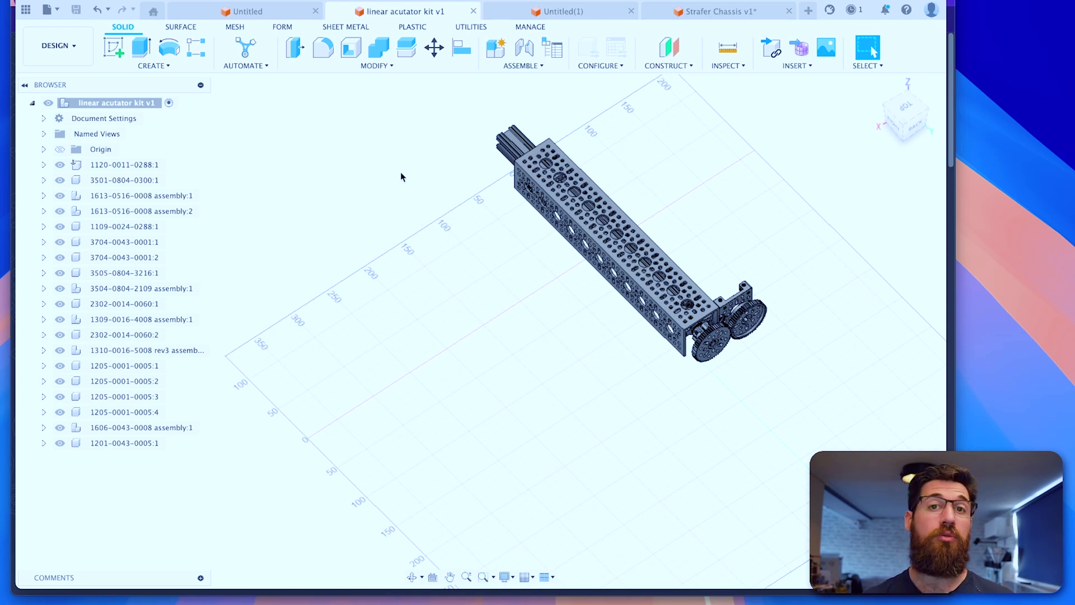
{"action": "middle_click_drag", "start_coordinate": [616, 175], "coordinate": [595, 396], "text": "shift"}
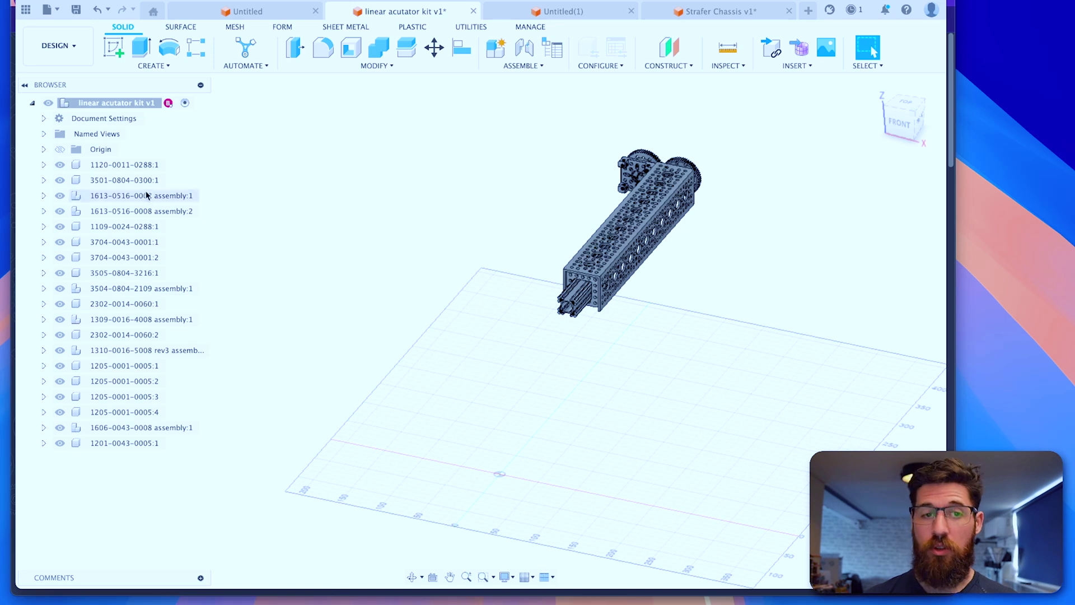
{"action": "left_click", "coordinate": [124, 165]}
{"action": "left_click", "coordinate": [124, 443], "text": "shift"}
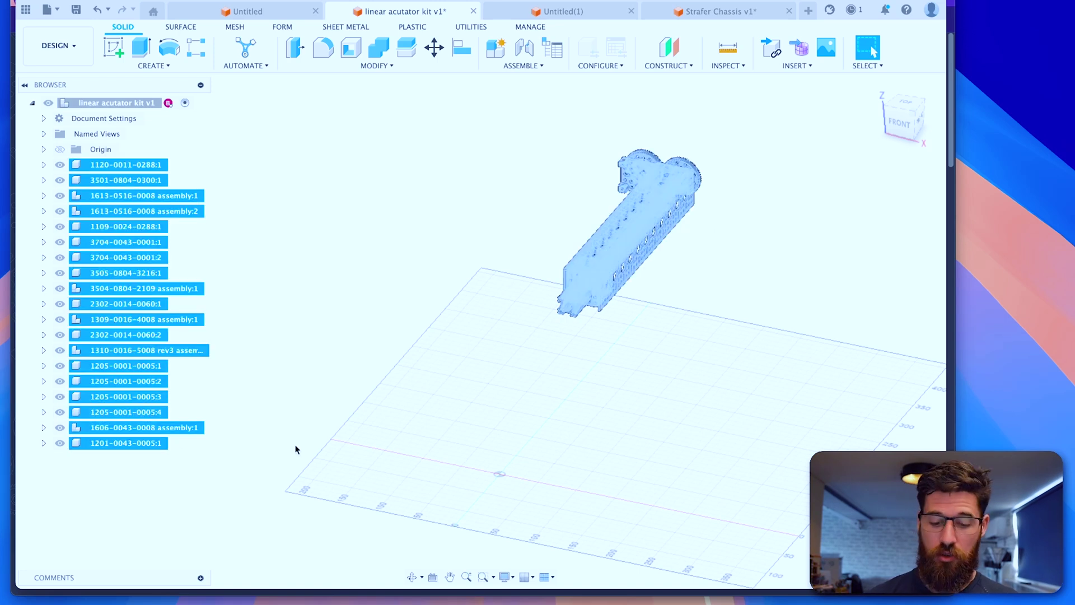
{"action": "key", "text": "m"}
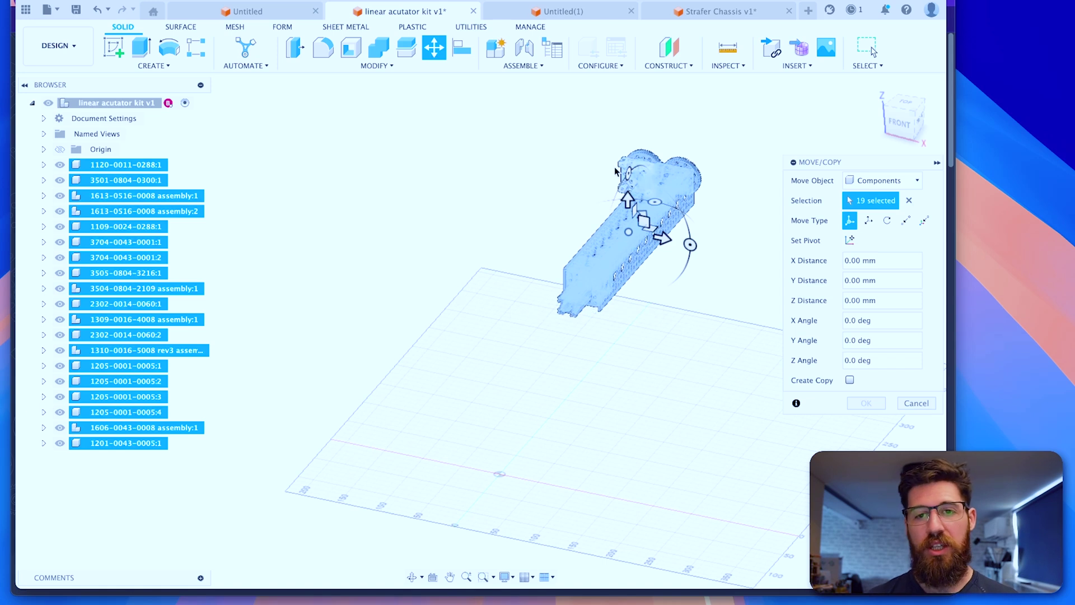
{"action": "mouse_move", "coordinate": [660, 236]}
{"action": "middle_mouse_down", "text": "shift"}
{"action": "mouse_move", "coordinate": [649, 241]}
{"action": "mouse_move", "coordinate": [666, 243]}
{"action": "middle_mouse_up", "text": "shift"}
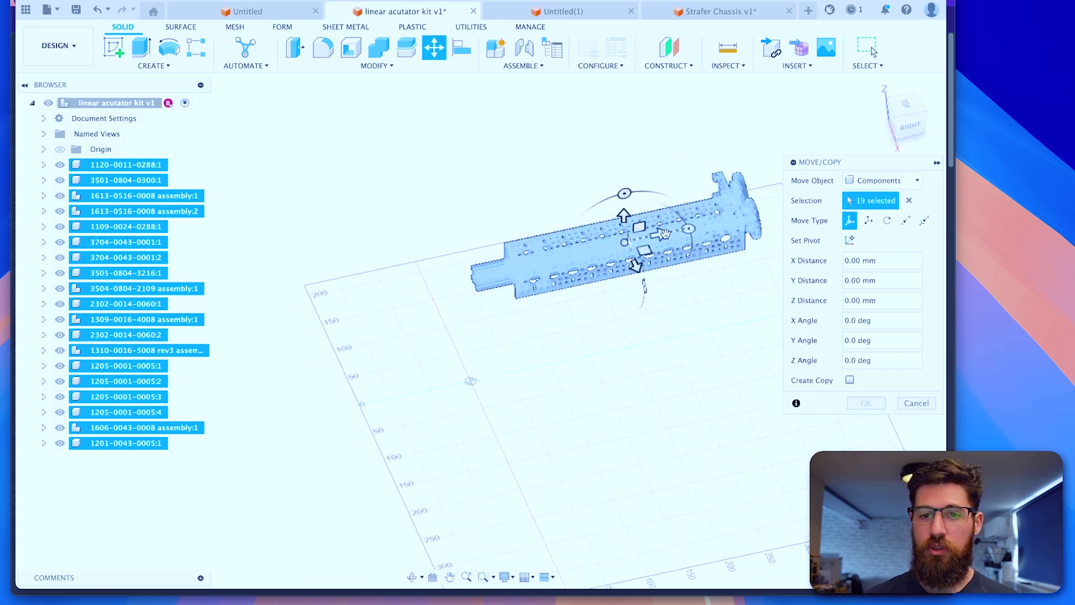
{"action": "left_click_drag", "start_coordinate": [665, 233], "coordinate": [506, 268]}
{"action": "middle_click_drag", "start_coordinate": [468, 433], "coordinate": [550, 405], "text": "shift"}
{"action": "left_click_drag", "start_coordinate": [514, 257], "coordinate": [412, 261]}
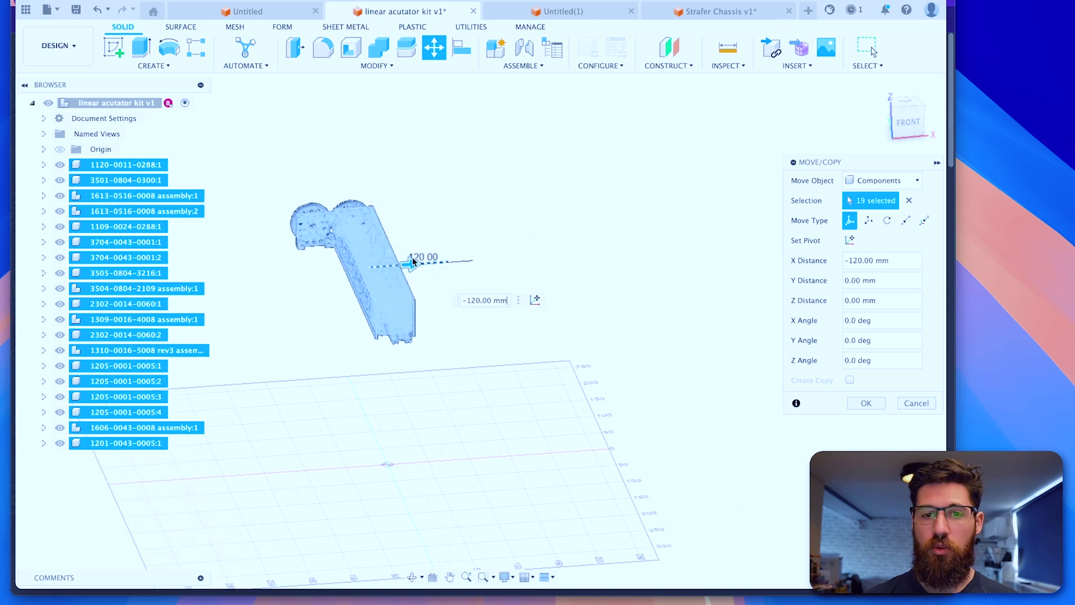
{"action": "middle_click_drag", "start_coordinate": [464, 373], "coordinate": [387, 376], "text": "shift"}
{"action": "left_click_drag", "start_coordinate": [376, 213], "coordinate": [485, 264]}
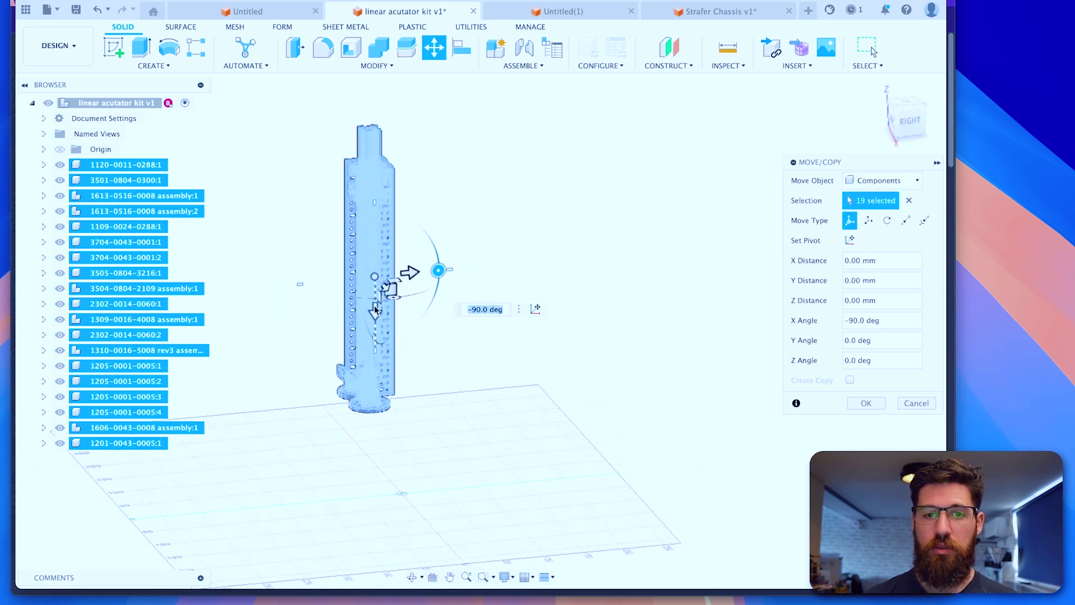
{"action": "left_click_drag", "start_coordinate": [376, 309], "coordinate": [361, 416]}
- From the back view, raise the parts to 110 mm Y, nudge X -10 mm, refine Y
{"action": "middle_click_drag", "start_coordinate": [290, 593], "coordinate": [407, 603], "text": "shift"}
{"action": "scroll", "coordinate": [487, 377], "scroll_direction": "up", "scroll_amount": 5}
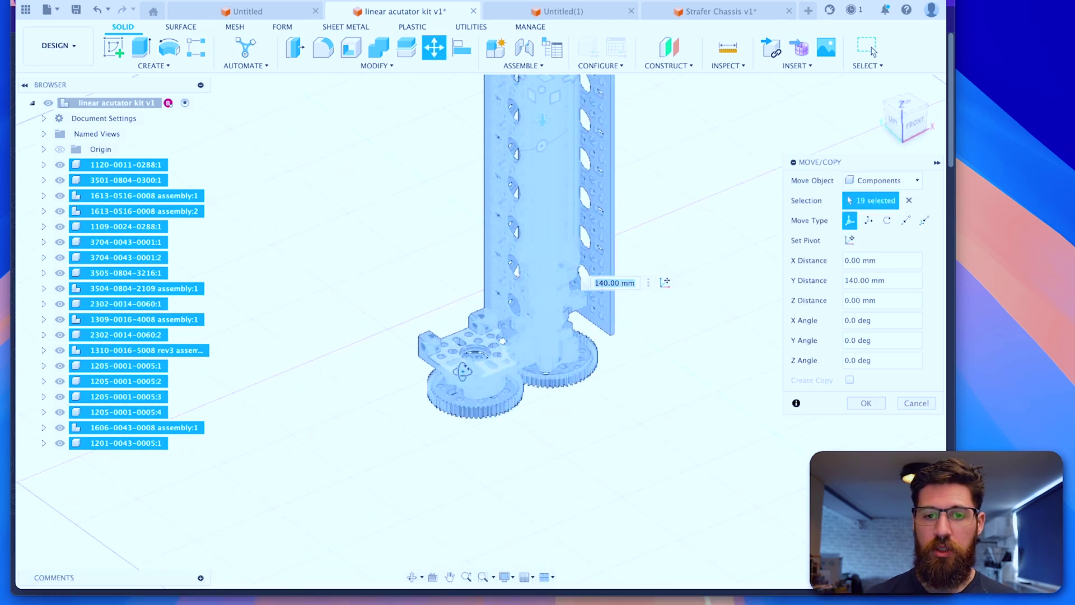
{"action": "middle_click_drag", "start_coordinate": [486, 376], "coordinate": [636, 278], "text": "shift"}
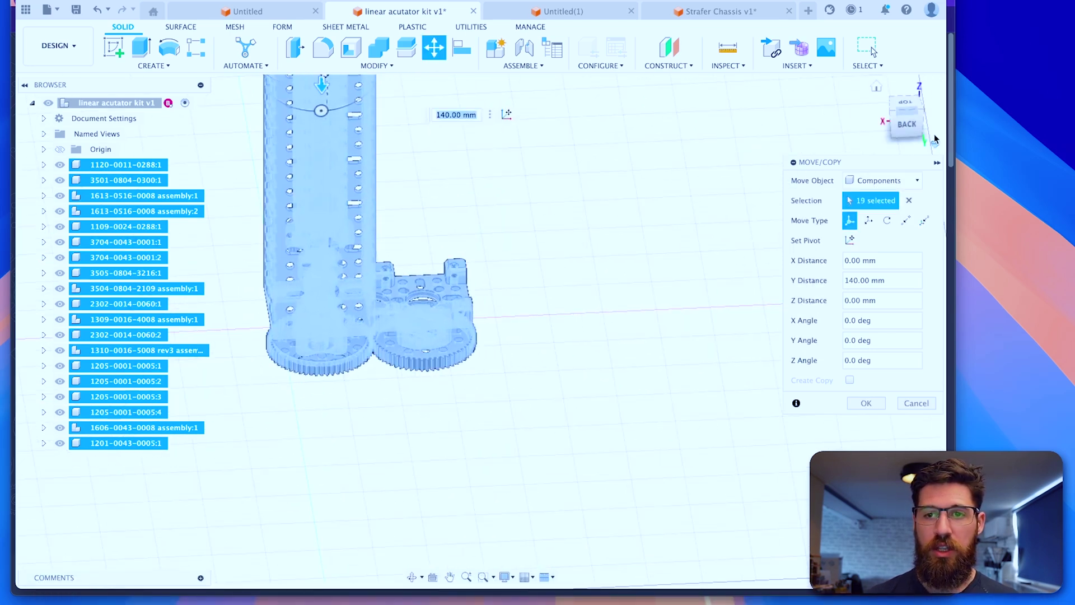
{"action": "left_click", "coordinate": [907, 124]}
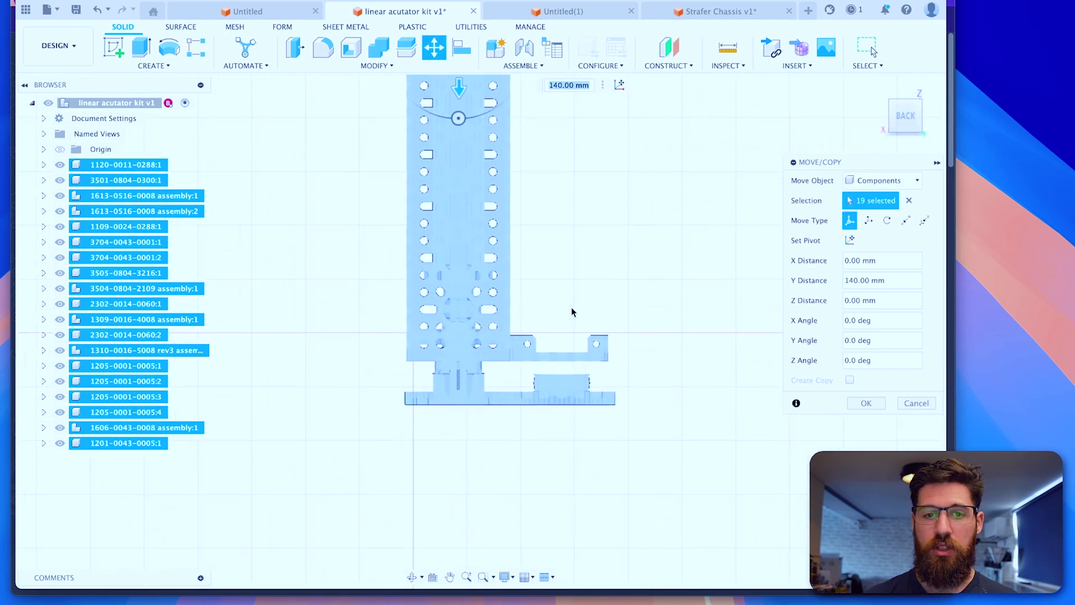
{"action": "scroll", "coordinate": [471, 206], "scroll_direction": "down", "scroll_amount": 3}
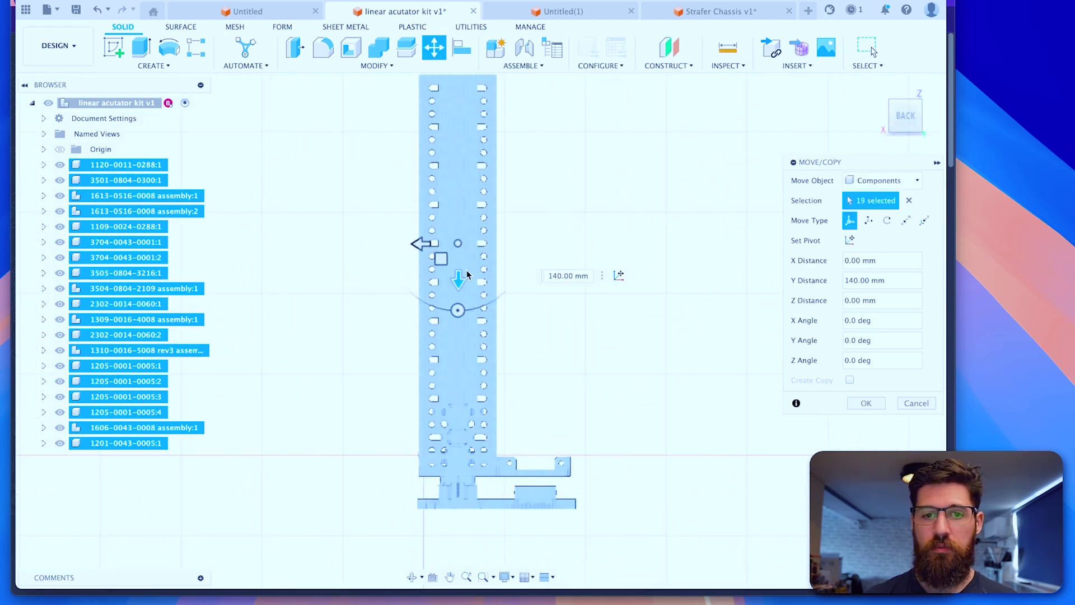
{"action": "left_click_drag", "start_coordinate": [458, 282], "coordinate": [461, 236]}
{"action": "left_click_drag", "start_coordinate": [439, 198], "coordinate": [426, 233]}
{"action": "scroll", "coordinate": [487, 197], "scroll_direction": "up", "scroll_amount": 3}
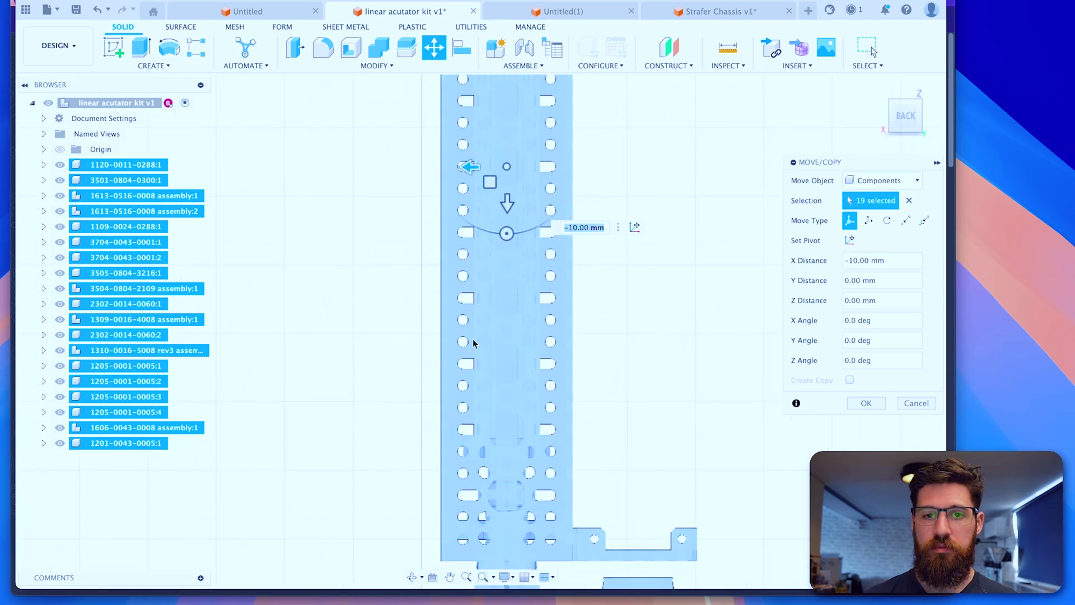
{"action": "scroll", "coordinate": [446, 163], "scroll_direction": "down", "scroll_amount": 3}
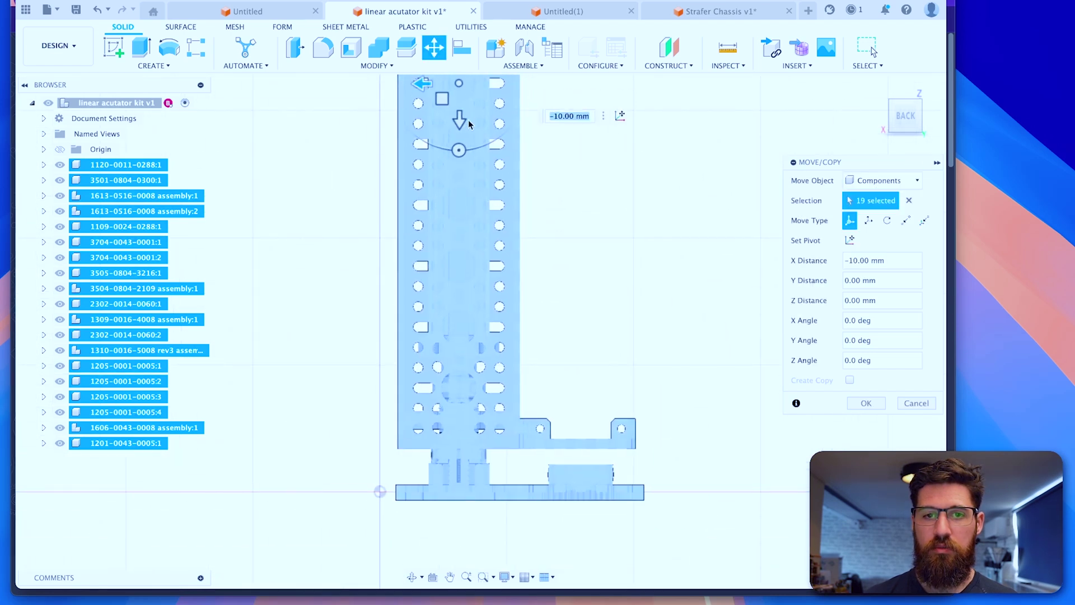
{"action": "mouse_move", "coordinate": [466, 119]}
{"action": "left_mouse_down"}
{"action": "mouse_move", "coordinate": [465, 105]}
{"action": "mouse_move", "coordinate": [464, 135]}
{"action": "left_mouse_up"}
{"action": "type", "text": "5"}
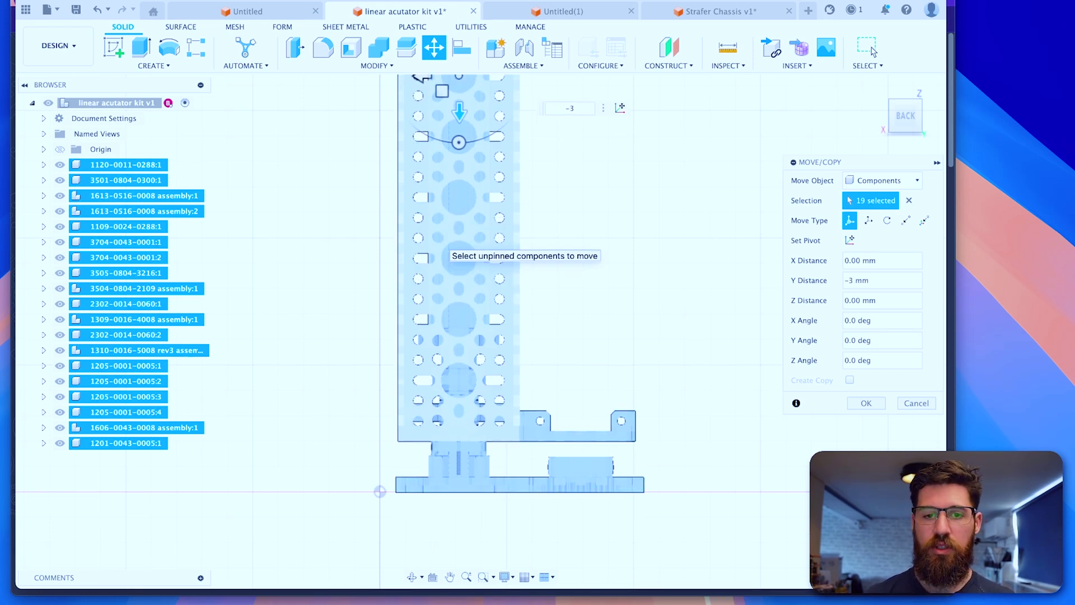
{"action": "key", "text": "Tab"}
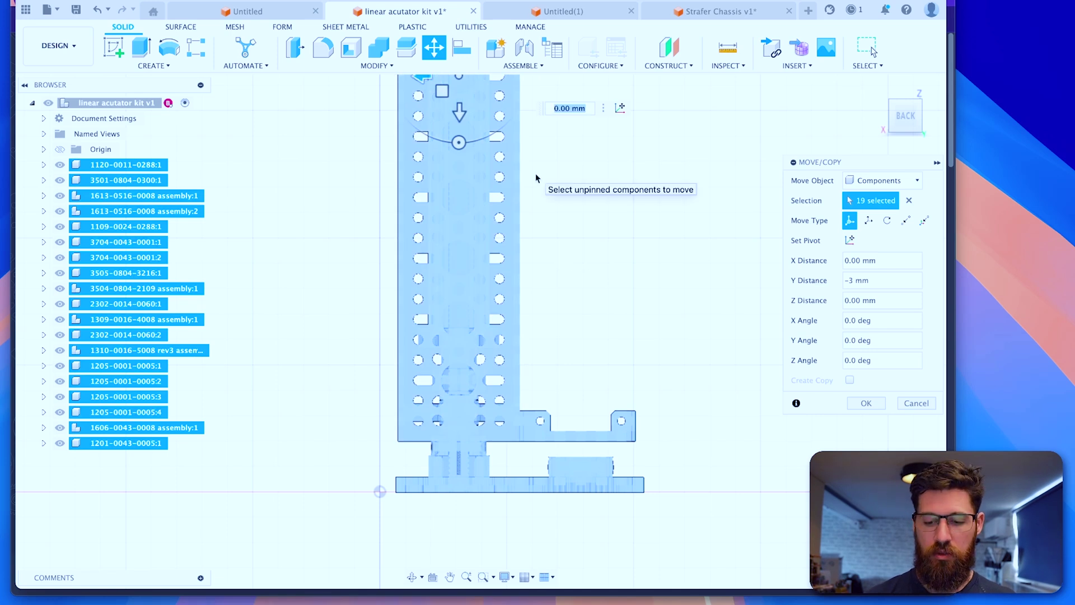
{"action": "type", "text": "5"}
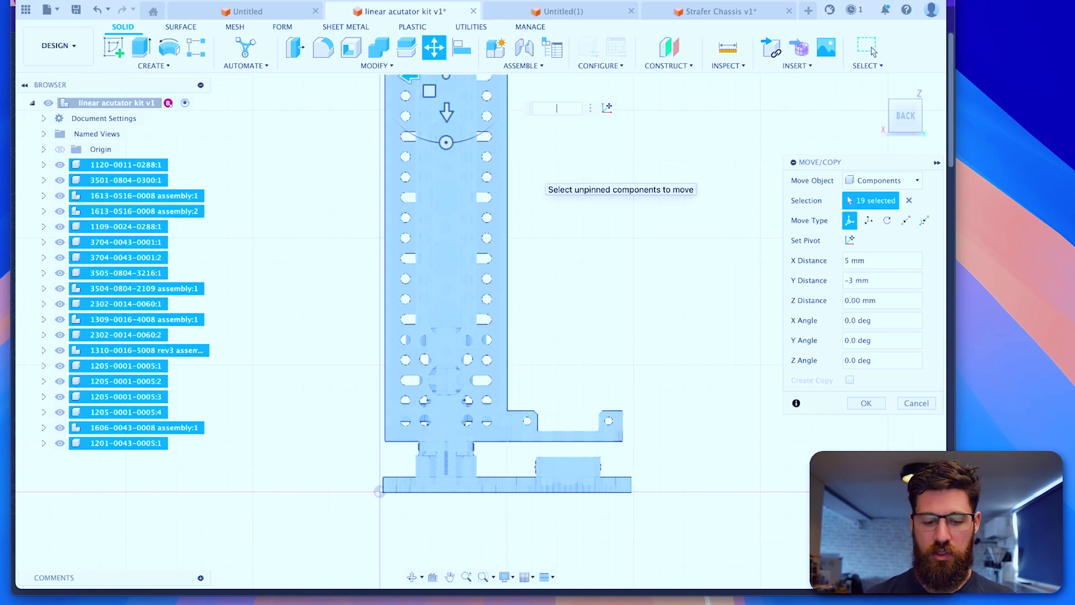
{"action": "type", "text": "6"}
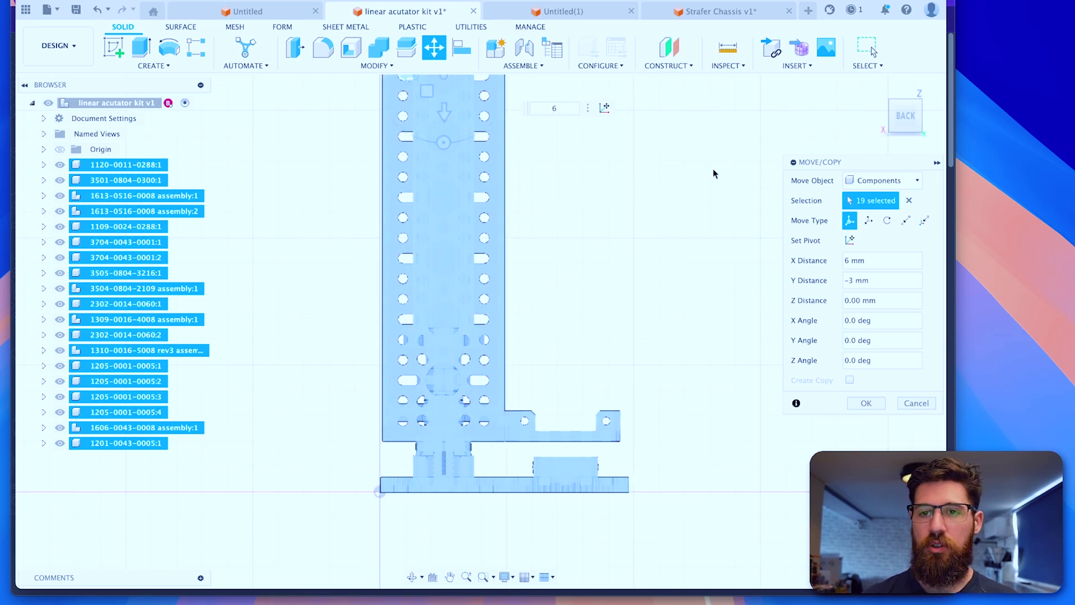
- From the right view, shift the parts 10 mm along Z and apply the move
{"action": "middle_click_drag", "start_coordinate": [715, 165], "coordinate": [834, 140], "text": "shift"}
{"action": "left_click", "coordinate": [898, 115]}
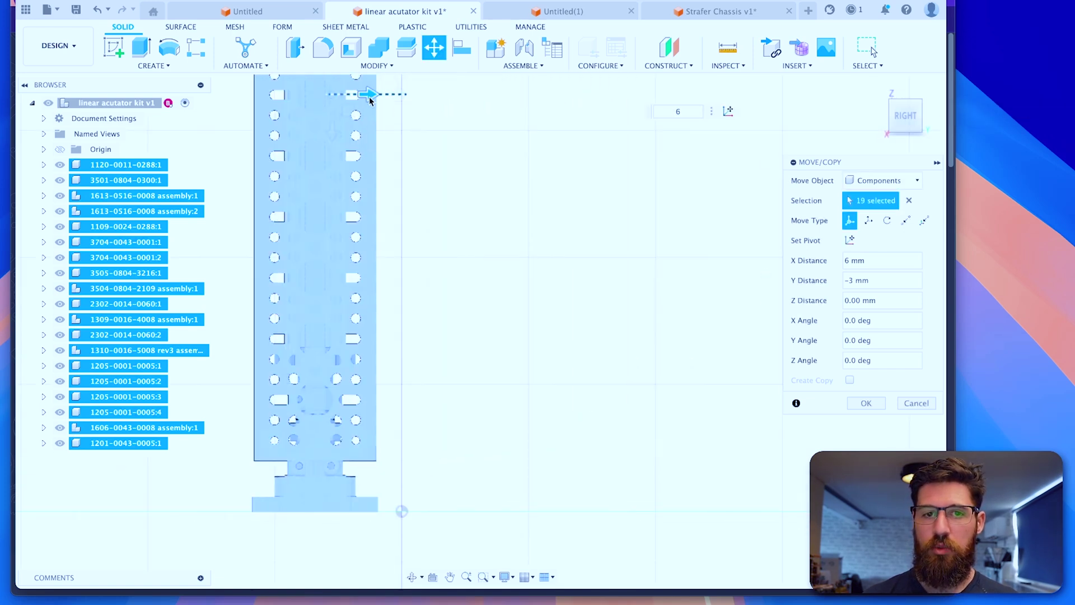
{"action": "left_click_drag", "start_coordinate": [371, 98], "coordinate": [396, 99]}
{"action": "middle_click_drag", "start_coordinate": [484, 274], "coordinate": [785, 415], "text": "shift"}
{"action": "left_click", "coordinate": [865, 403]}
{"action": "scroll", "coordinate": [567, 378], "scroll_direction": "down", "scroll_amount": 5}
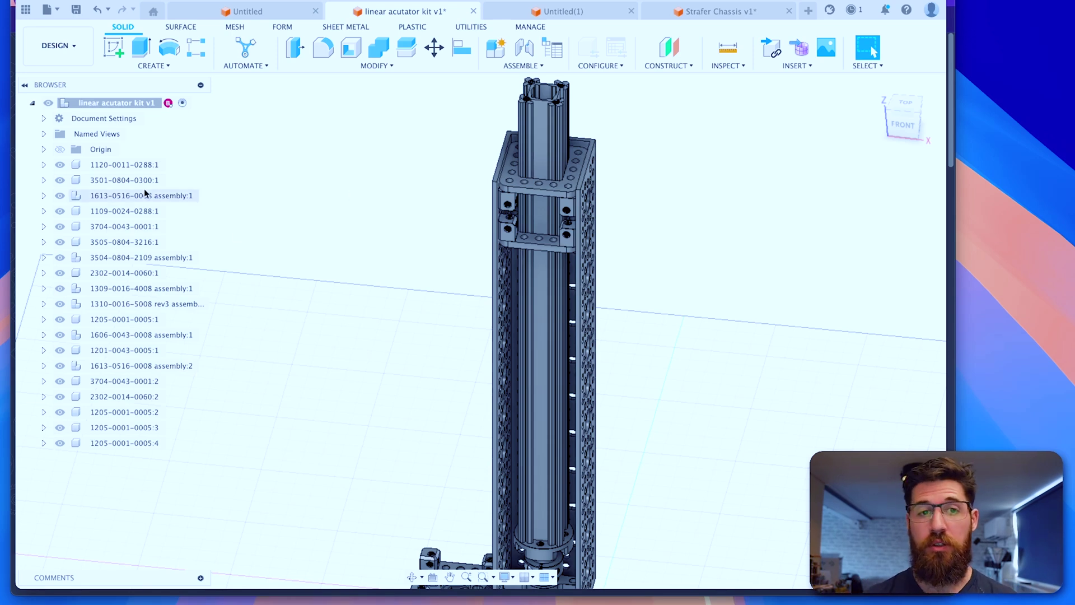
{"action": "left_click", "coordinate": [125, 165]}
{"action": "middle_click_drag", "start_coordinate": [469, 332], "coordinate": [540, 377], "text": "shift"}
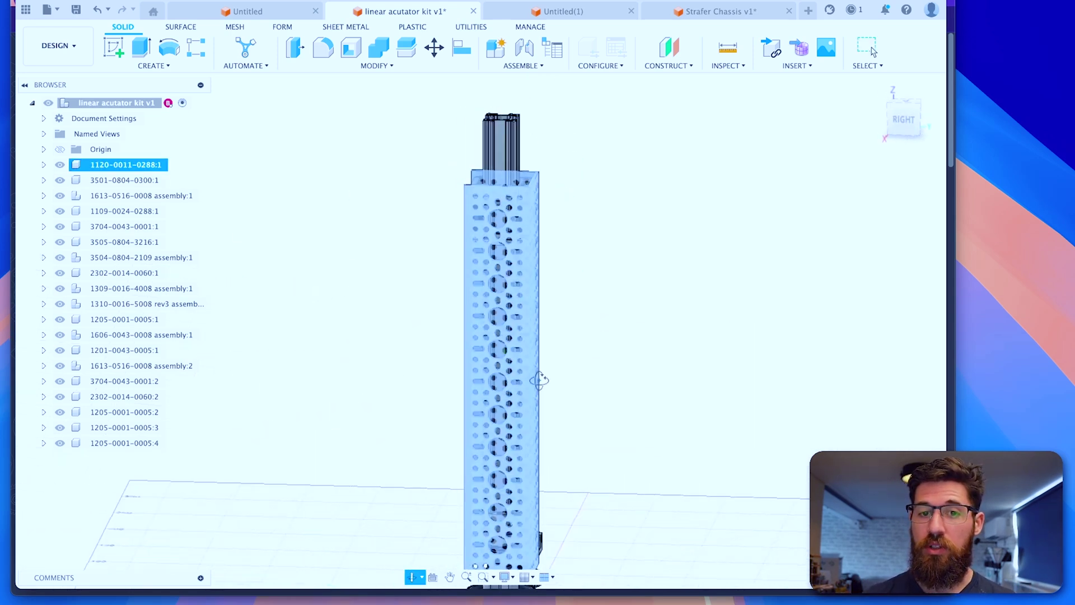
{"action": "right_click", "coordinate": [115, 164]}
{"action": "left_click", "coordinate": [147, 202]}
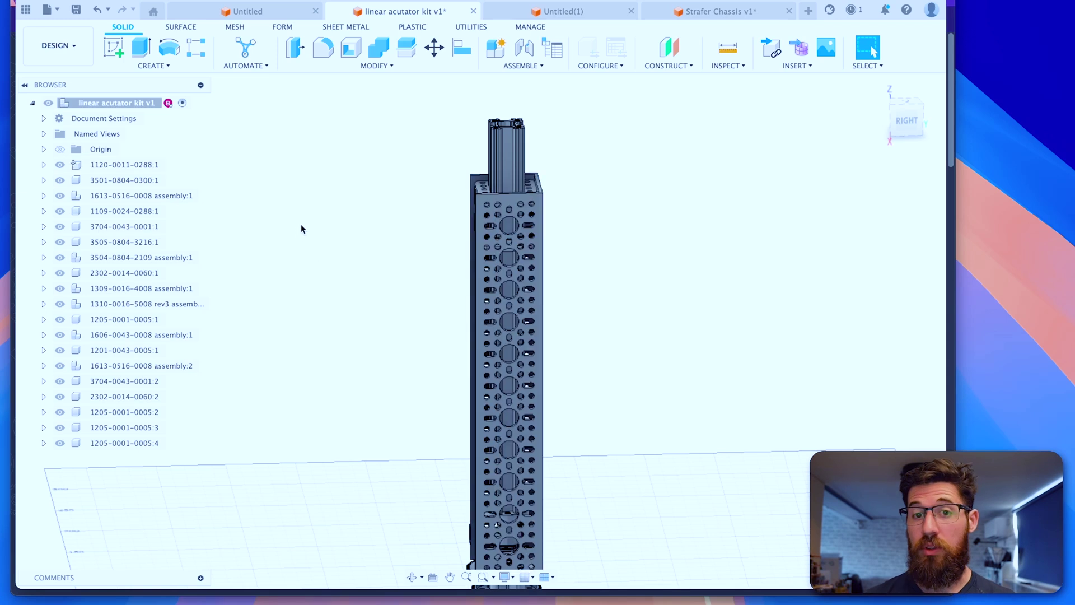
- Orbit, pan and zoom to inspect the top of the actuator column
{"action": "middle_click_drag", "start_coordinate": [406, 235], "coordinate": [532, 235], "text": "shift"}
{"action": "scroll", "coordinate": [641, 235], "scroll_direction": "up", "scroll_amount": 8}
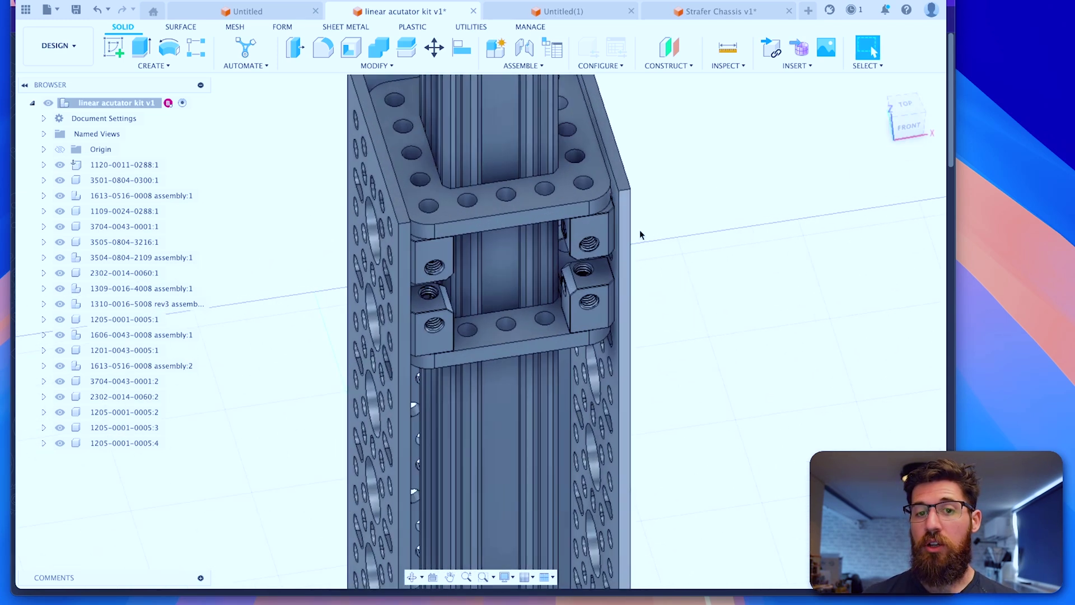
{"action": "middle_click_drag", "start_coordinate": [641, 235], "coordinate": [670, 331]}
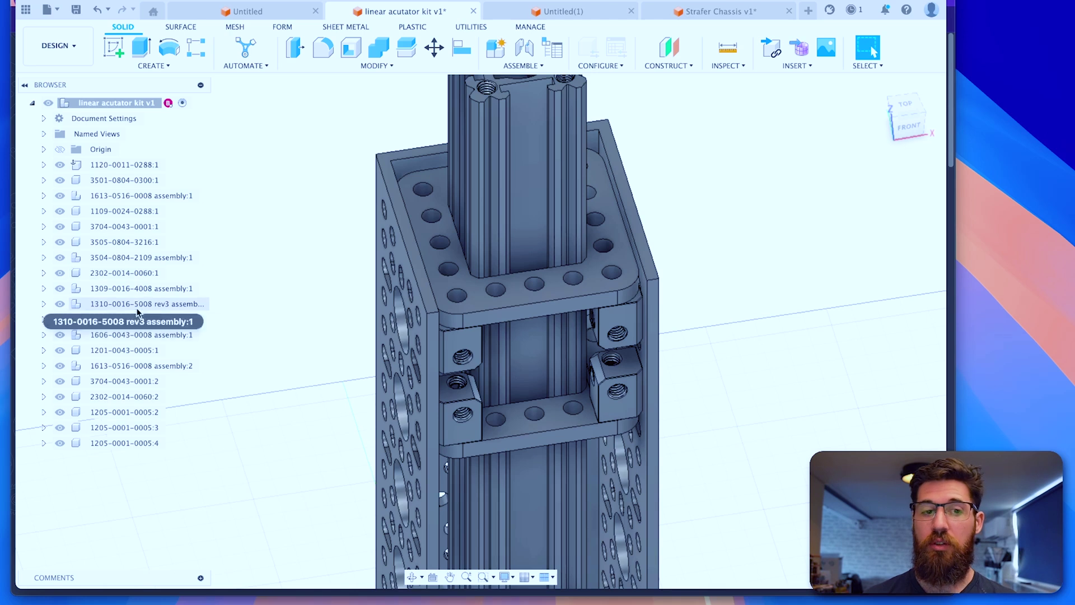
{"action": "scroll", "coordinate": [324, 444], "scroll_direction": "down", "scroll_amount": 5}
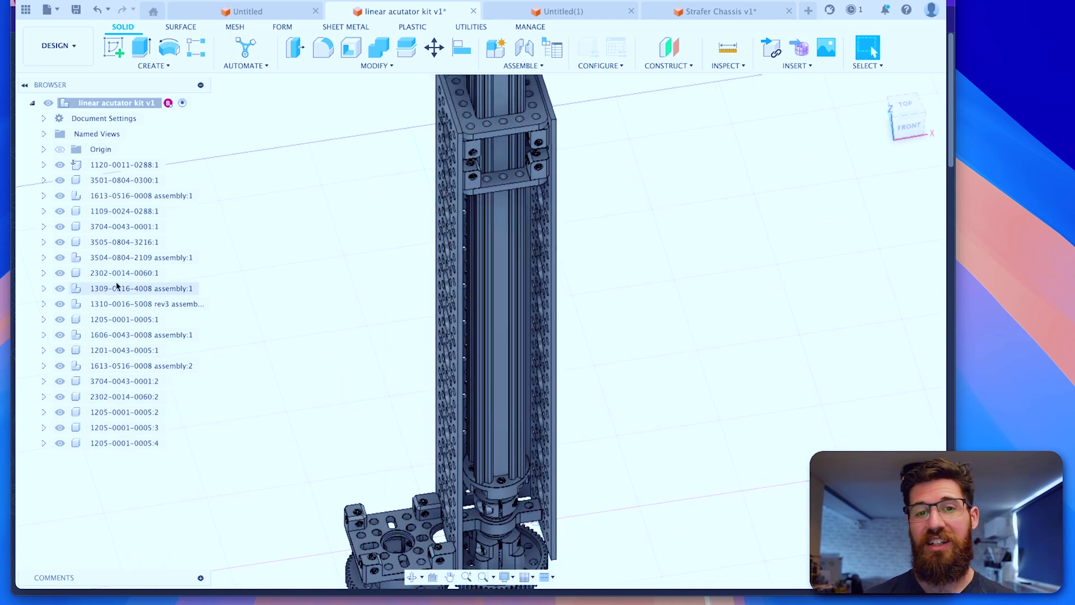
{"action": "middle_click_drag", "start_coordinate": [488, 96], "coordinate": [489, 235]}
{"action": "scroll", "coordinate": [489, 236], "scroll_direction": "up", "scroll_amount": 8}
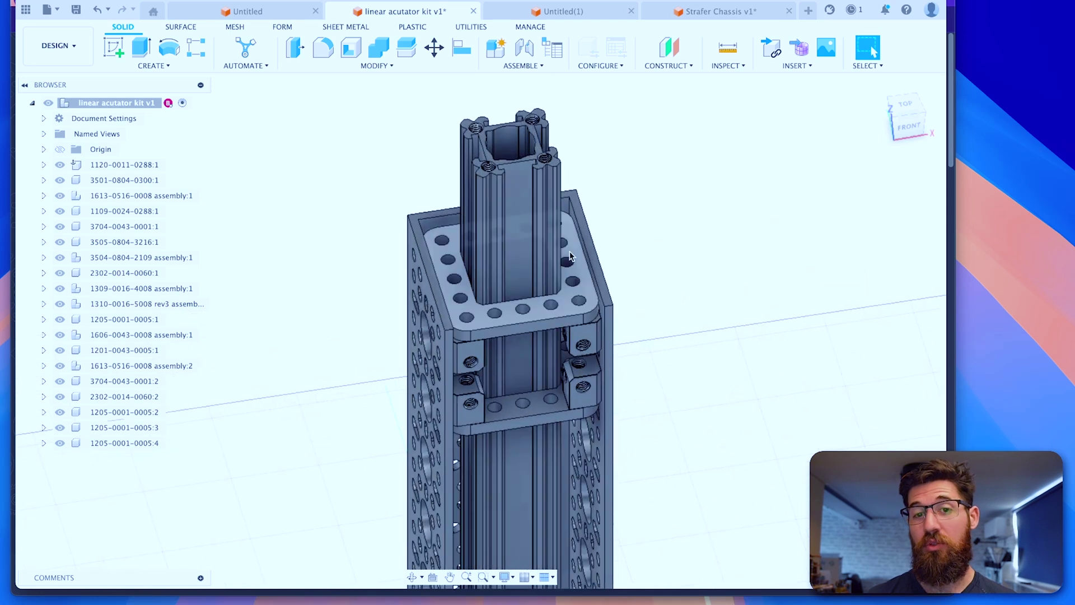
{"action": "middle_click_drag", "start_coordinate": [260, 311], "coordinate": [189, 207], "text": "shift"}
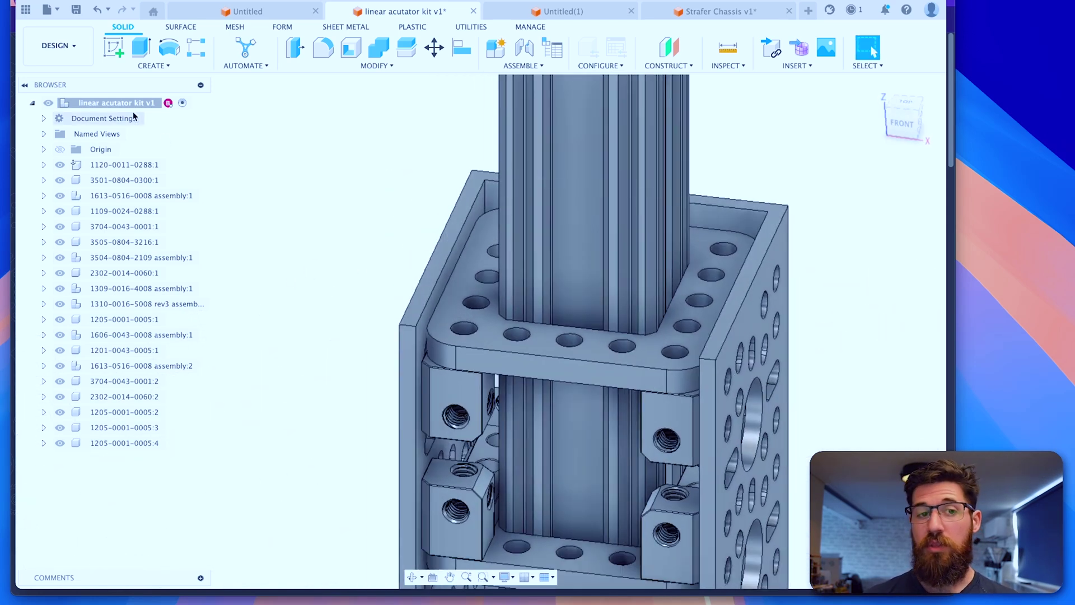
- Turn on design history capture for the root linear acutator kit v1
{"action": "right_click", "coordinate": [127, 104]}
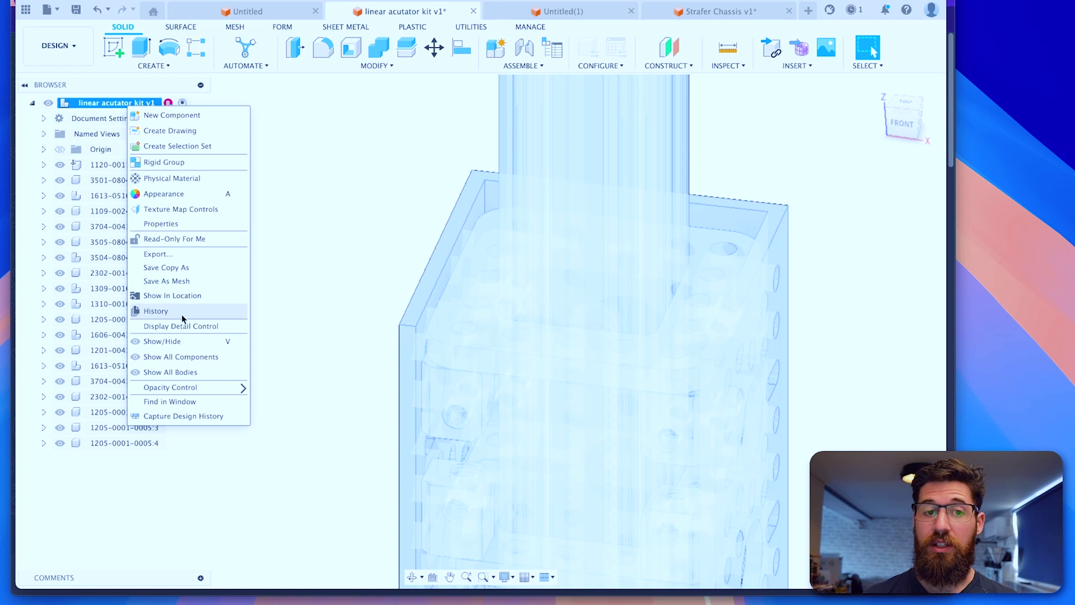
{"action": "left_click", "coordinate": [186, 414]}
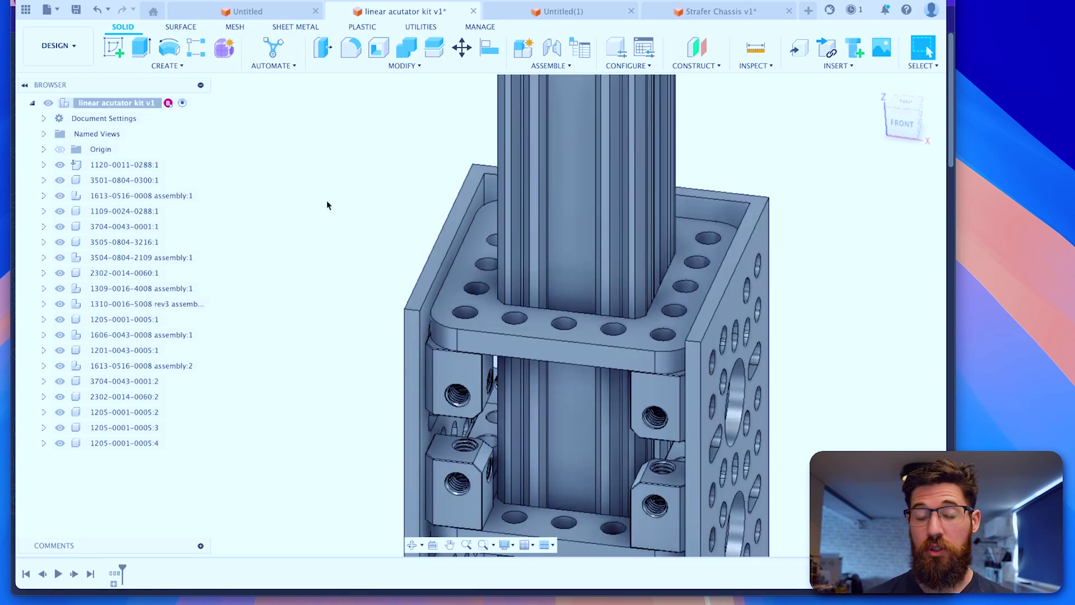
{"action": "scroll", "coordinate": [431, 231], "scroll_direction": "down", "scroll_amount": 2}
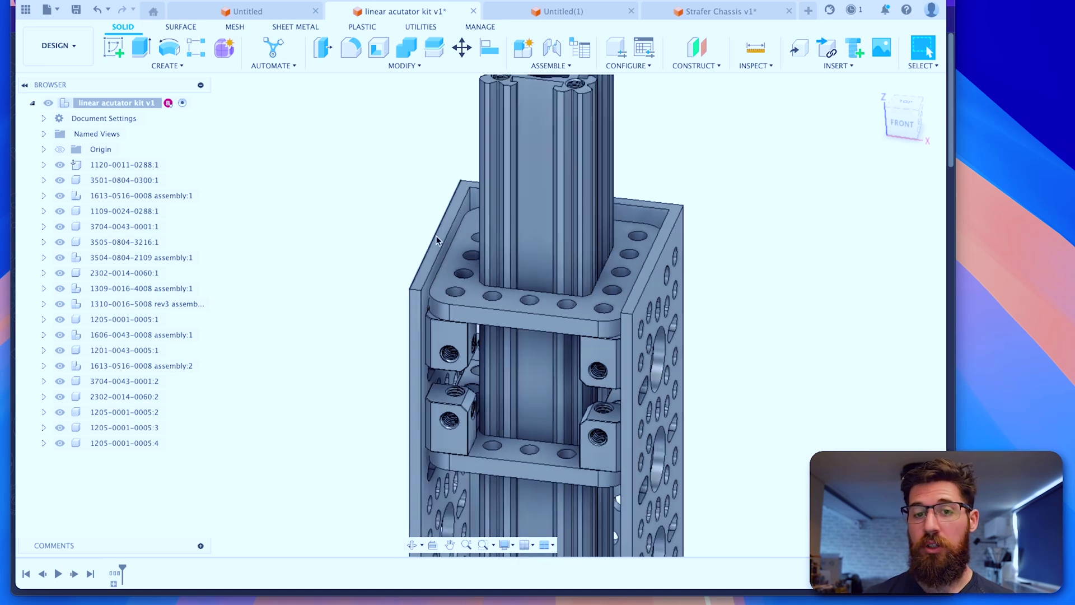
{"action": "middle_click_drag", "start_coordinate": [379, 299], "coordinate": [444, 297], "text": "shift"}
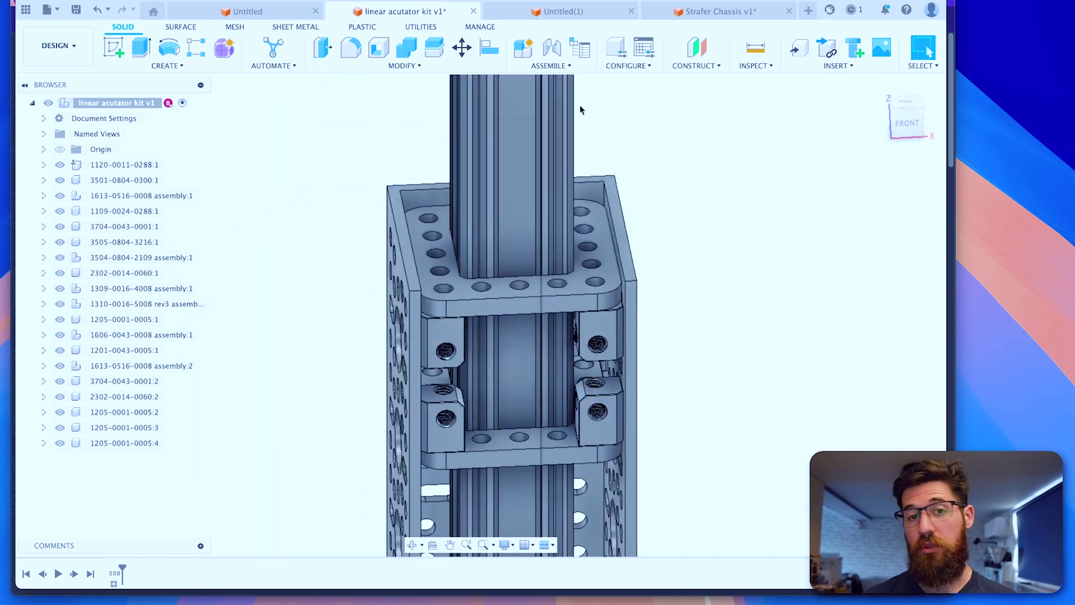
- Create an as-built rigid joint between the top plate and the bracket block
{"action": "left_click", "coordinate": [545, 66]}
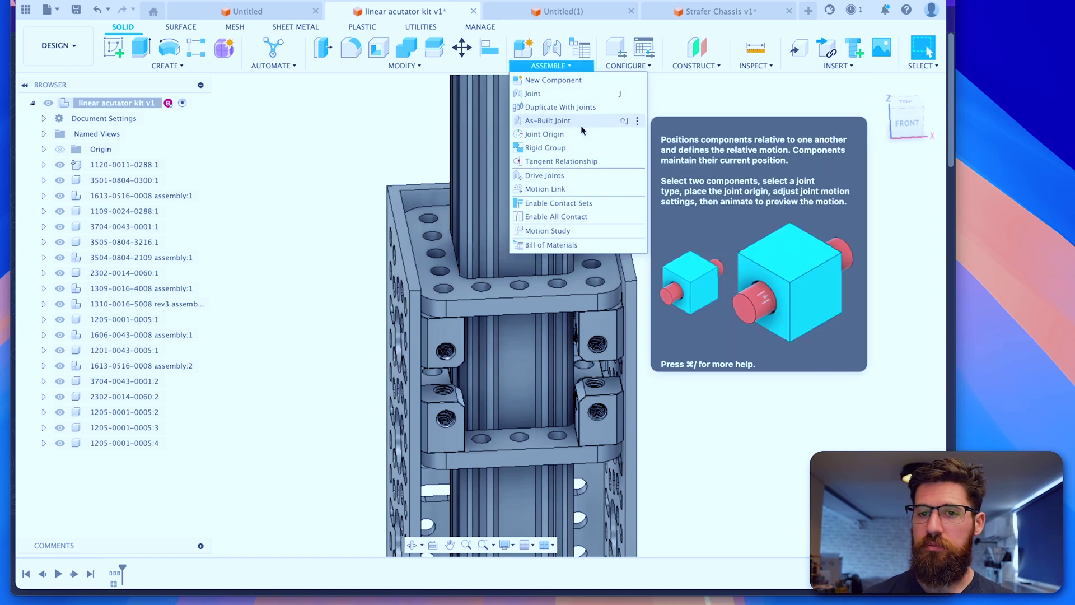
{"action": "left_click", "coordinate": [581, 127]}
{"action": "left_click", "coordinate": [480, 296]}
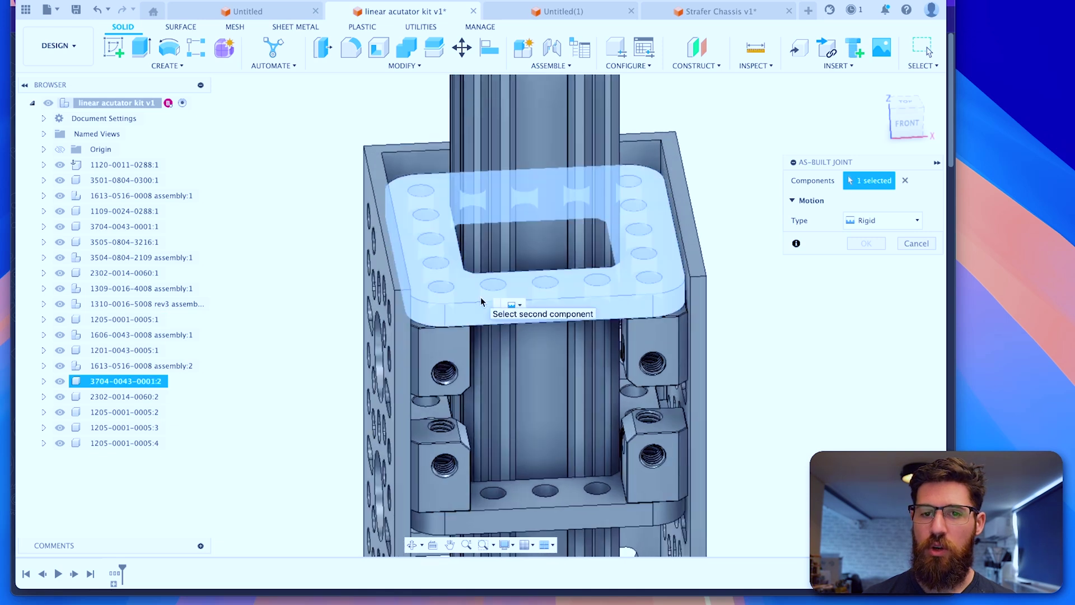
{"action": "left_click", "coordinate": [461, 334]}
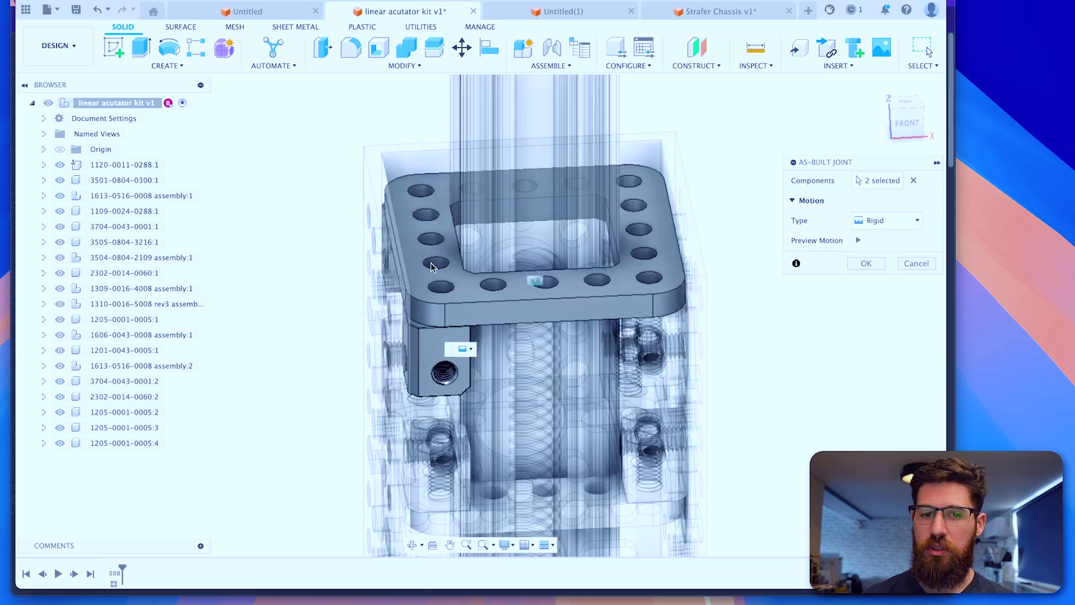
{"action": "middle_click_drag", "start_coordinate": [355, 355], "coordinate": [540, 295], "text": "shift"}
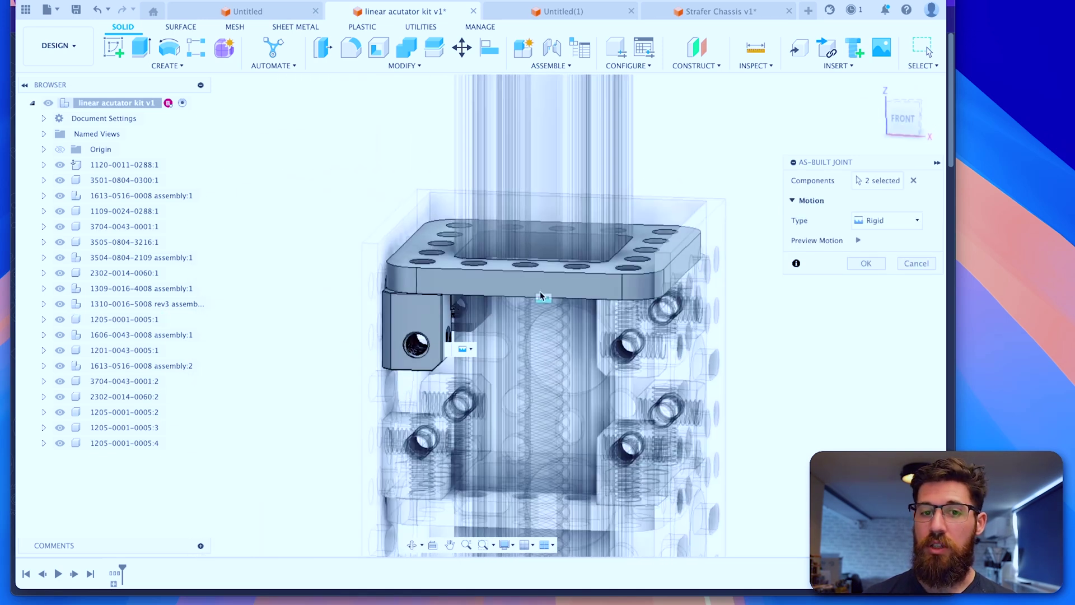
{"action": "left_click", "coordinate": [865, 263]}
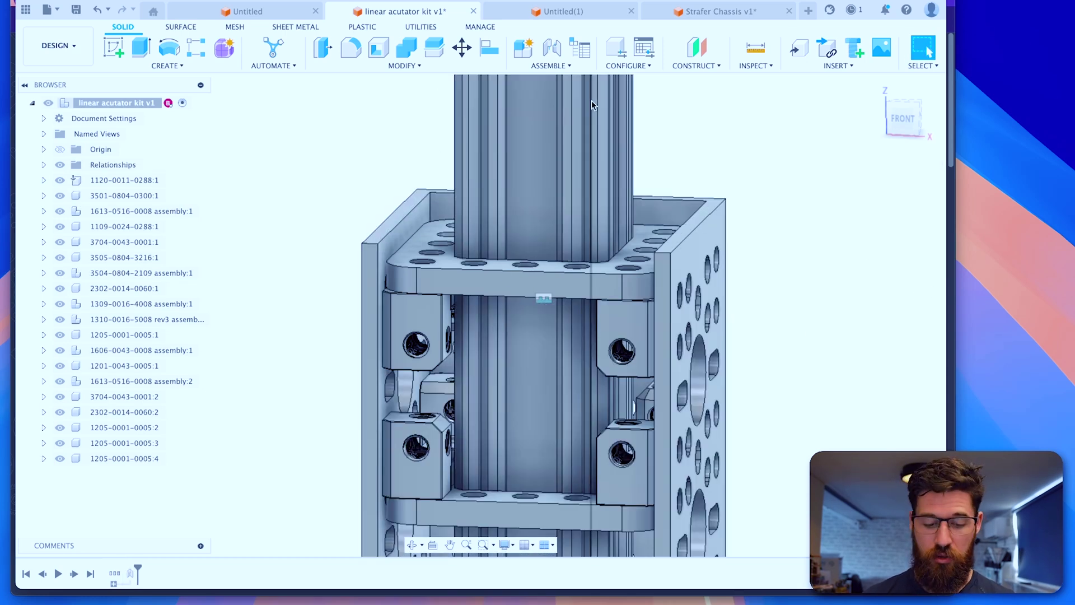
- Add a second as-built rigid joint between the plate and the side block
{"action": "key", "text": "shift+j"}
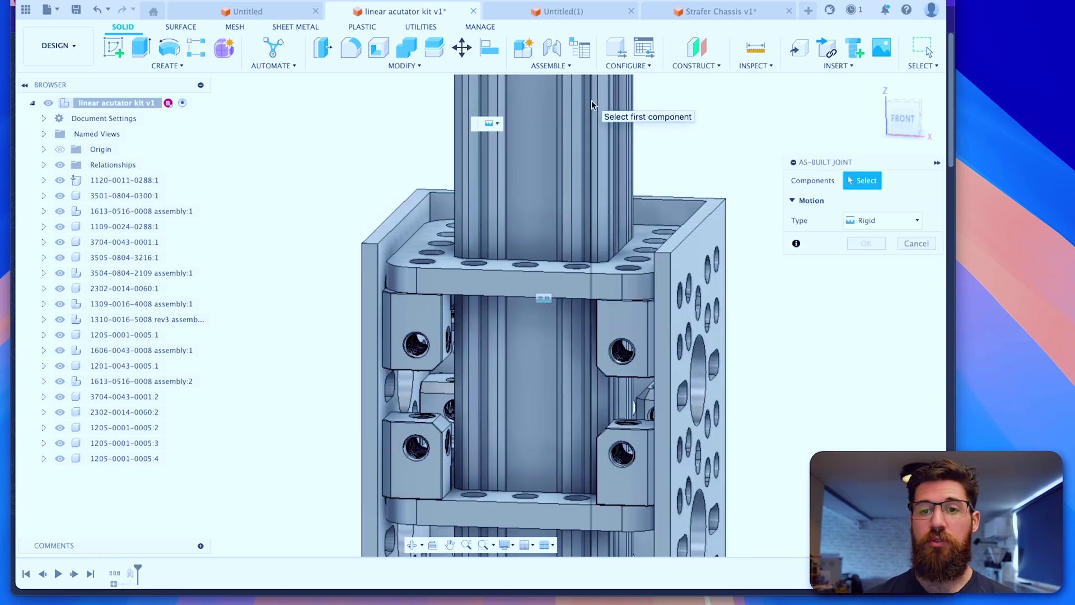
{"action": "left_click", "coordinate": [573, 286]}
{"action": "left_click", "coordinate": [641, 332]}
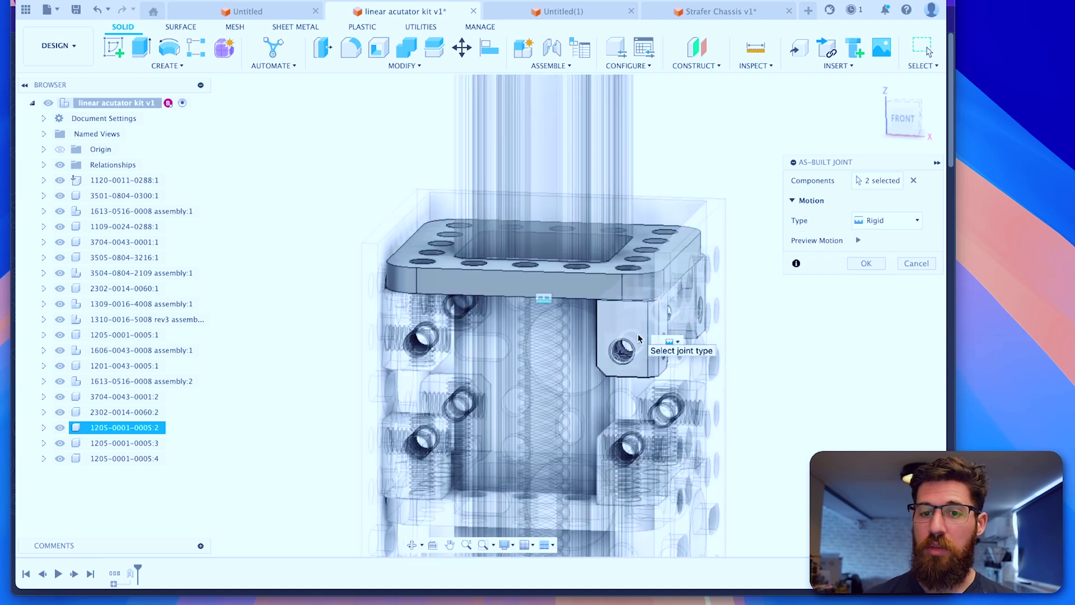
{"action": "left_click", "coordinate": [867, 263]}
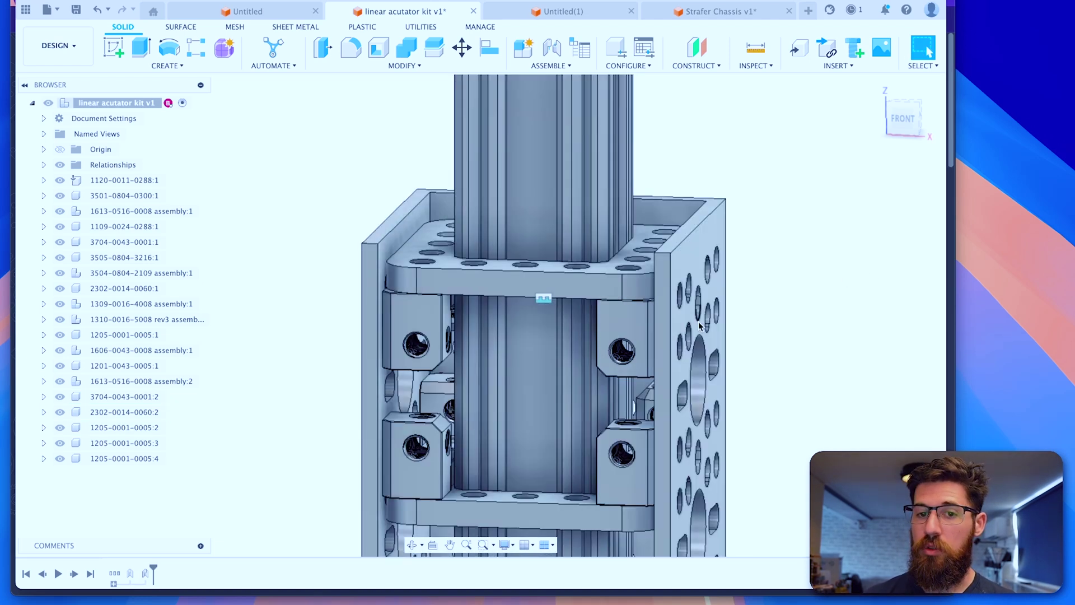
{"action": "key", "text": "shift+j"}
{"action": "left_click", "coordinate": [447, 307]}
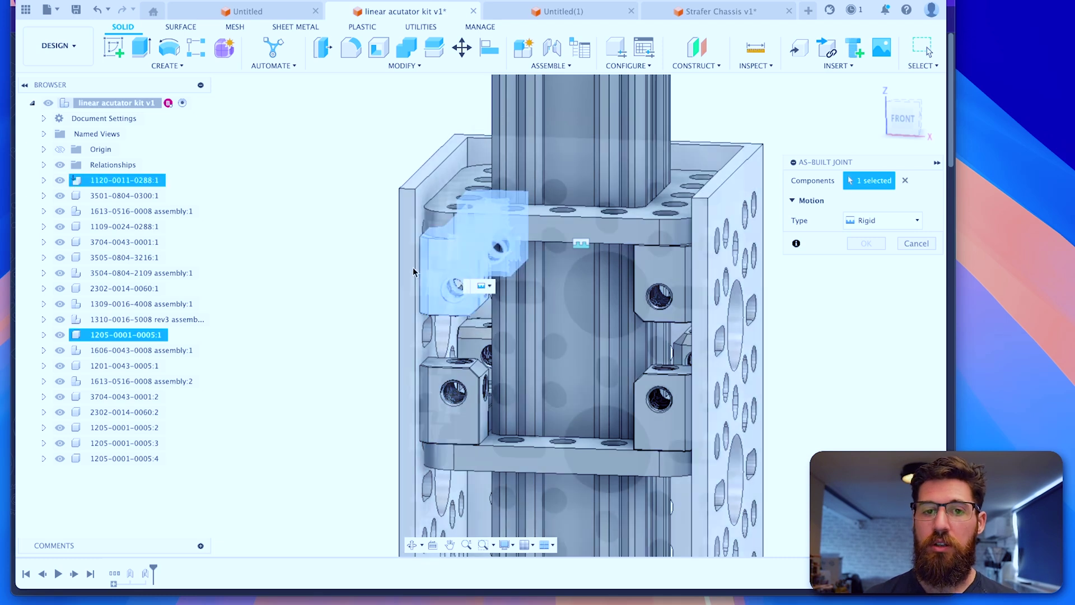
{"action": "left_click", "coordinate": [413, 267]}
{"action": "left_click", "coordinate": [867, 263]}
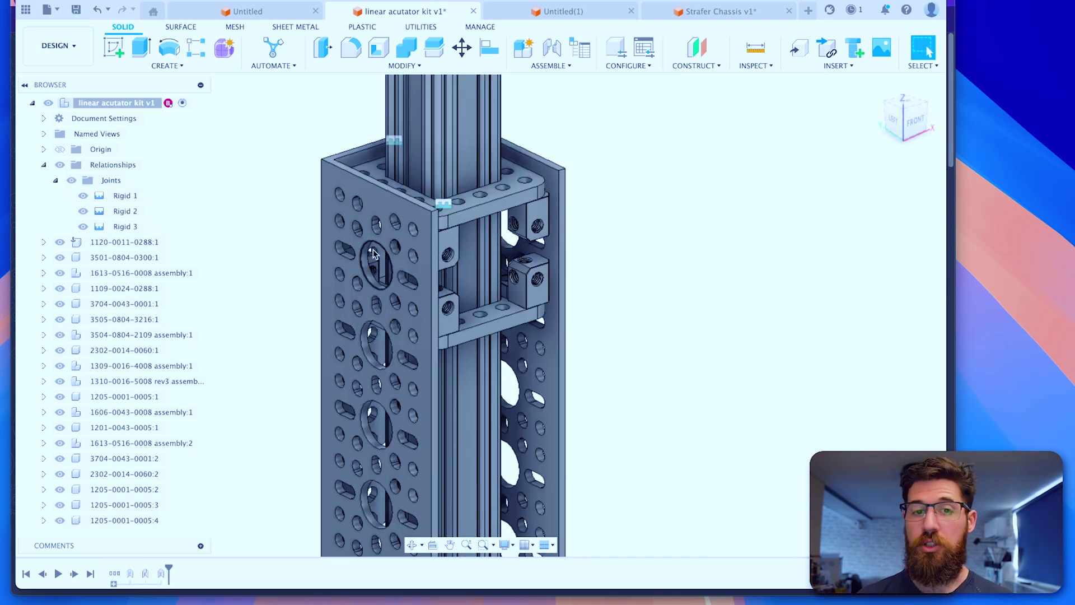
{"action": "scroll", "coordinate": [383, 263], "scroll_direction": "down", "scroll_amount": 2}
{"action": "middle_click_drag", "start_coordinate": [383, 263], "coordinate": [415, 67]}
{"action": "scroll", "coordinate": [413, 303], "scroll_direction": "up", "scroll_amount": 2}
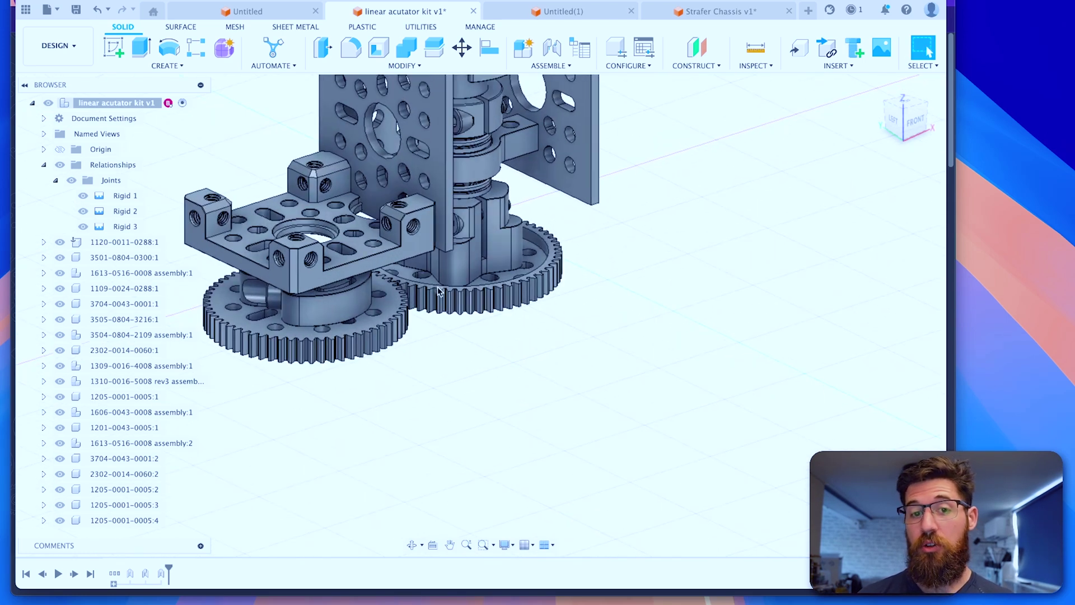
{"action": "scroll", "coordinate": [475, 291], "scroll_direction": "down", "scroll_amount": 5}
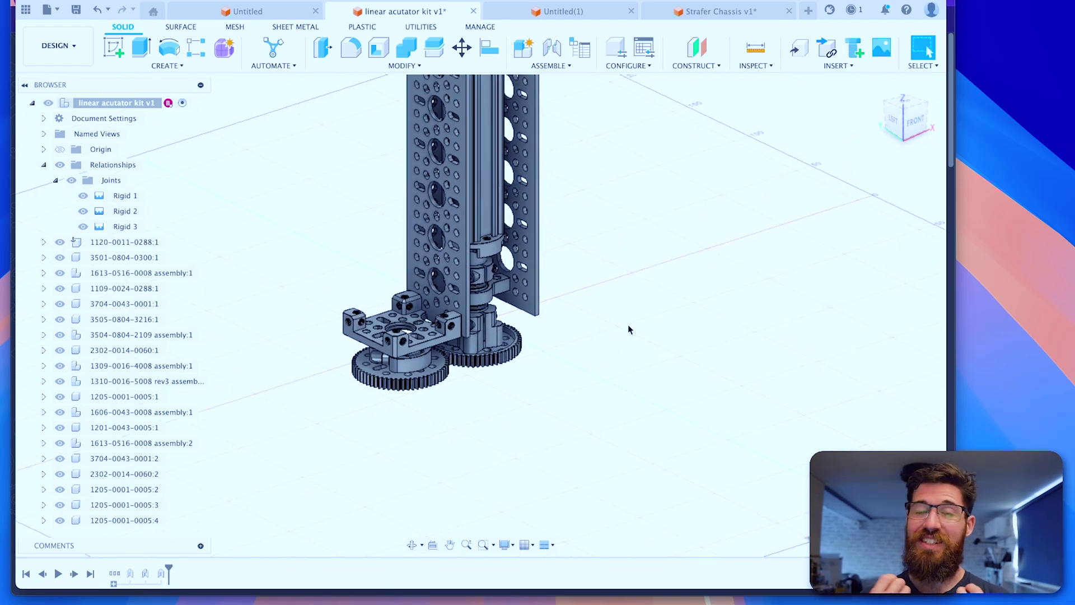
{"action": "scroll", "coordinate": [630, 330], "scroll_direction": "down", "scroll_amount": 2}
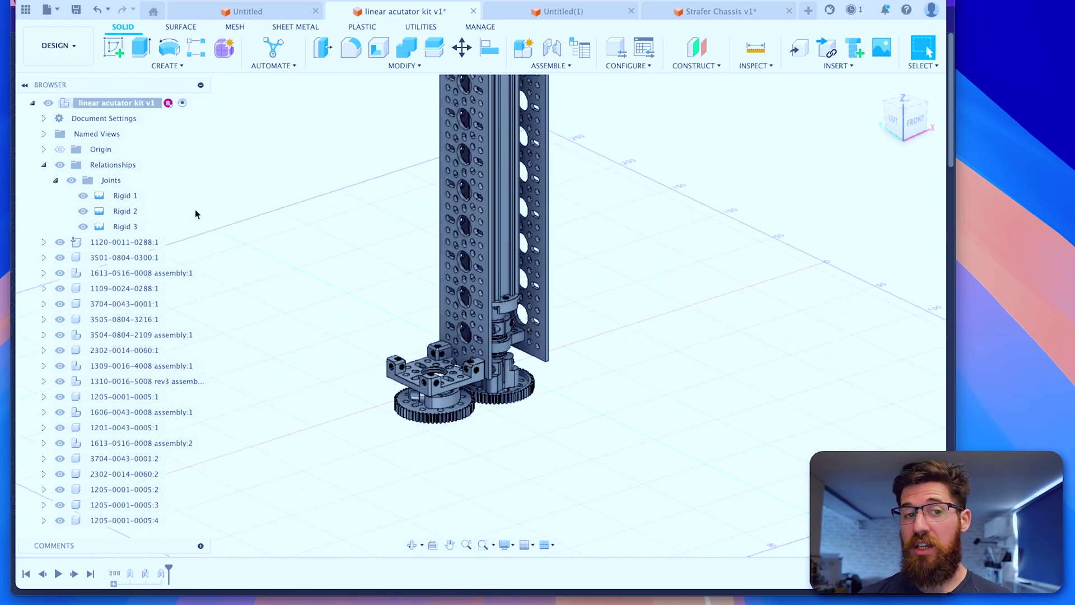
- Make all kit components a rigid group, accepting the existing-joint warning
{"action": "left_click", "coordinate": [44, 165]}
{"action": "right_click", "coordinate": [145, 103]}
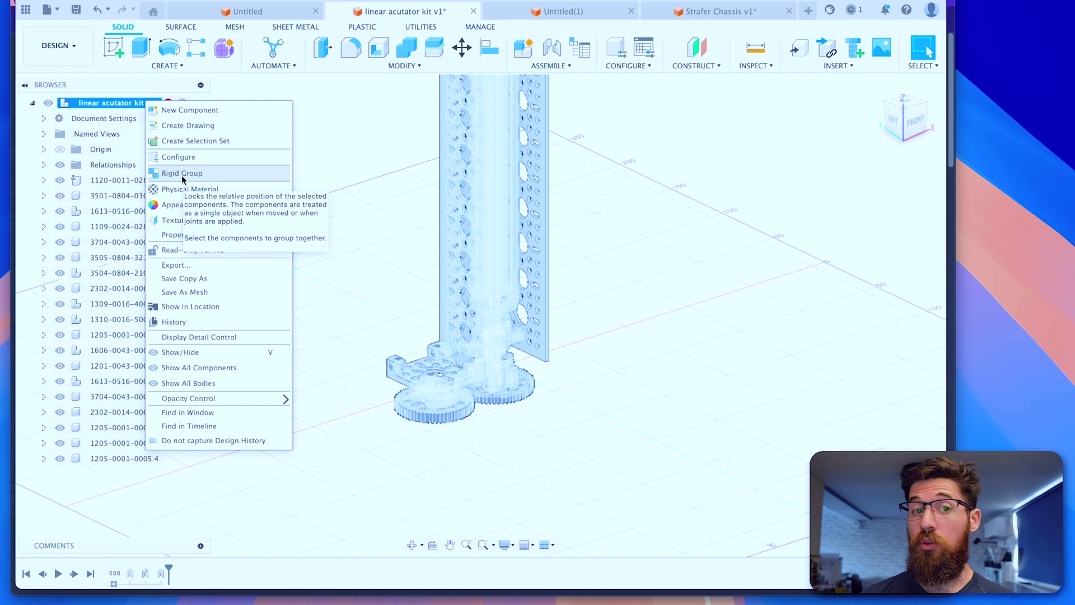
{"action": "left_click", "coordinate": [182, 175]}
{"action": "left_click", "coordinate": [553, 282]}
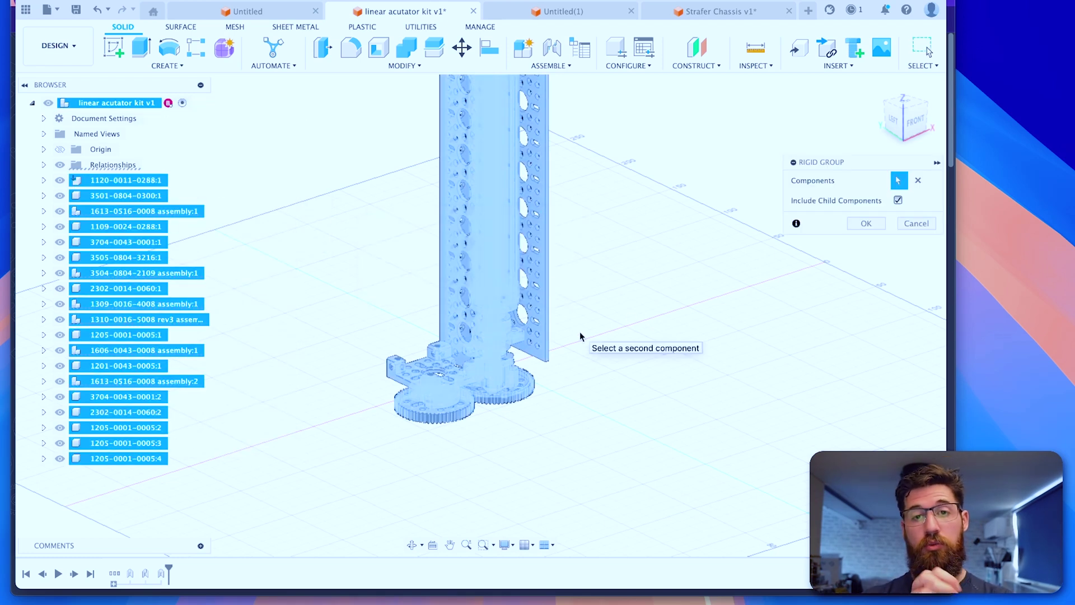
{"action": "left_click", "coordinate": [865, 223]}
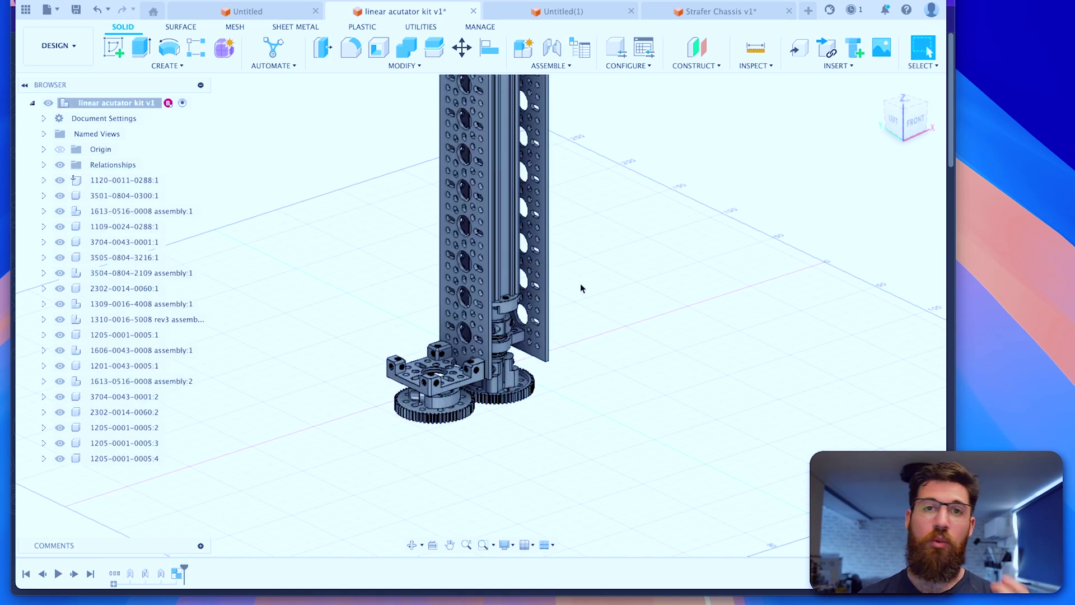
- Save a new version of the linear acutator kit v1 design
{"action": "scroll", "coordinate": [593, 258], "scroll_direction": "down", "scroll_amount": 2}
{"action": "middle_click_drag", "start_coordinate": [593, 257], "coordinate": [566, 379]}
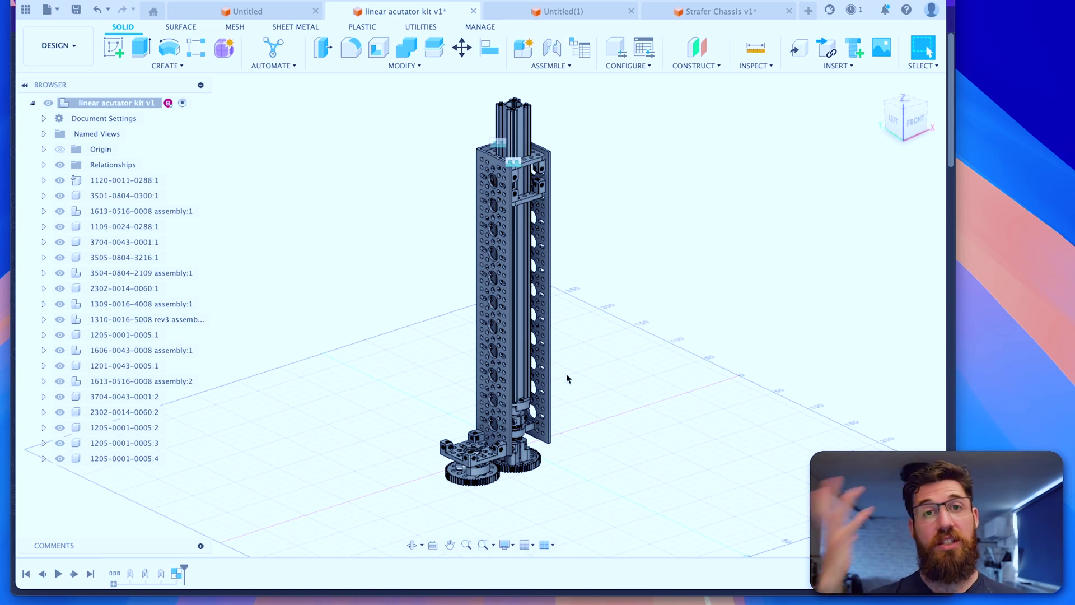
{"action": "scroll", "coordinate": [546, 306], "scroll_direction": "up", "scroll_amount": 2}
{"action": "scroll", "coordinate": [546, 306], "scroll_direction": "up", "scroll_amount": 1}
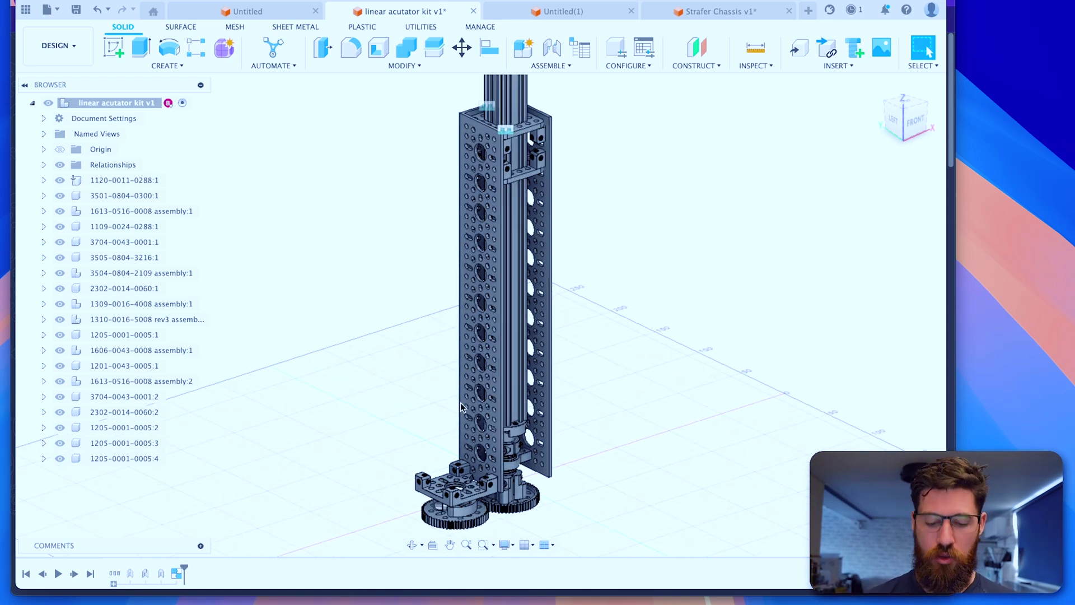
{"action": "key", "text": "super+s"}
{"action": "left_click", "coordinate": [481, 314]}
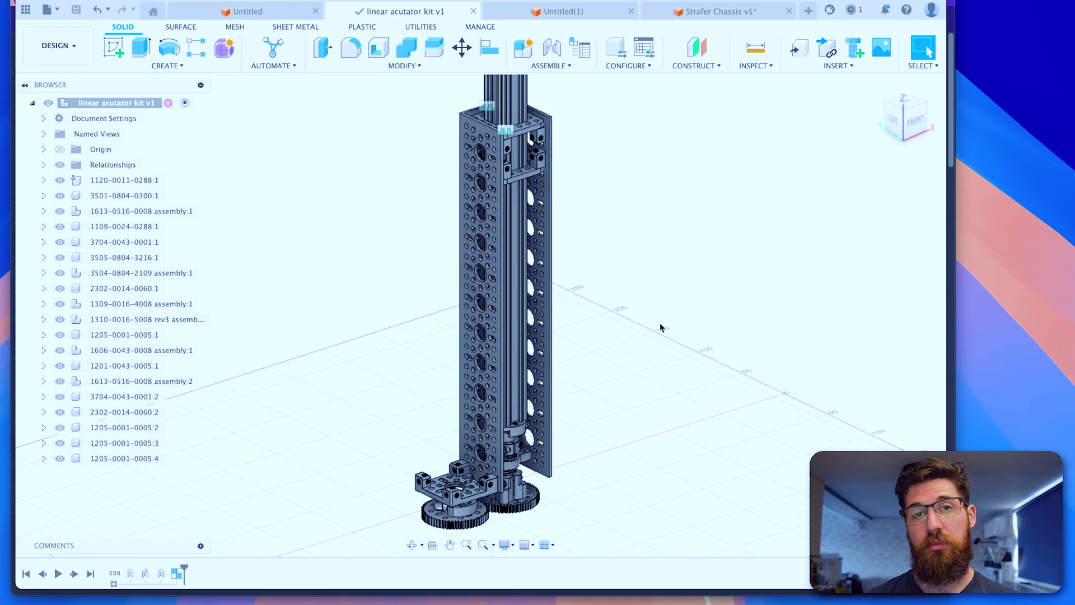
- Orbit, zoom and pan to inspect the actuator tower from below
{"action": "middle_click_drag", "start_coordinate": [808, 305], "coordinate": [569, 377], "text": "shift"}
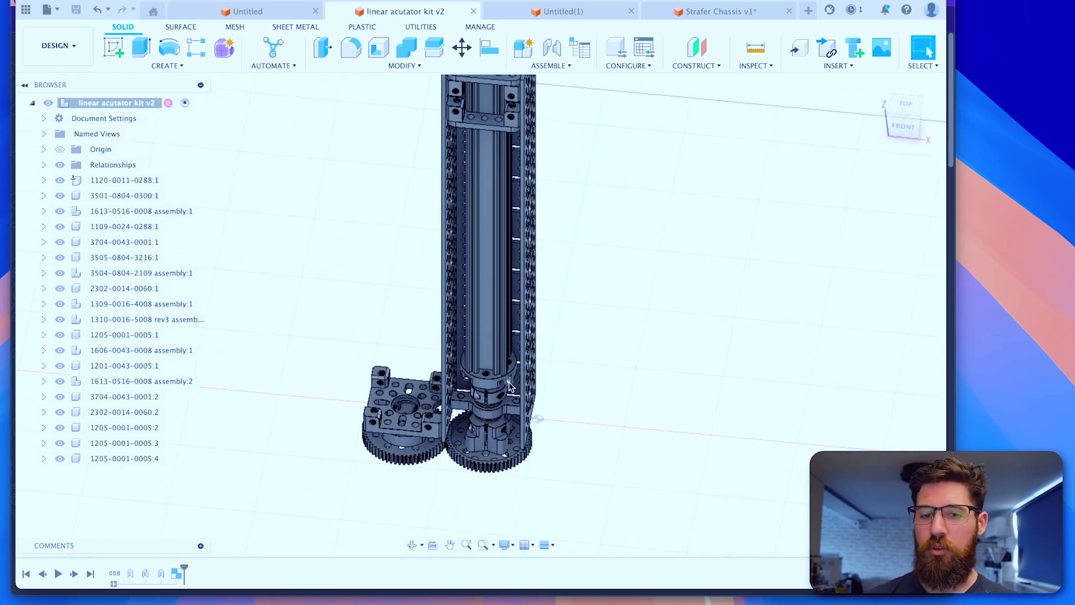
{"action": "scroll", "coordinate": [510, 385], "scroll_direction": "up", "scroll_amount": 2}
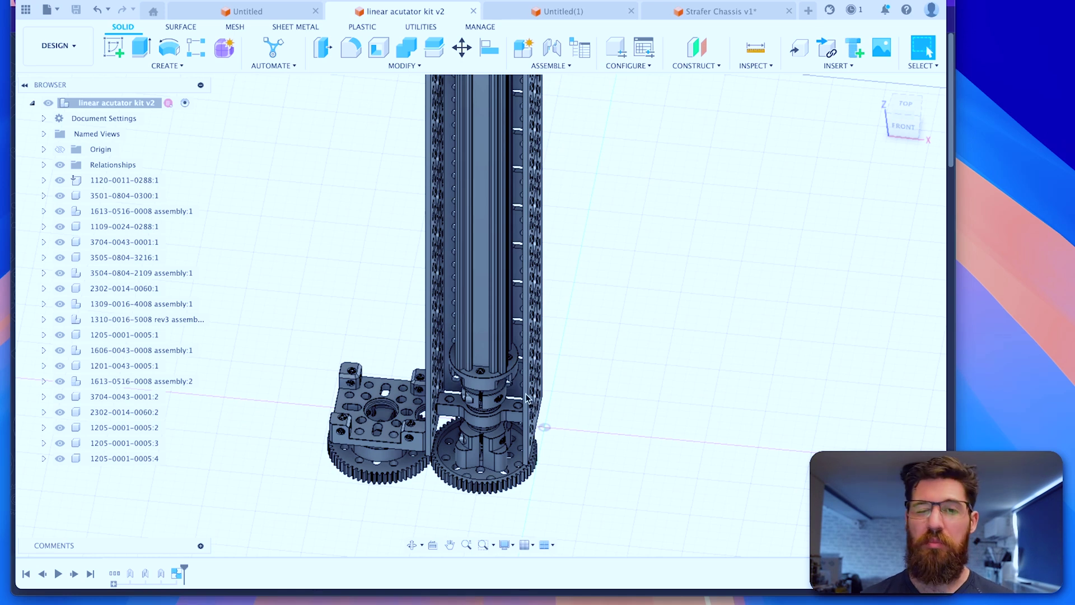
{"action": "scroll", "coordinate": [510, 387], "scroll_direction": "up", "scroll_amount": 3}
{"action": "middle_click_drag", "start_coordinate": [654, 356], "coordinate": [751, 398]}
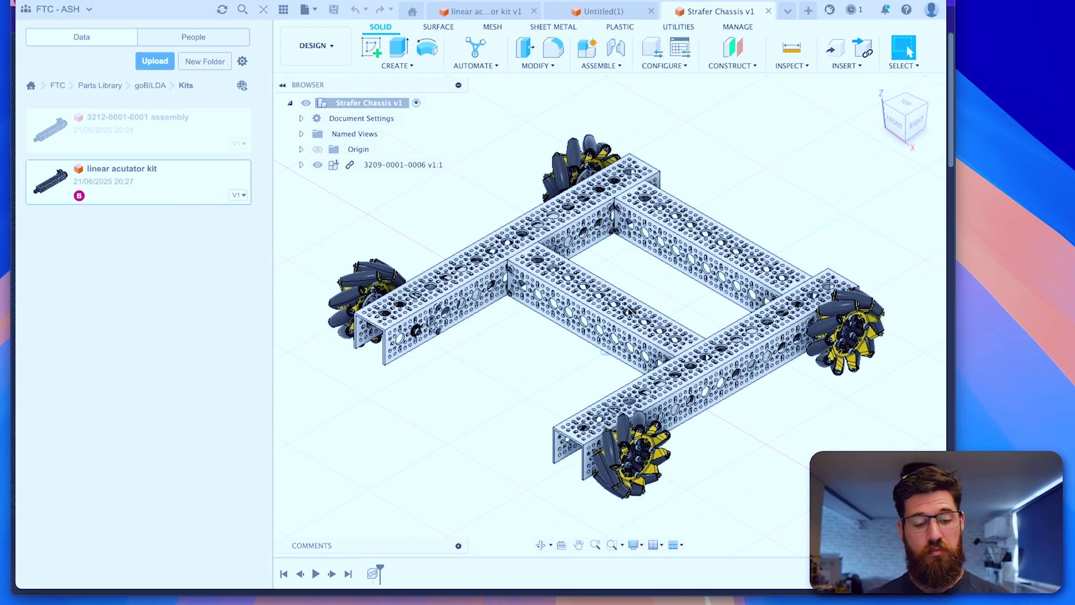
- Show the context menu for the linear acutator kit file in the Data Panel
{"action": "mouse_move", "coordinate": [571, 289]}
{"action": "middle_mouse_down", "text": "shift"}
{"action": "mouse_move", "coordinate": [784, 168]}
{"action": "mouse_move", "coordinate": [910, 51]}
{"action": "mouse_move", "coordinate": [576, 293]}
{"action": "middle_mouse_up", "text": "shift"}
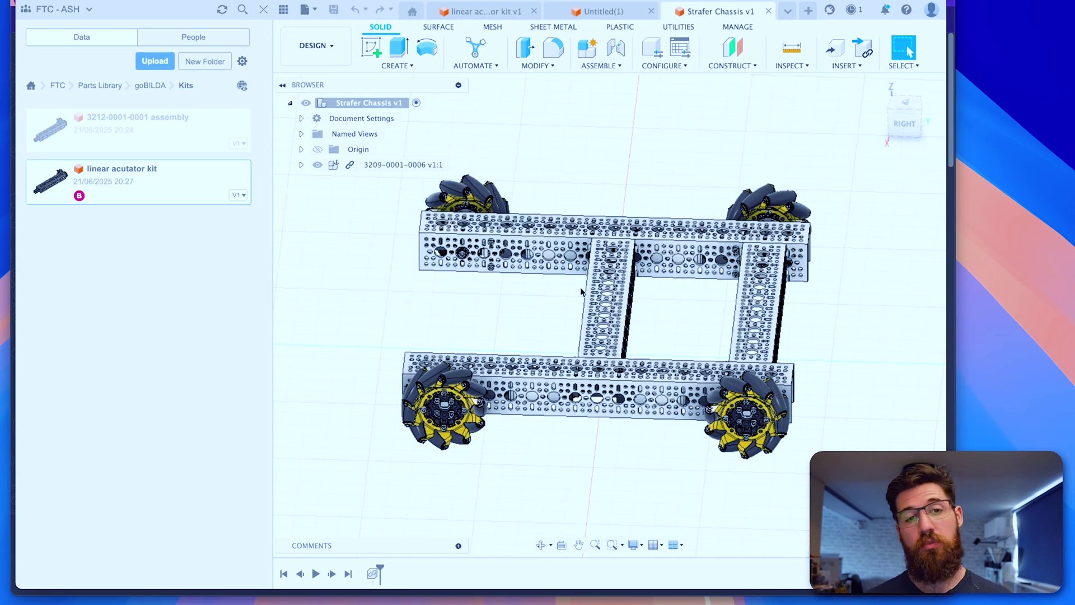
{"action": "right_click", "coordinate": [135, 185]}
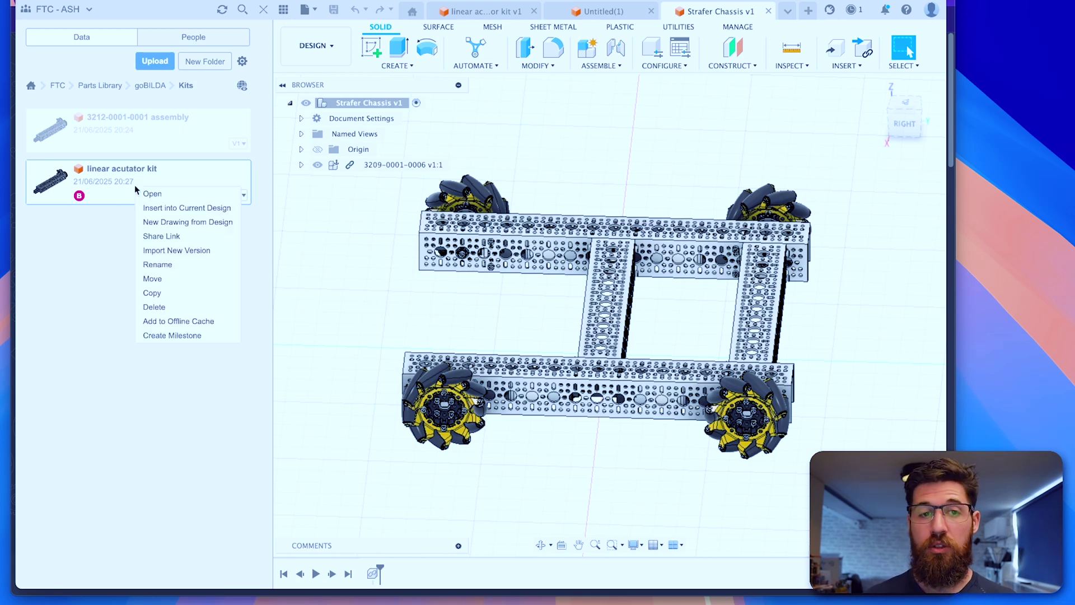
{"action": "right_click", "coordinate": [169, 180]}
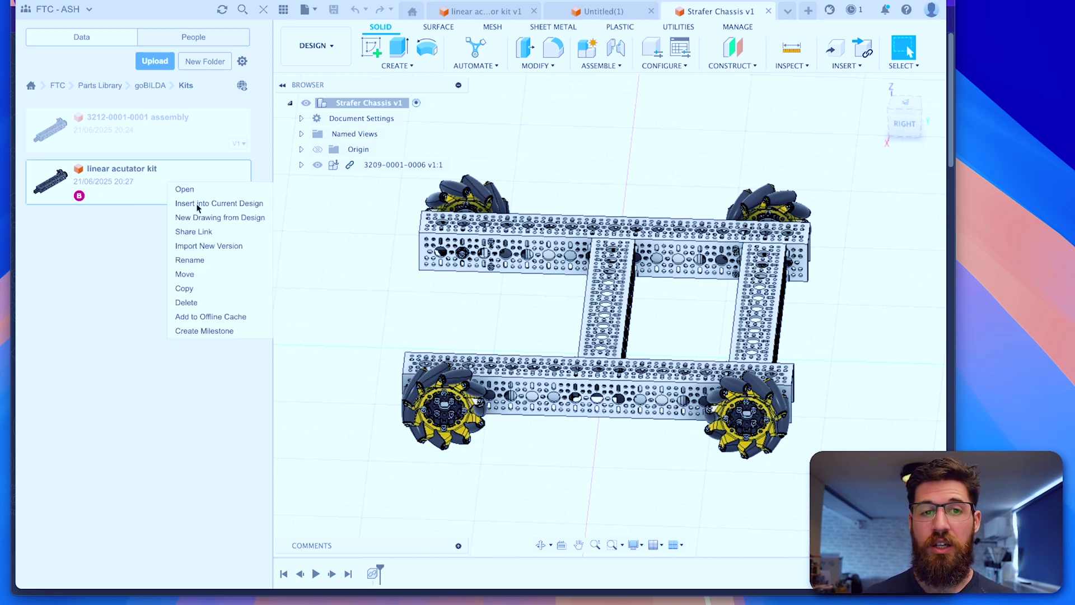
- Insert the kit into the chassis design and rotate it -90° about X to stand upright
{"action": "left_click", "coordinate": [243, 203]}
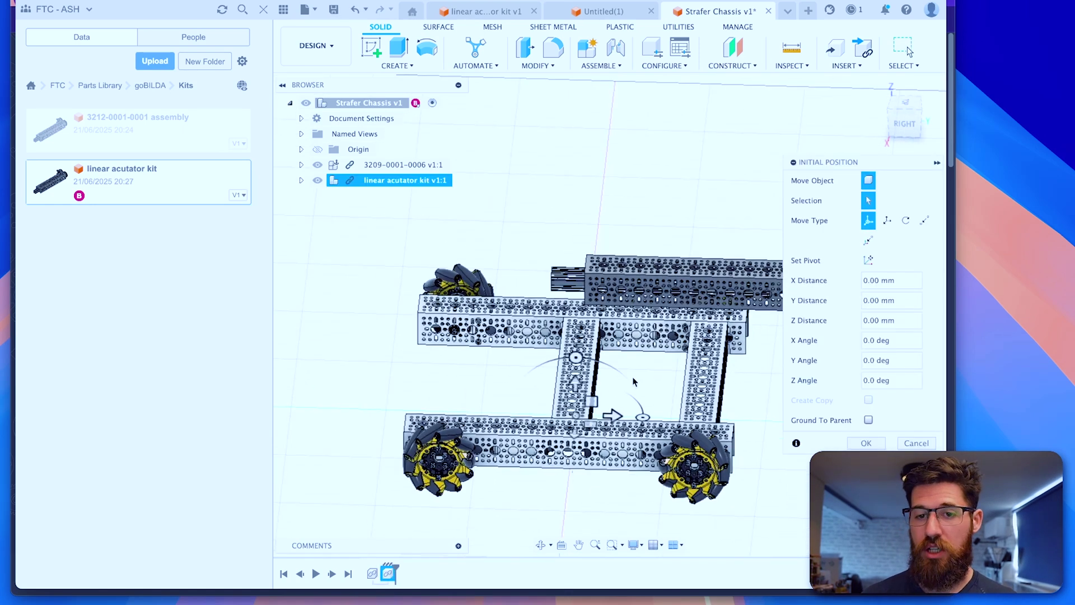
{"action": "left_click_drag", "start_coordinate": [650, 360], "coordinate": [702, 424]}
{"action": "scroll", "coordinate": [701, 425], "scroll_direction": "down", "scroll_amount": 2}
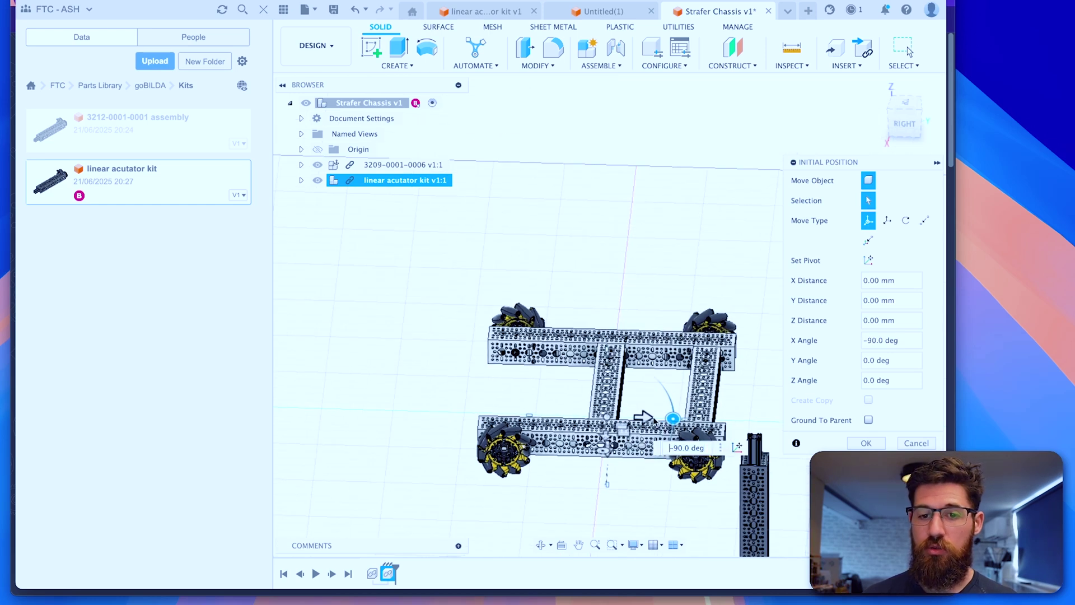
{"action": "middle_click_drag", "start_coordinate": [695, 404], "coordinate": [644, 346], "text": "shift"}
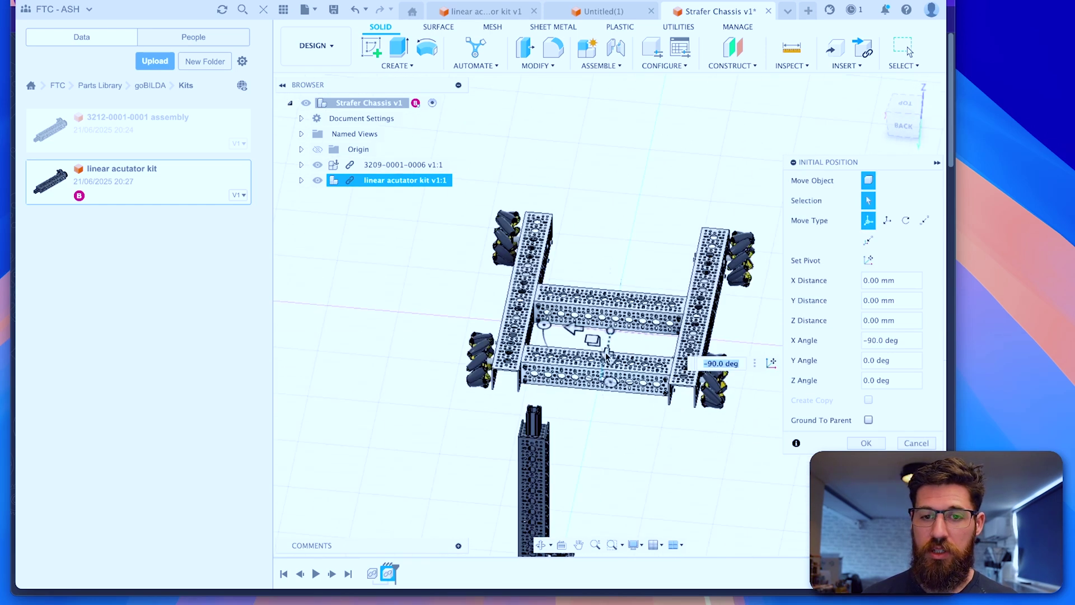
- Move the kit -250 mm down and 30 mm along the chassis, then confirm placement
{"action": "left_click_drag", "start_coordinate": [606, 357], "coordinate": [615, 280]}
{"action": "type", "text": "-250"}
{"action": "middle_click_drag", "start_coordinate": [614, 280], "coordinate": [744, 343], "text": "shift"}
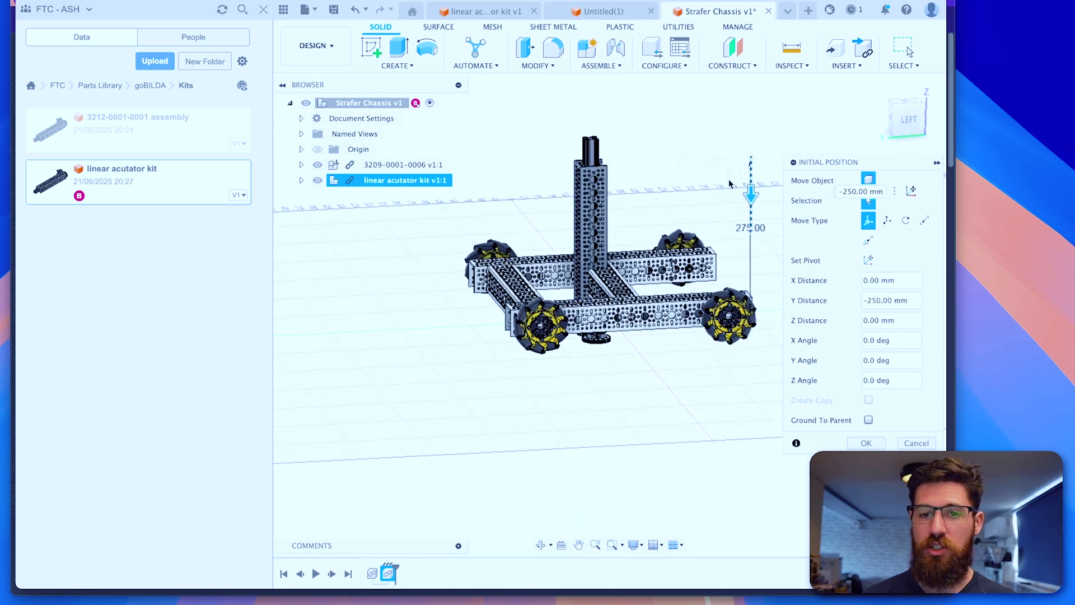
{"action": "left_click_drag", "start_coordinate": [729, 183], "coordinate": [728, 142]}
{"action": "scroll", "coordinate": [670, 202], "scroll_direction": "down", "scroll_amount": 1}
{"action": "scroll", "coordinate": [670, 202], "scroll_direction": "up", "scroll_amount": 6}
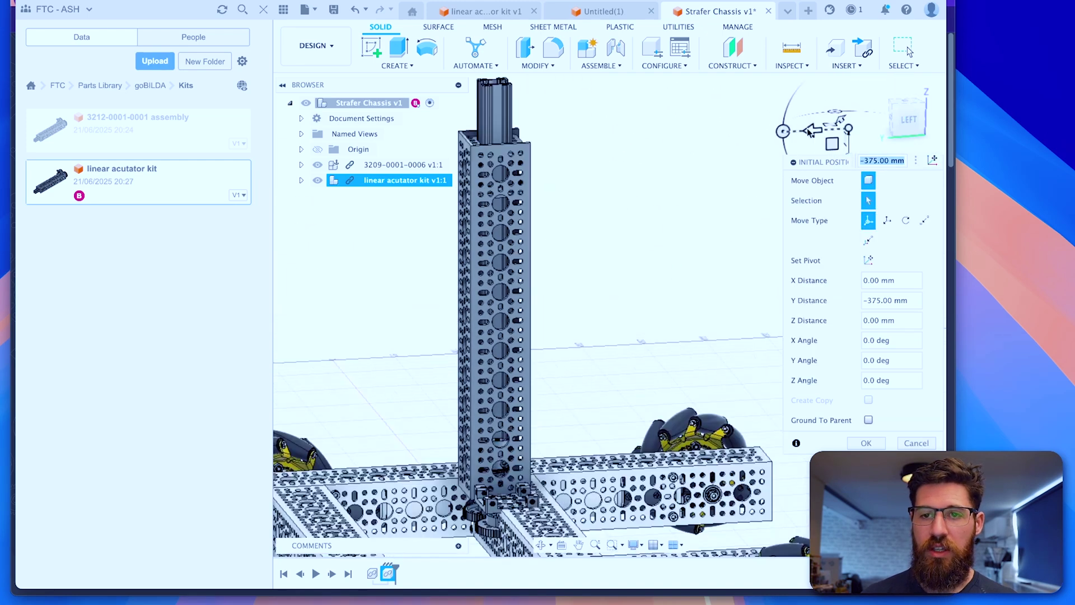
{"action": "left_click_drag", "start_coordinate": [813, 133], "coordinate": [759, 132]}
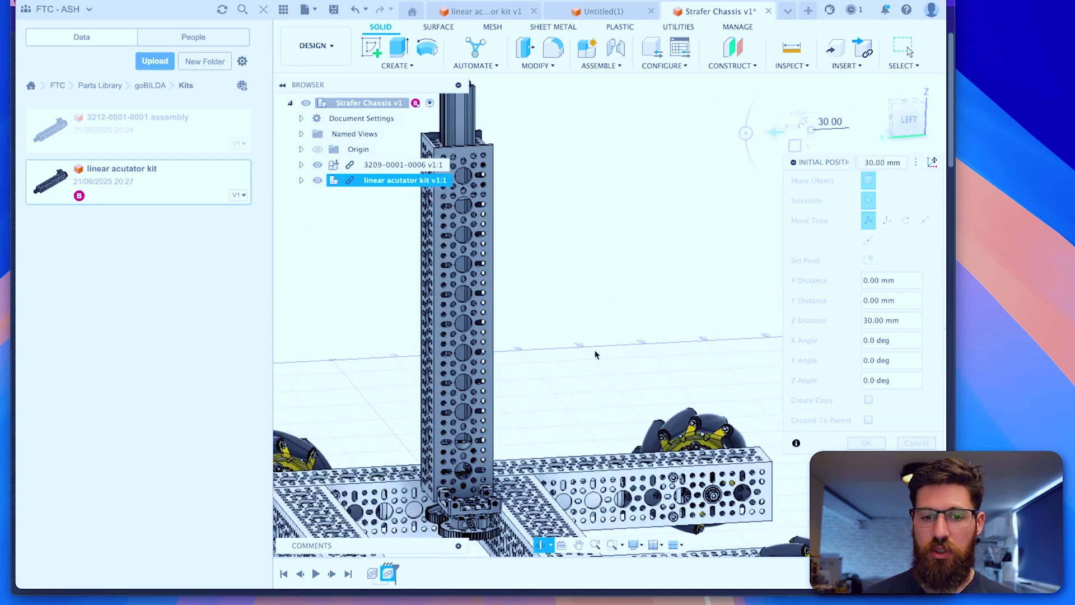
{"action": "middle_click_drag", "start_coordinate": [584, 351], "coordinate": [502, 411], "text": "shift"}
{"action": "key", "text": "Return"}
{"action": "scroll", "coordinate": [502, 411], "scroll_direction": "down", "scroll_amount": 3}
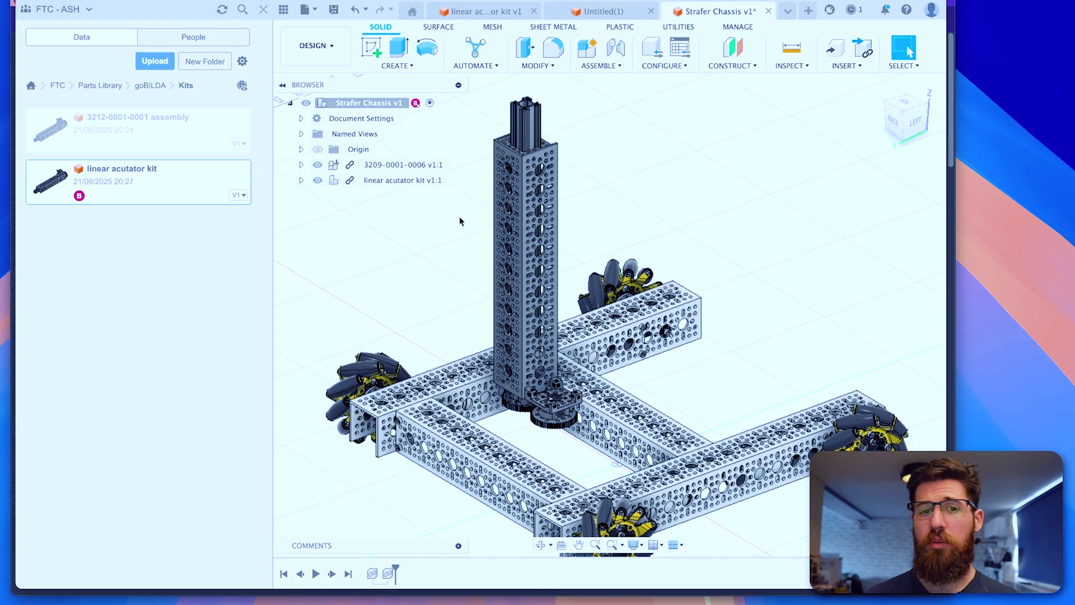
- Close the Data Panel and orbit the chassis around its vertical axis
{"action": "left_click", "coordinate": [387, 180]}
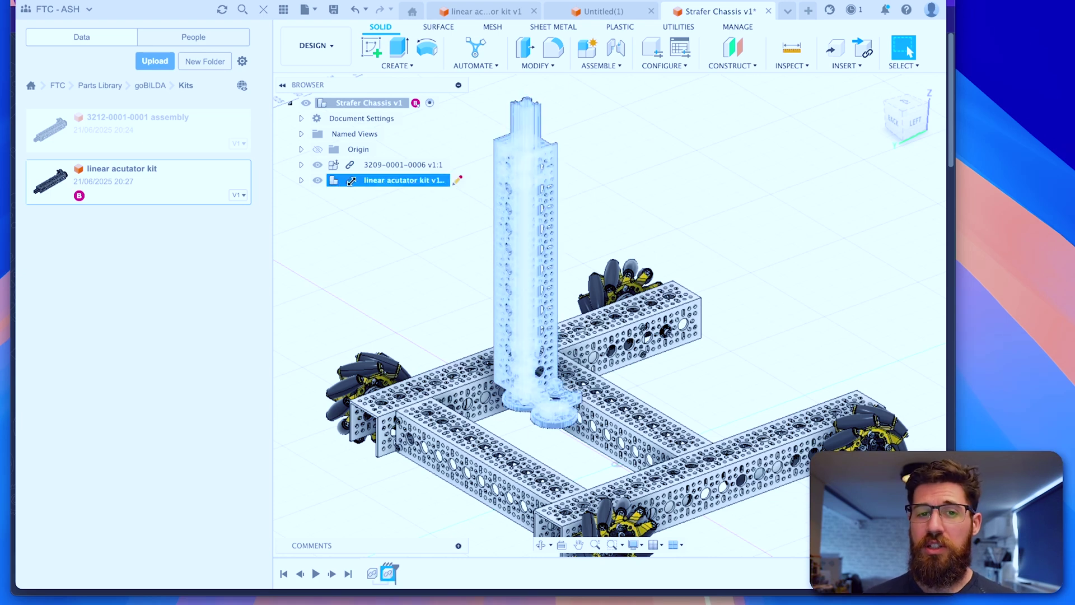
{"action": "left_click", "coordinate": [263, 10]}
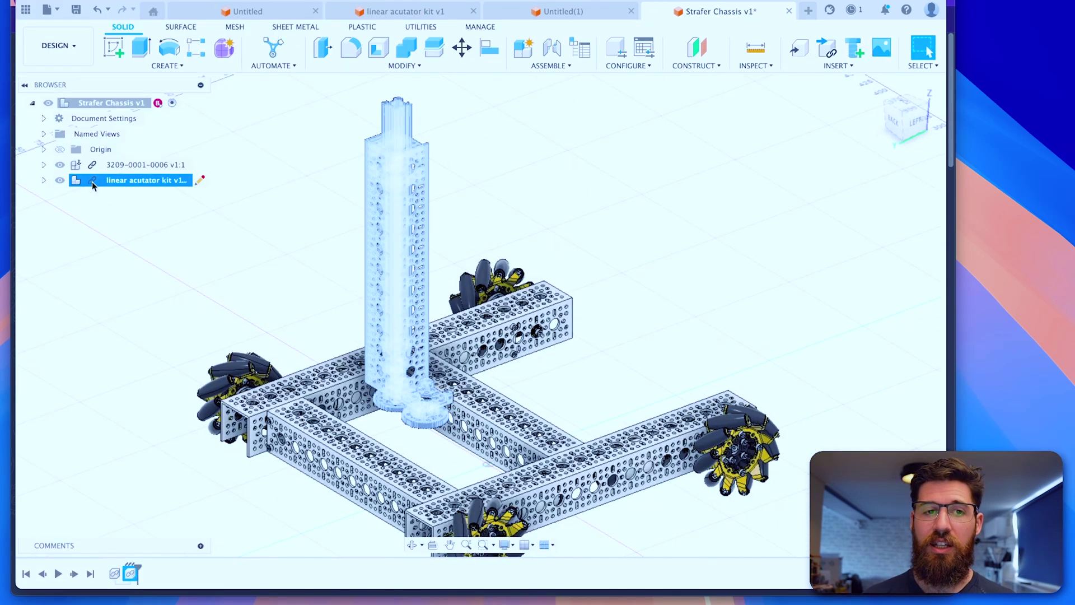
{"action": "middle_click_drag", "start_coordinate": [223, 257], "coordinate": [172, 181], "text": "shift"}
{"action": "left_click", "coordinate": [251, 257]}
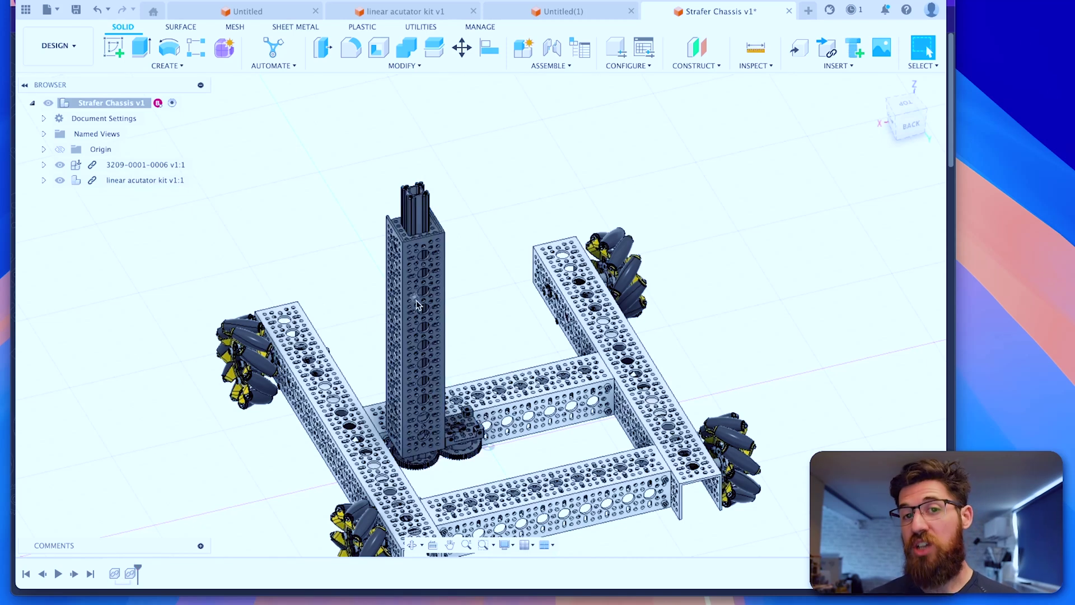
- Select linear acutator kit v1:1 and view it on the chassis isometrically
{"action": "scroll", "coordinate": [398, 364], "scroll_direction": "down", "scroll_amount": 2}
{"action": "scroll", "coordinate": [418, 371], "scroll_direction": "up", "scroll_amount": 4}
{"action": "scroll", "coordinate": [462, 305], "scroll_direction": "up", "scroll_amount": 2}
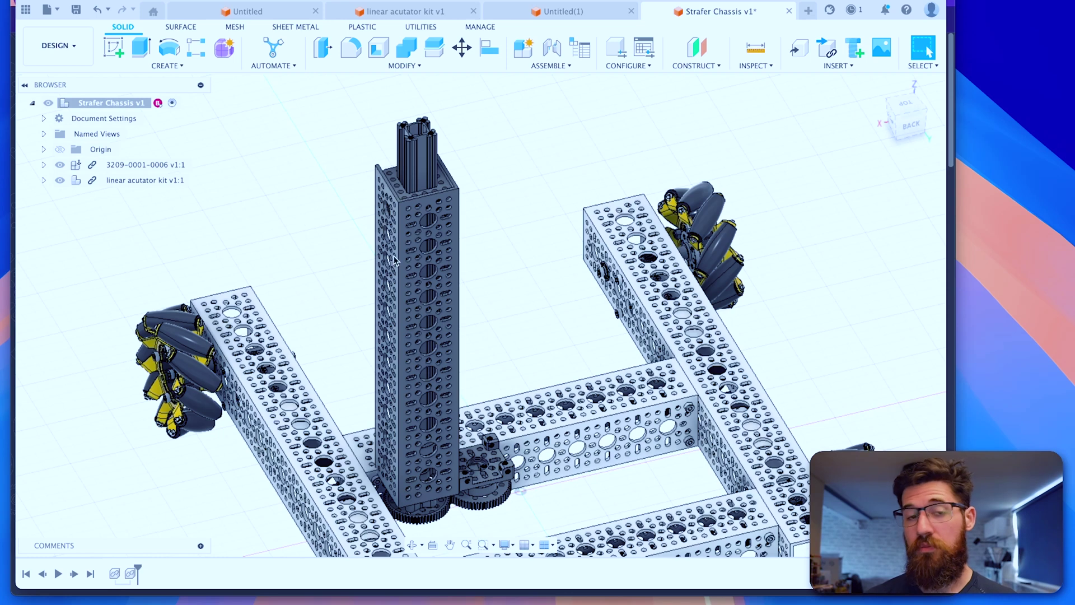
{"action": "middle_click_drag", "start_coordinate": [319, 269], "coordinate": [369, 246]}
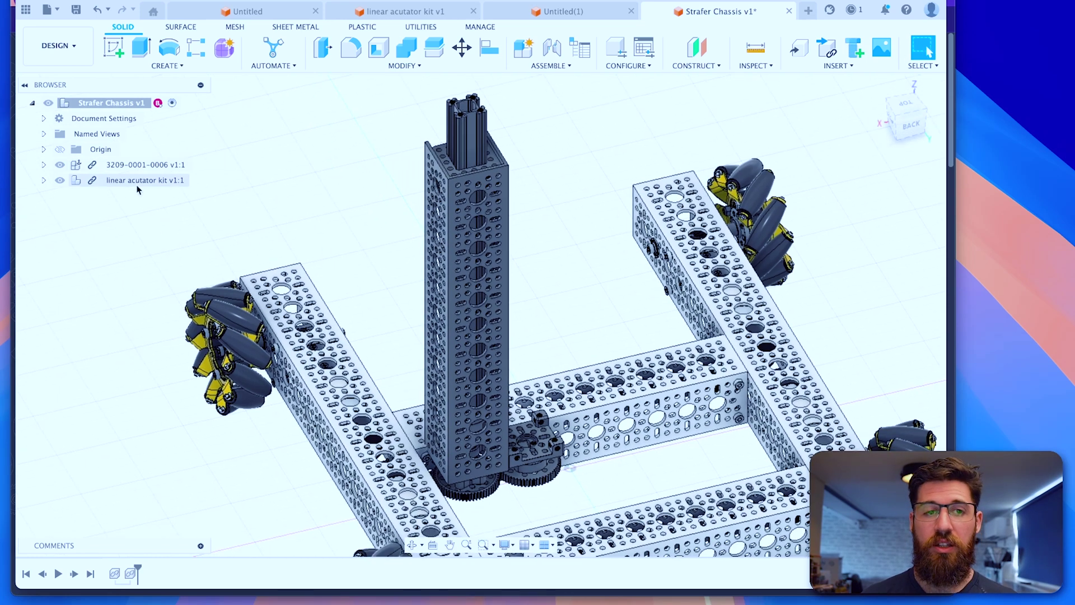
{"action": "left_click", "coordinate": [136, 183]}
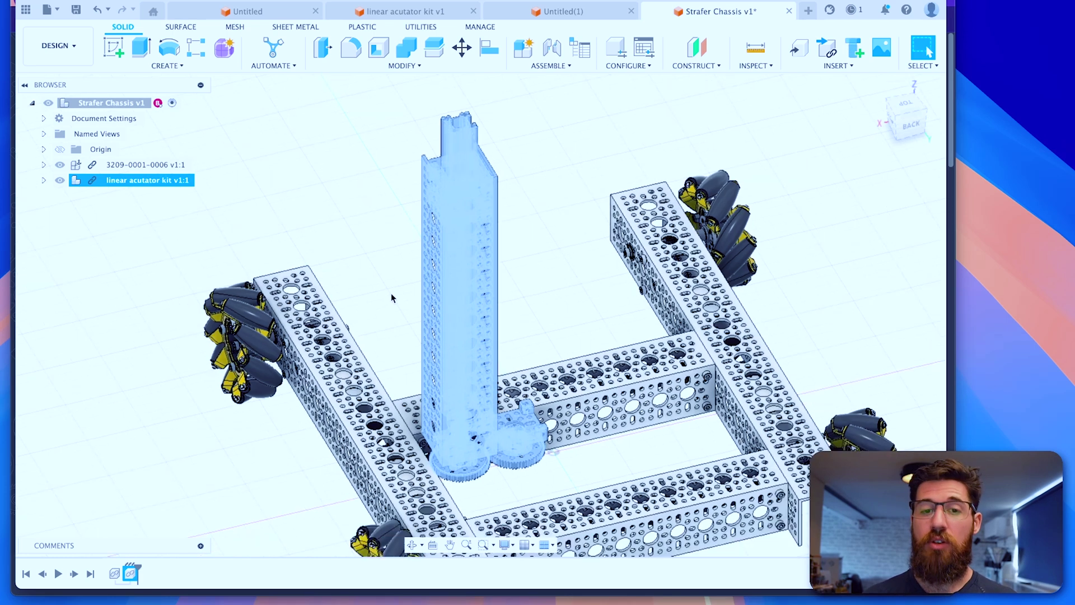
{"action": "scroll", "coordinate": [395, 301], "scroll_direction": "down", "scroll_amount": 3}
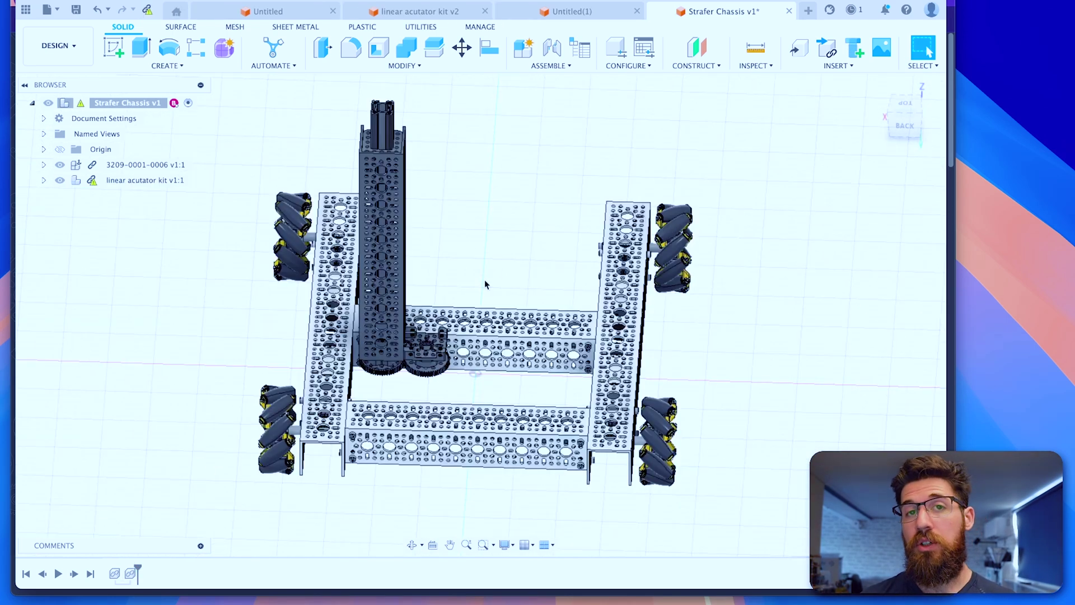
{"action": "middle_click_drag", "start_coordinate": [486, 282], "coordinate": [549, 278], "text": "shift"}
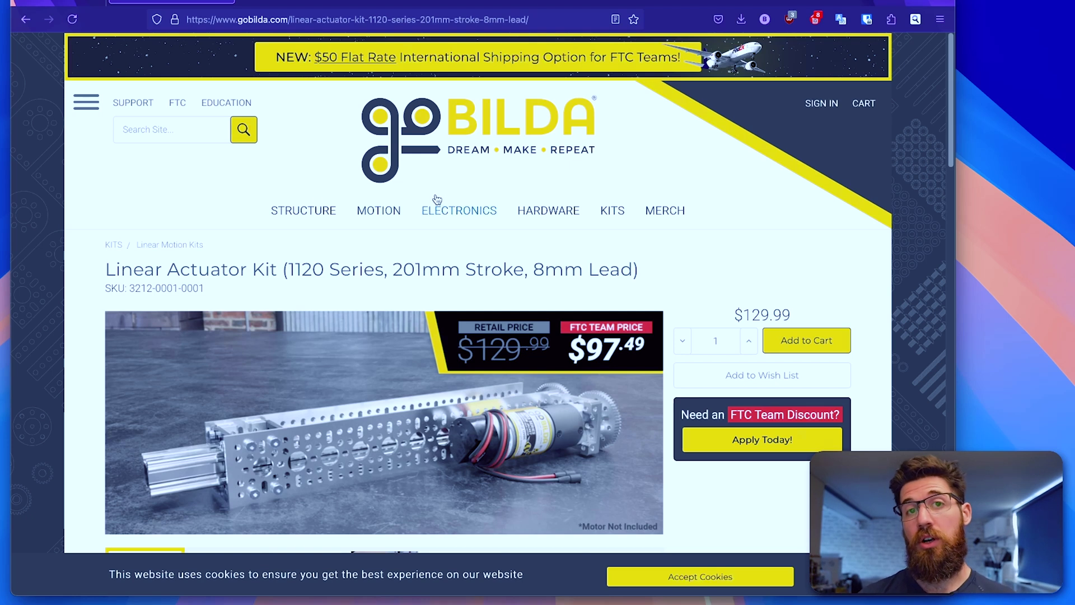
- Download the Linear Actuator Kit's STEP file, then go to the REV Robotics tab
{"action": "scroll", "coordinate": [387, 238], "scroll_direction": "down", "scroll_amount": 3}
{"action": "scroll", "coordinate": [387, 238], "scroll_direction": "up", "scroll_amount": 1}
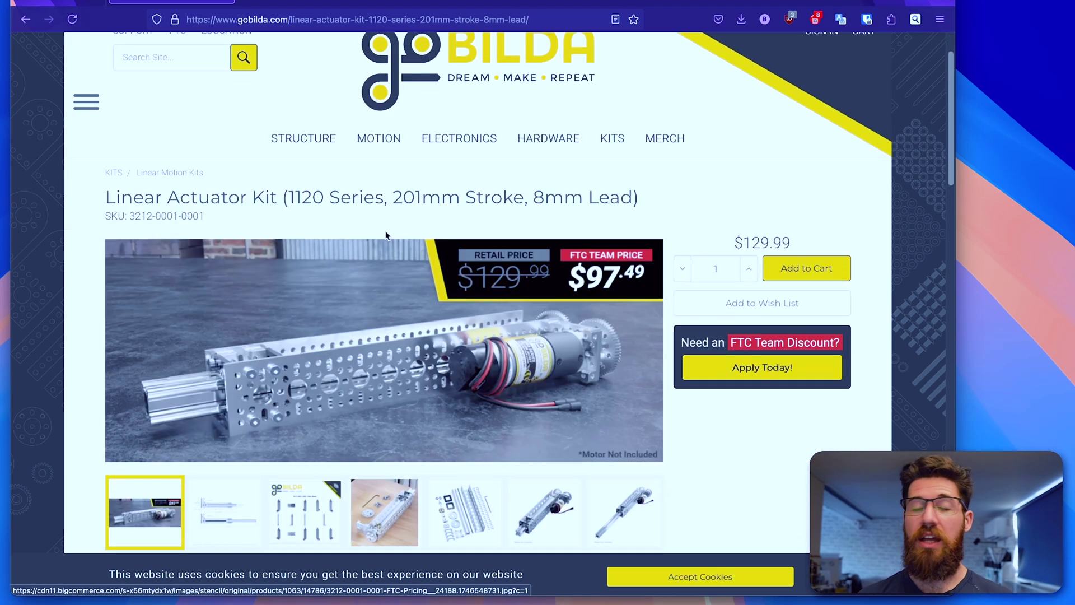
{"action": "scroll", "coordinate": [358, 235], "scroll_direction": "down", "scroll_amount": 2}
{"action": "scroll", "coordinate": [340, 232], "scroll_direction": "down", "scroll_amount": 15}
{"action": "scroll", "coordinate": [339, 229], "scroll_direction": "down", "scroll_amount": 1}
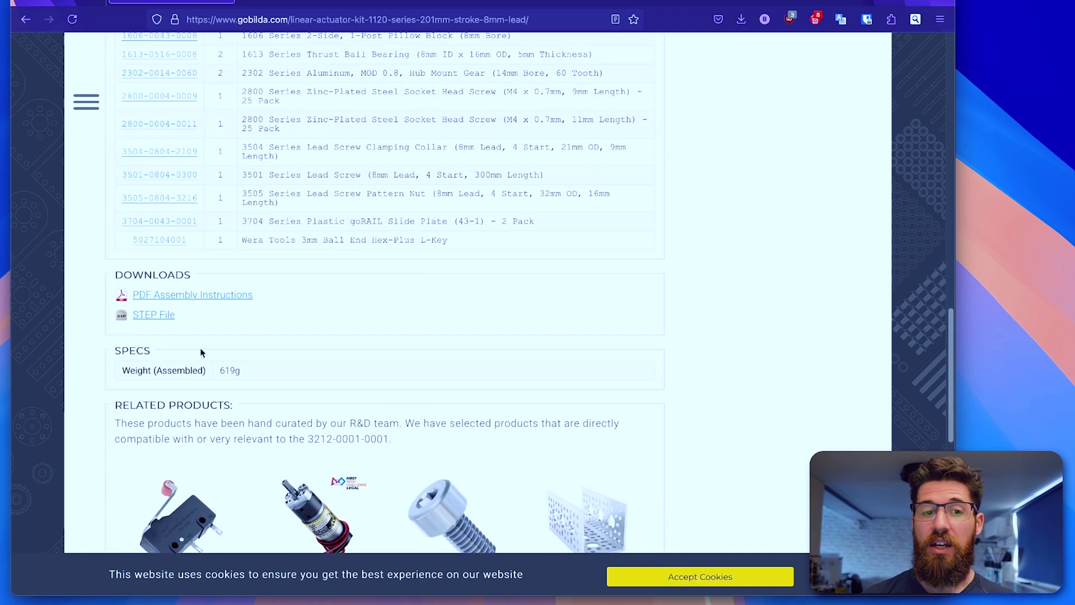
{"action": "left_click", "coordinate": [162, 315]}
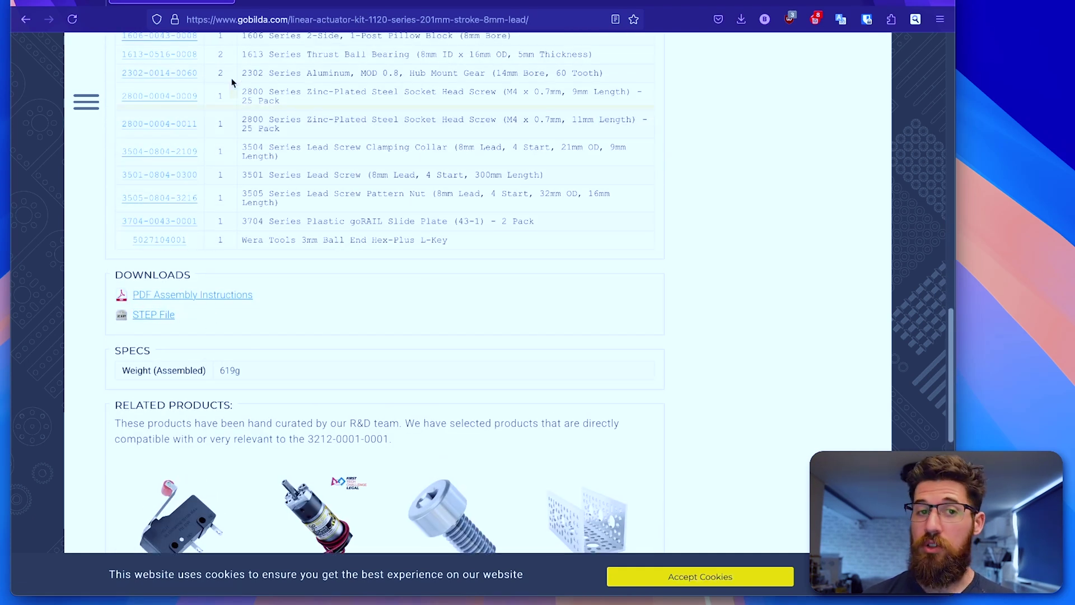
{"action": "left_click", "coordinate": [297, 2]}
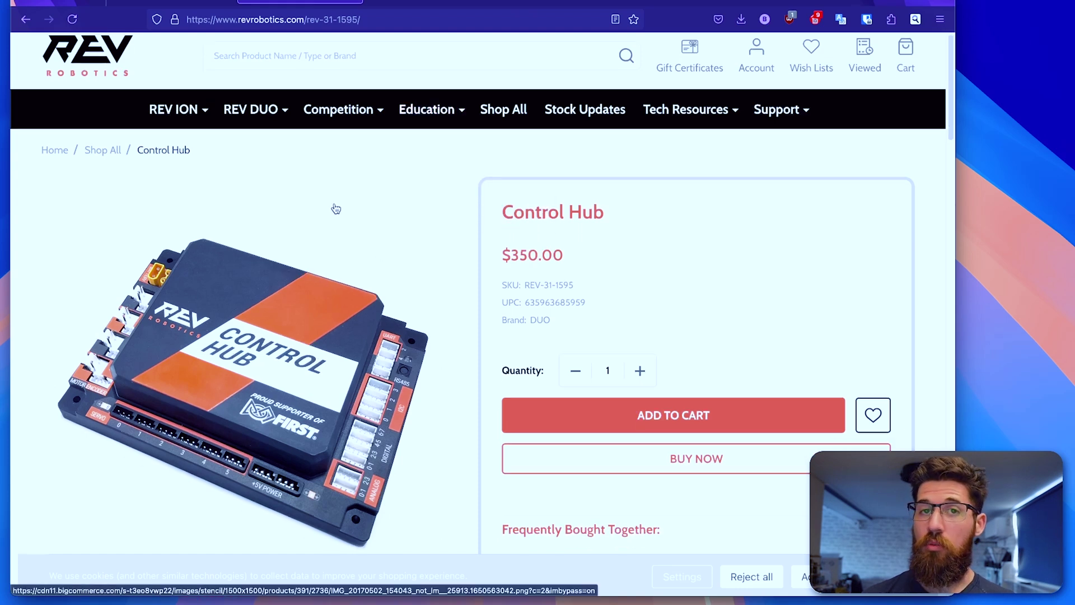
- Locate the REV-31-1595 STEP File link under CAD, then go to the AndyMark tab
{"action": "scroll", "coordinate": [336, 208], "scroll_direction": "down", "scroll_amount": 10}
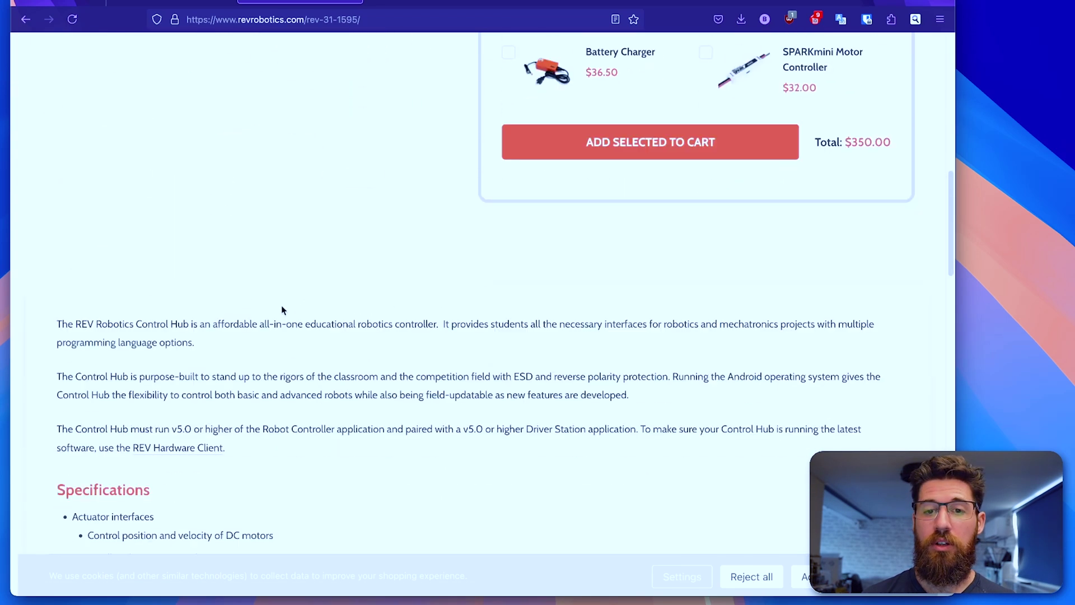
{"action": "scroll", "coordinate": [289, 310], "scroll_direction": "down", "scroll_amount": 15}
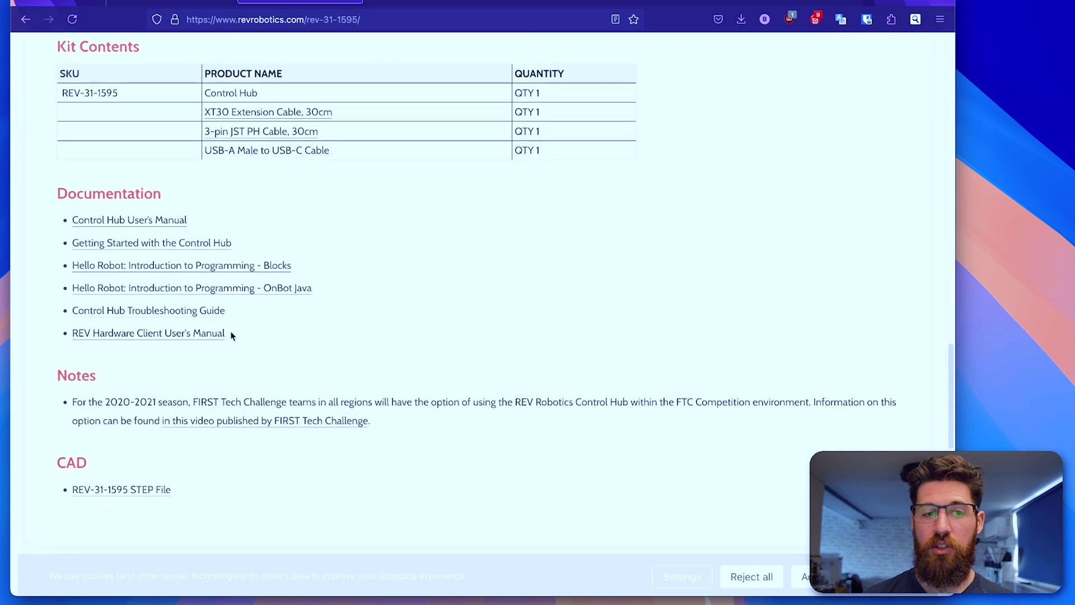
{"action": "scroll", "coordinate": [231, 335], "scroll_direction": "down", "scroll_amount": 3}
{"action": "left_click_drag", "start_coordinate": [192, 328], "coordinate": [58, 283]}
{"action": "left_click", "coordinate": [210, 319]}
{"action": "left_click_drag", "start_coordinate": [210, 319], "coordinate": [61, 318]}
{"action": "left_click", "coordinate": [60, 319]}
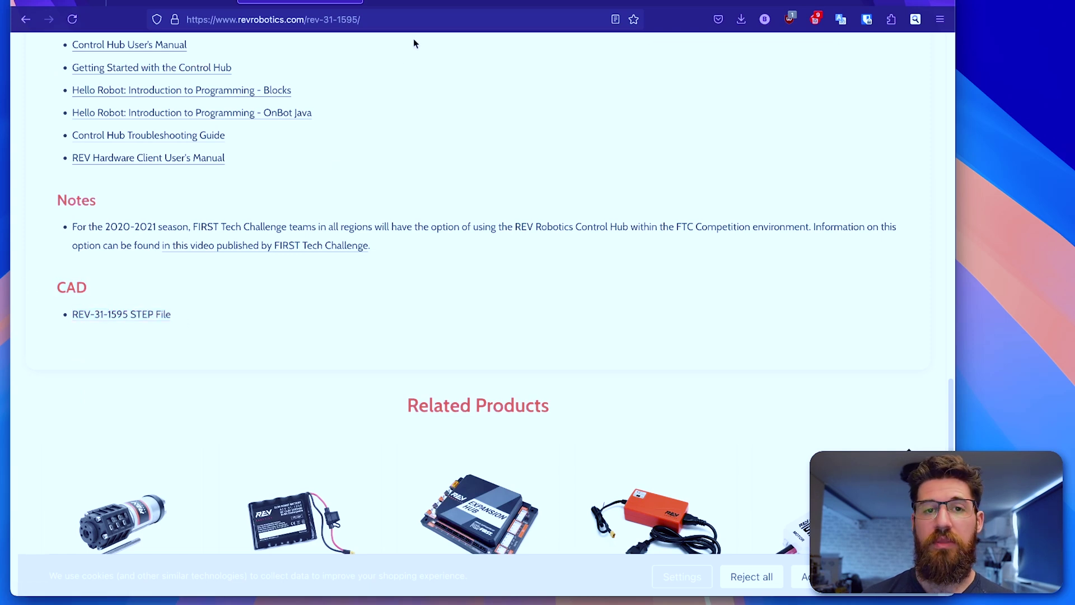
{"action": "left_click", "coordinate": [426, 3]}
{"action": "scroll", "coordinate": [461, 314], "scroll_direction": "down", "scroll_amount": 2}
- Download am-5401 Sample.STEP from the CAD File(s) documents and dismiss the downloads list
{"action": "scroll", "coordinate": [461, 316], "scroll_direction": "down", "scroll_amount": 7}
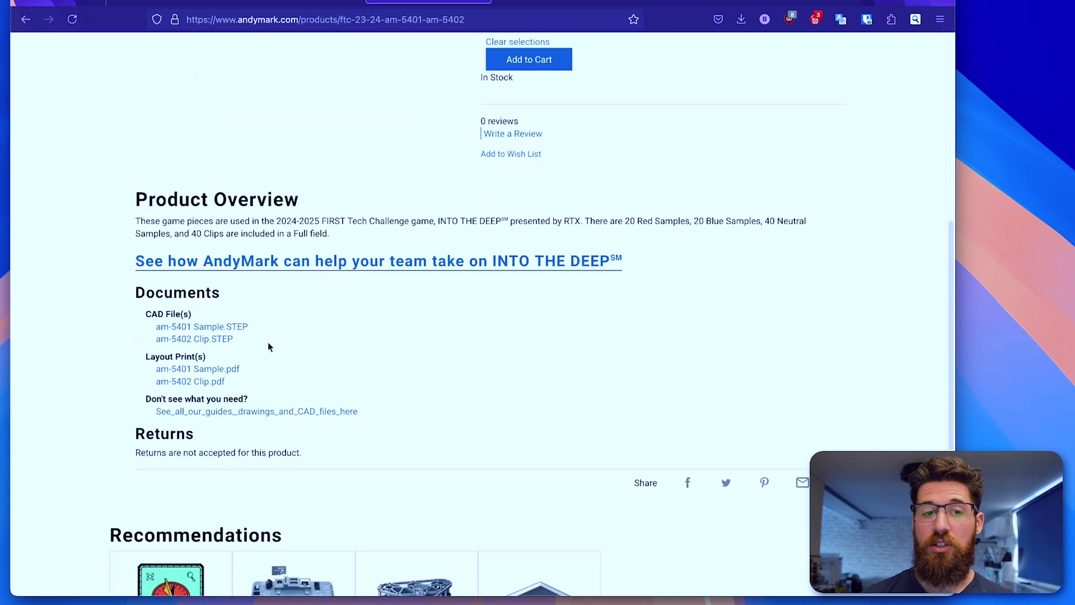
{"action": "left_click_drag", "start_coordinate": [268, 344], "coordinate": [146, 331]}
{"action": "left_click", "coordinate": [241, 334]}
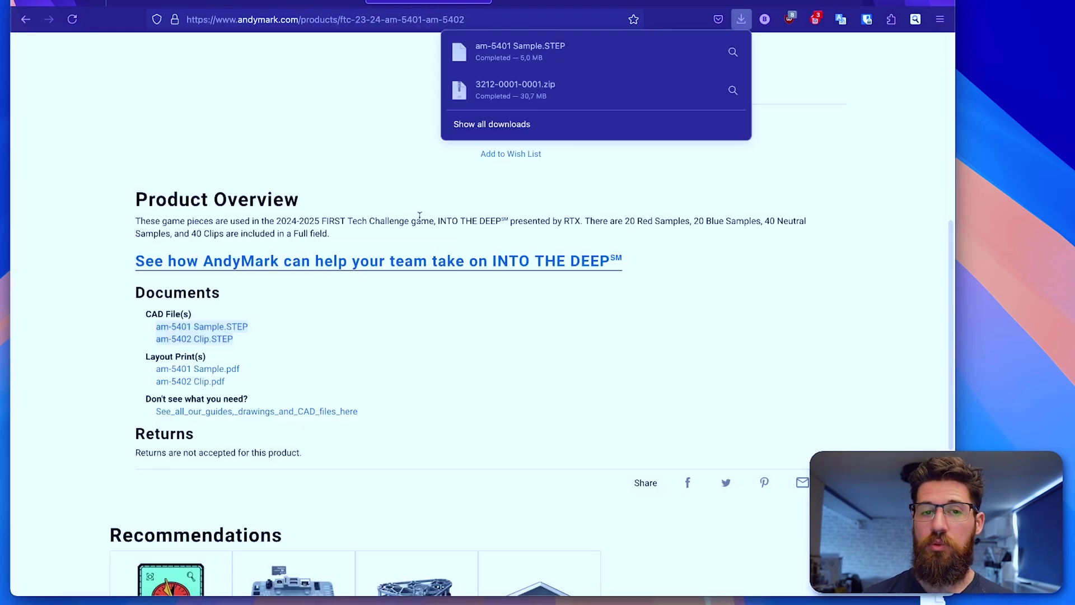
{"action": "left_click", "coordinate": [299, 2]}
{"action": "left_click", "coordinate": [436, 2]}
- Return to the AndyMark page and download am-5401 Sample.STEP again
{"action": "key", "text": "alt+Left"}
{"action": "key", "text": "alt+Right"}
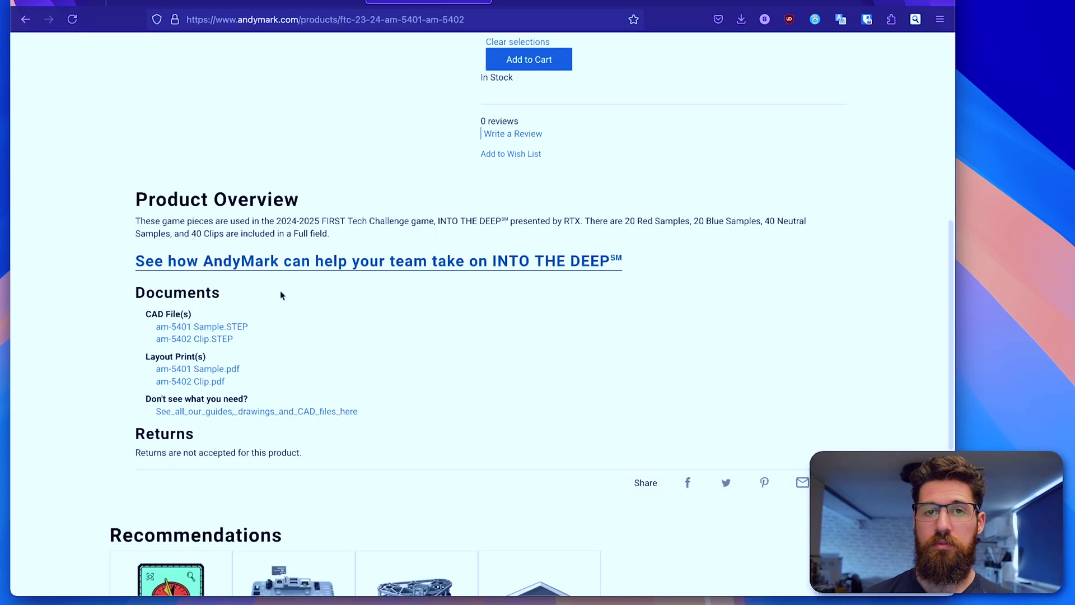
{"action": "left_click_drag", "start_coordinate": [252, 343], "coordinate": [125, 305]}
{"action": "left_click", "coordinate": [235, 331]}
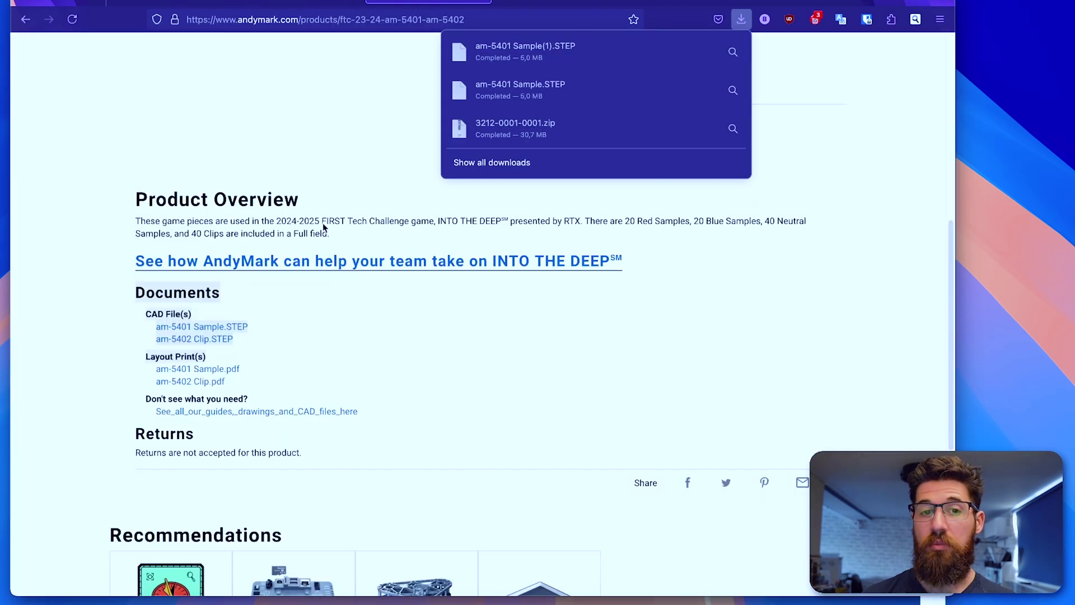
{"action": "left_click", "coordinate": [308, 351]}
{"action": "left_click_drag", "start_coordinate": [251, 344], "coordinate": [140, 319]}
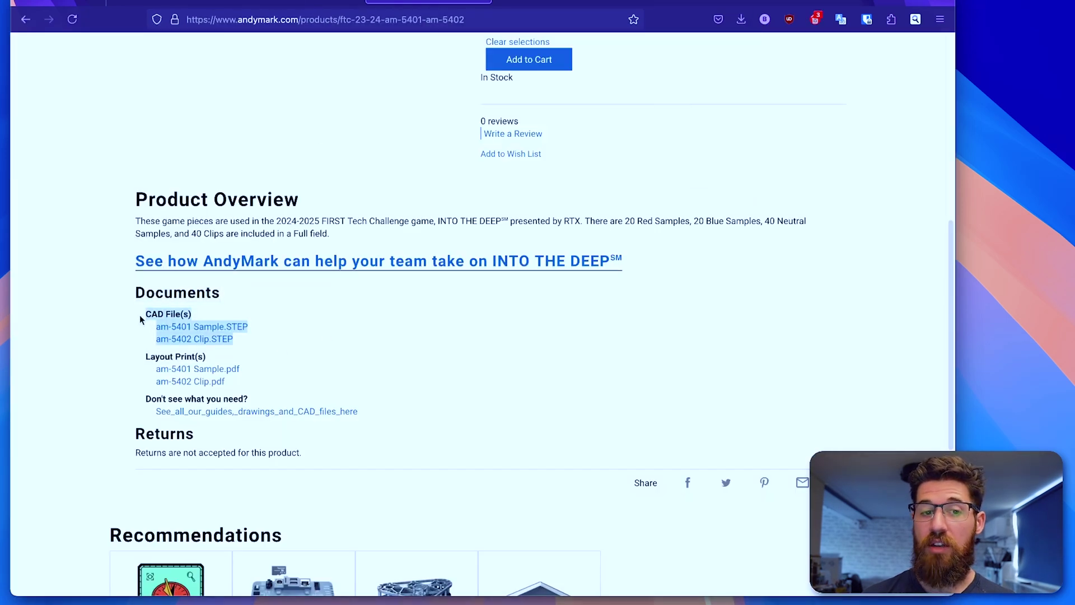
{"action": "left_click", "coordinate": [341, 354]}
- On VEX's Optical Sensor page, show the CAD Files and highlight the V5 Optical Sensor (276-7043) entry
{"action": "left_click", "coordinate": [557, 2]}
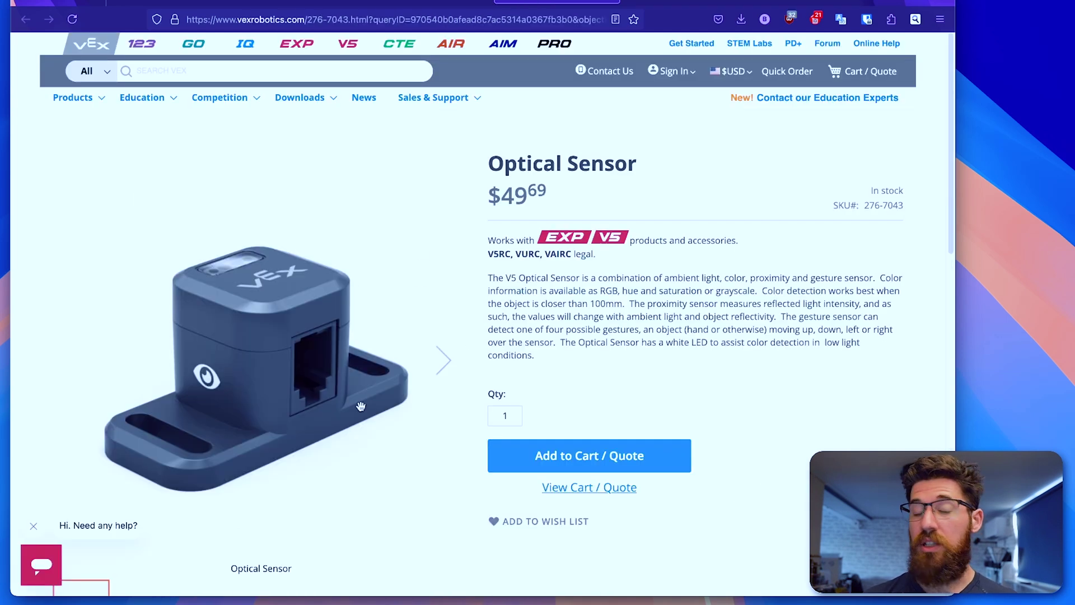
{"action": "scroll", "coordinate": [361, 407], "scroll_direction": "down", "scroll_amount": 3}
{"action": "scroll", "coordinate": [341, 312], "scroll_direction": "up", "scroll_amount": 1}
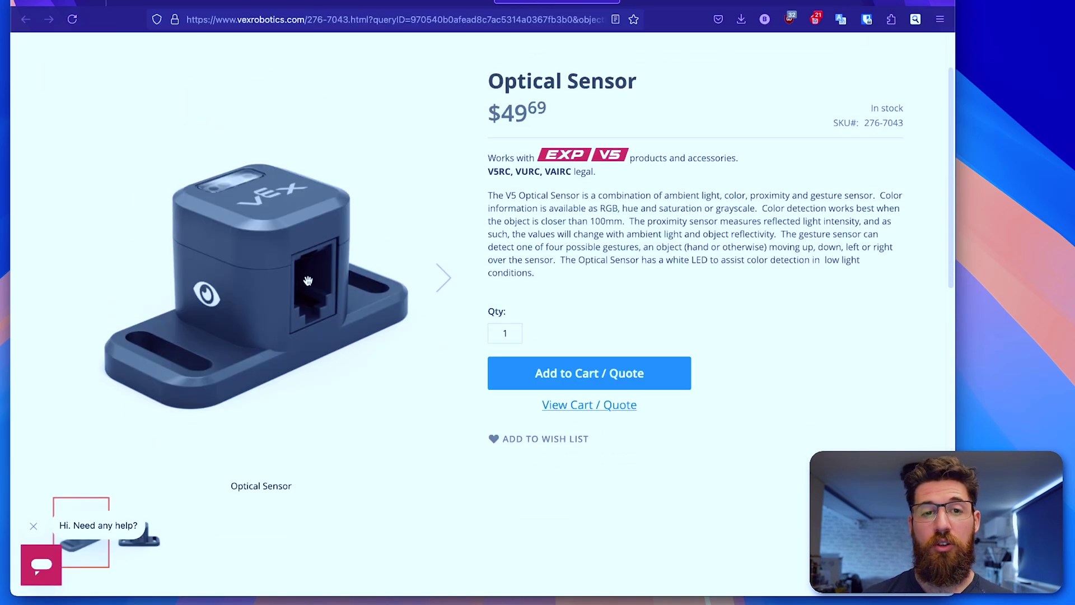
{"action": "scroll", "coordinate": [308, 280], "scroll_direction": "down", "scroll_amount": 6}
{"action": "left_click", "coordinate": [257, 266]}
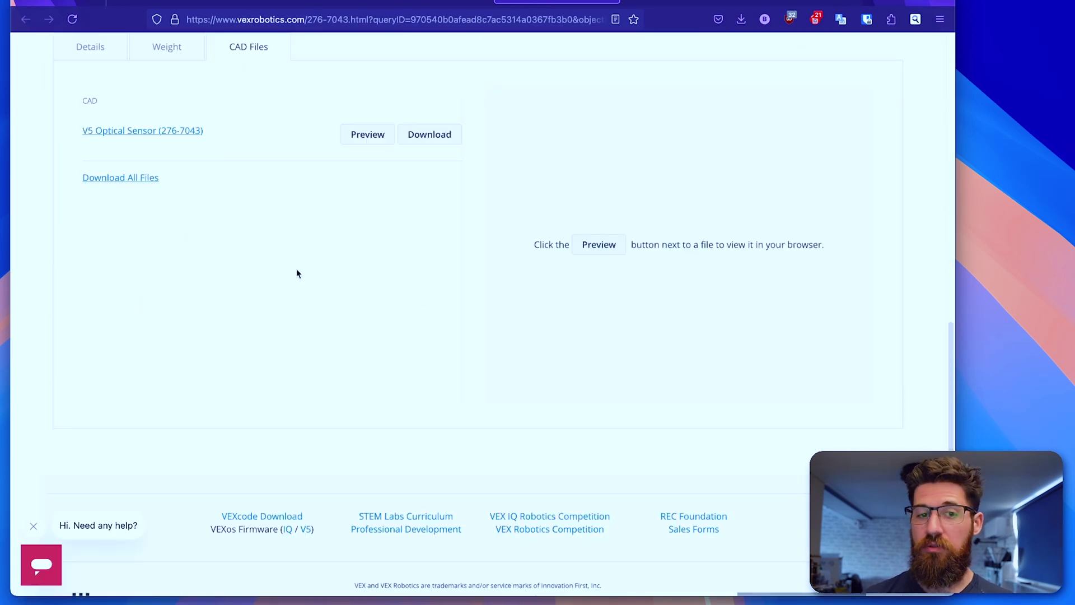
{"action": "scroll", "coordinate": [294, 261], "scroll_direction": "up", "scroll_amount": 3}
{"action": "left_click_drag", "start_coordinate": [206, 234], "coordinate": [61, 236]}
{"action": "scroll", "coordinate": [238, 249], "scroll_direction": "up", "scroll_amount": 2}
- Choose 3-D STEP no threads as the M4 x 0.7 mm screw's CAD format, then reopen the format list
{"action": "left_click", "coordinate": [422, 301]}
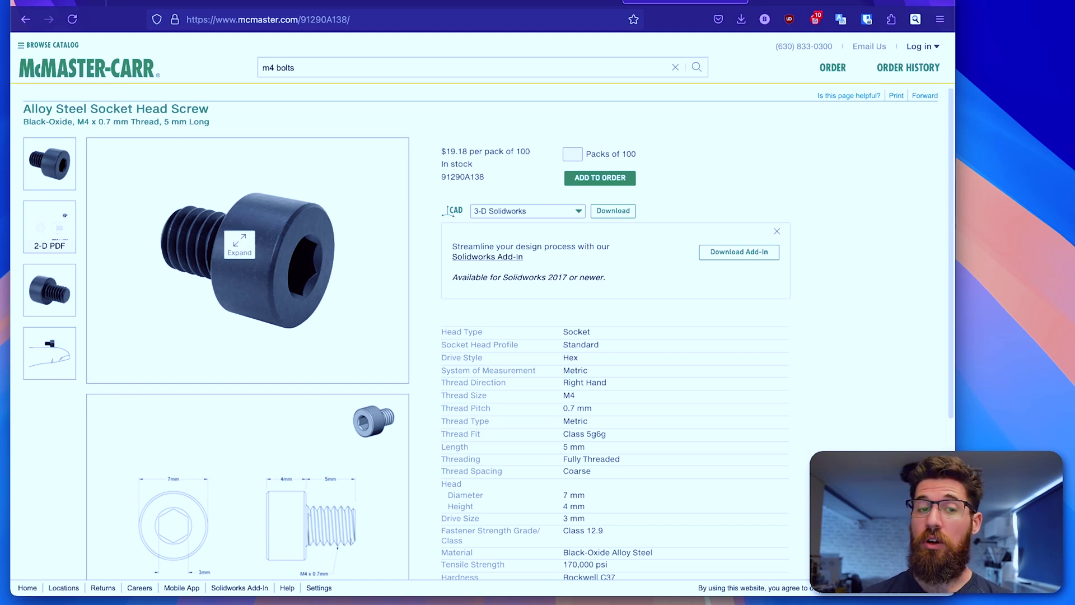
{"action": "left_click", "coordinate": [529, 213]}
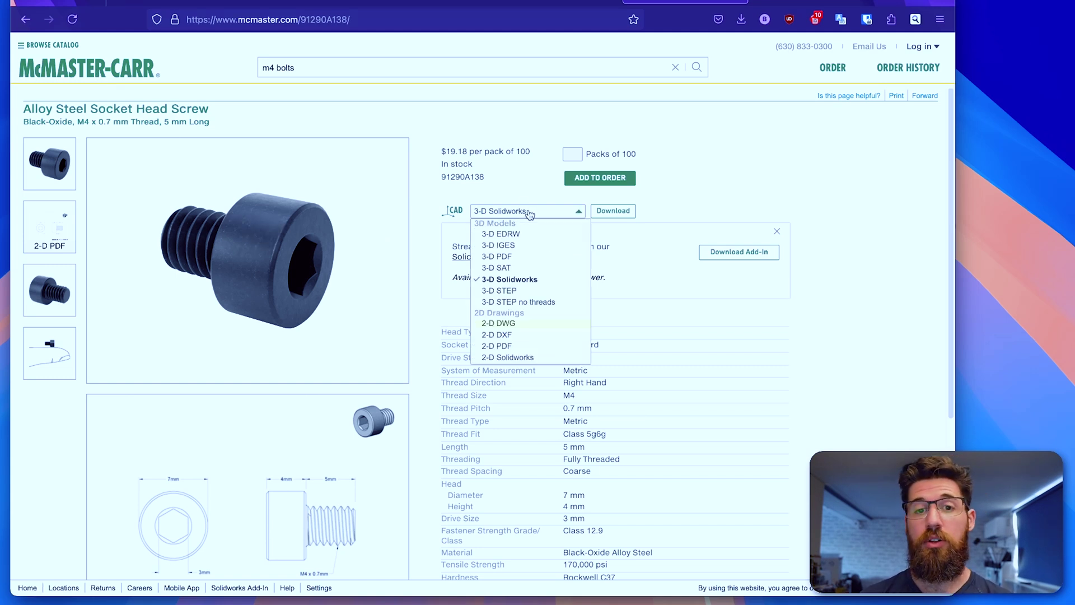
{"action": "left_click", "coordinate": [527, 301]}
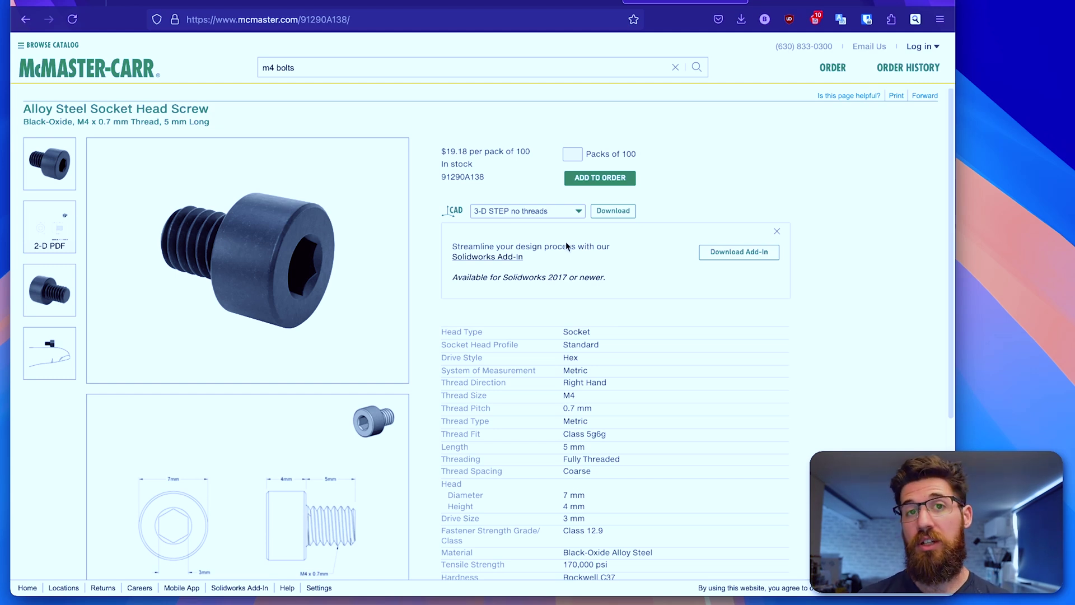
{"action": "left_click", "coordinate": [568, 211]}
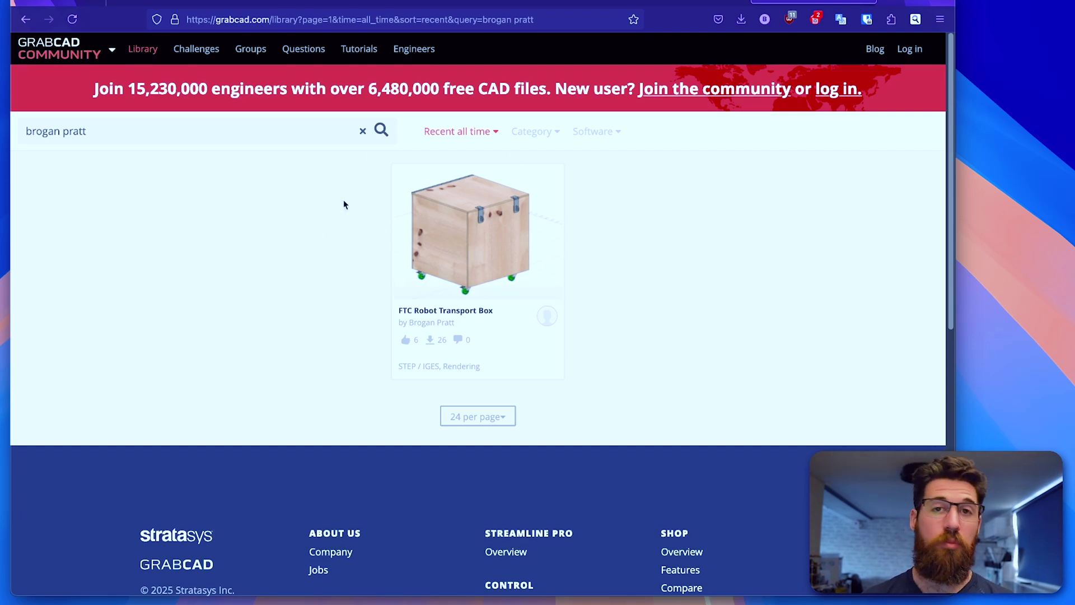
- Open the FTC Robot Transport Box model and review its four files, including the shipping box STEP
{"action": "left_click", "coordinate": [469, 300]}
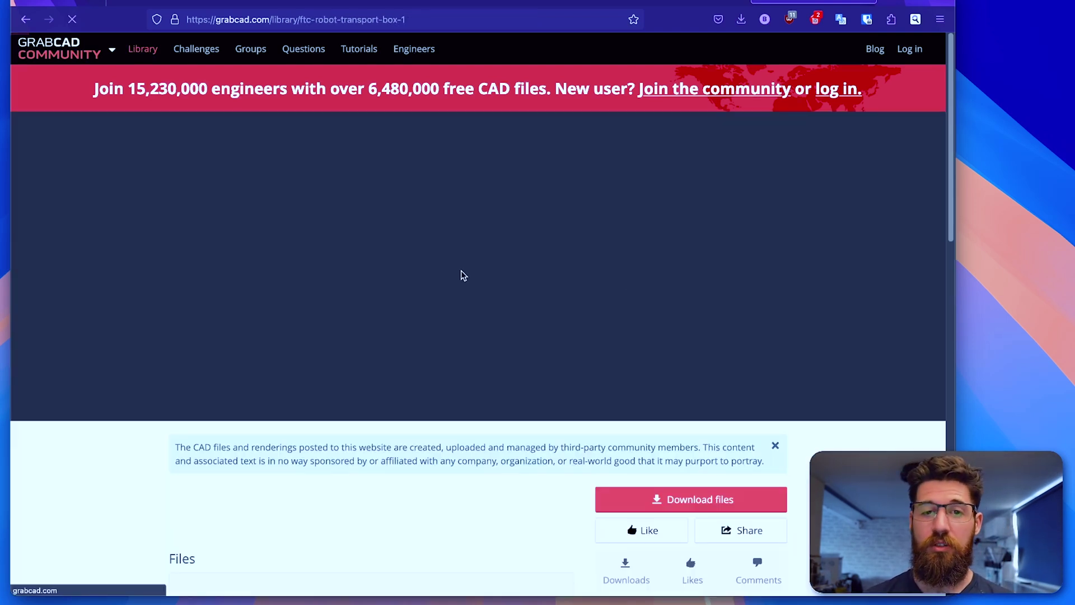
{"action": "scroll", "coordinate": [323, 348], "scroll_direction": "down", "scroll_amount": 2}
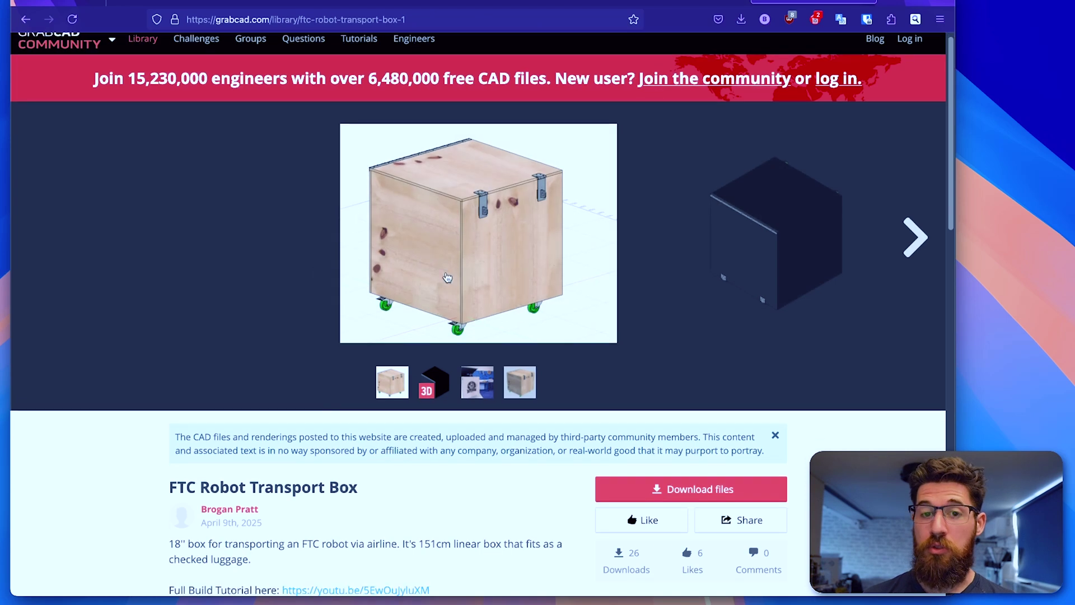
{"action": "scroll", "coordinate": [322, 347], "scroll_direction": "down", "scroll_amount": 6}
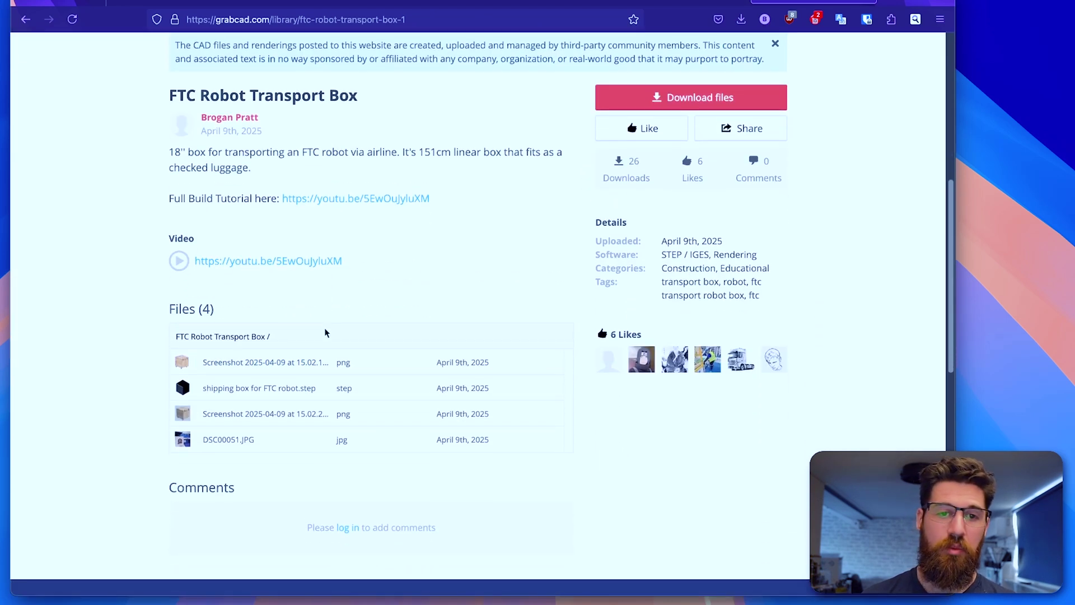
{"action": "scroll", "coordinate": [351, 377], "scroll_direction": "down", "scroll_amount": 1}
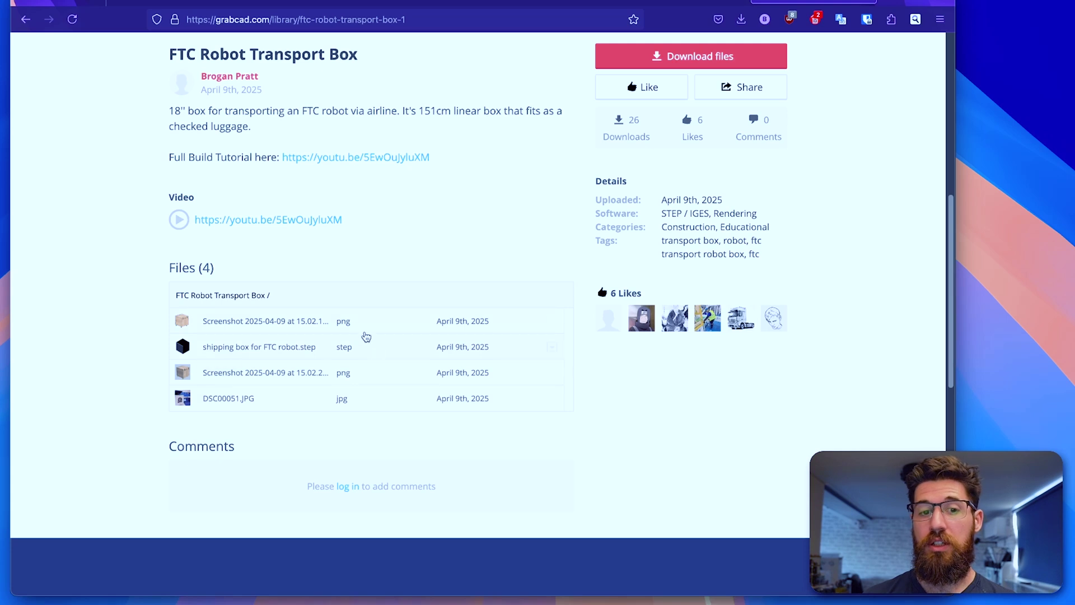
{"action": "scroll", "coordinate": [53, 263], "scroll_direction": "up", "scroll_amount": 8}
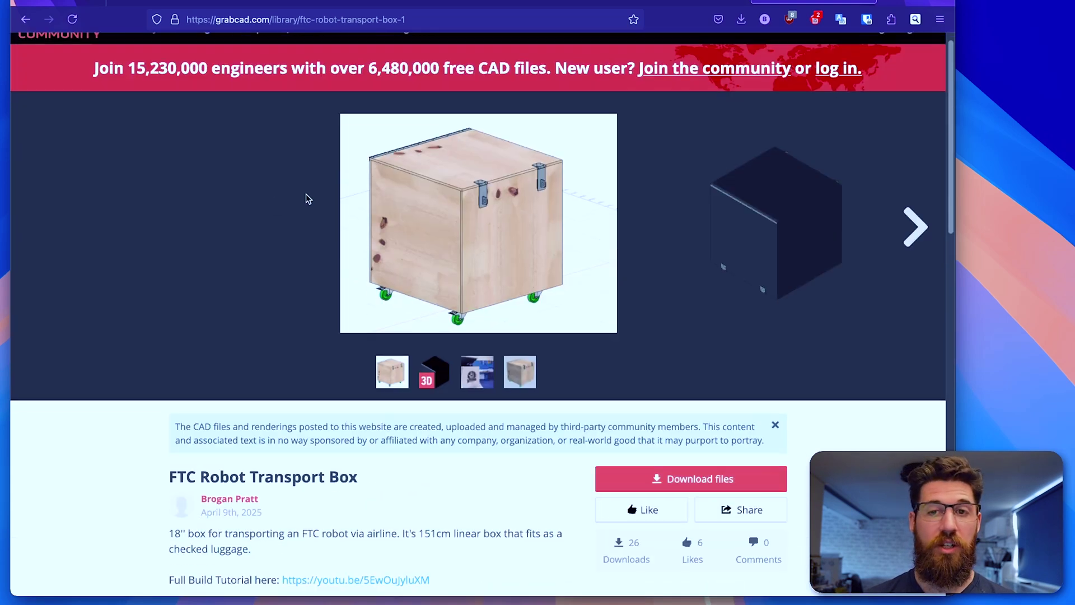
{"action": "scroll", "coordinate": [296, 248], "scroll_direction": "up", "scroll_amount": 1}
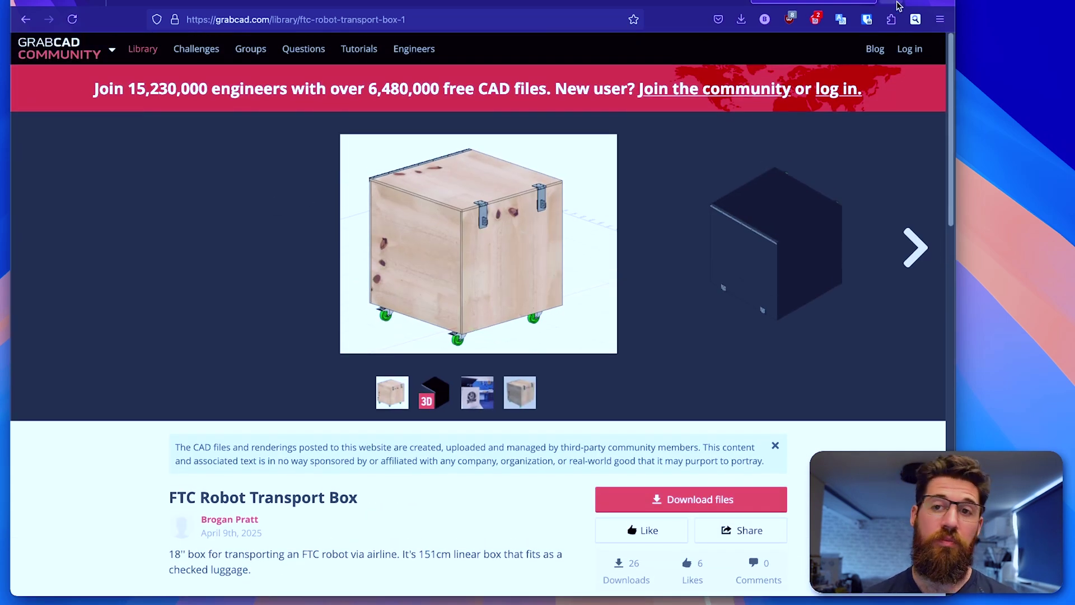
- In a new tab, go to Printables and search for 'misumi slides'
{"action": "key", "text": "ctrl+t"}
{"action": "type", "text": "printables.com"}
{"action": "key", "text": "Return"}
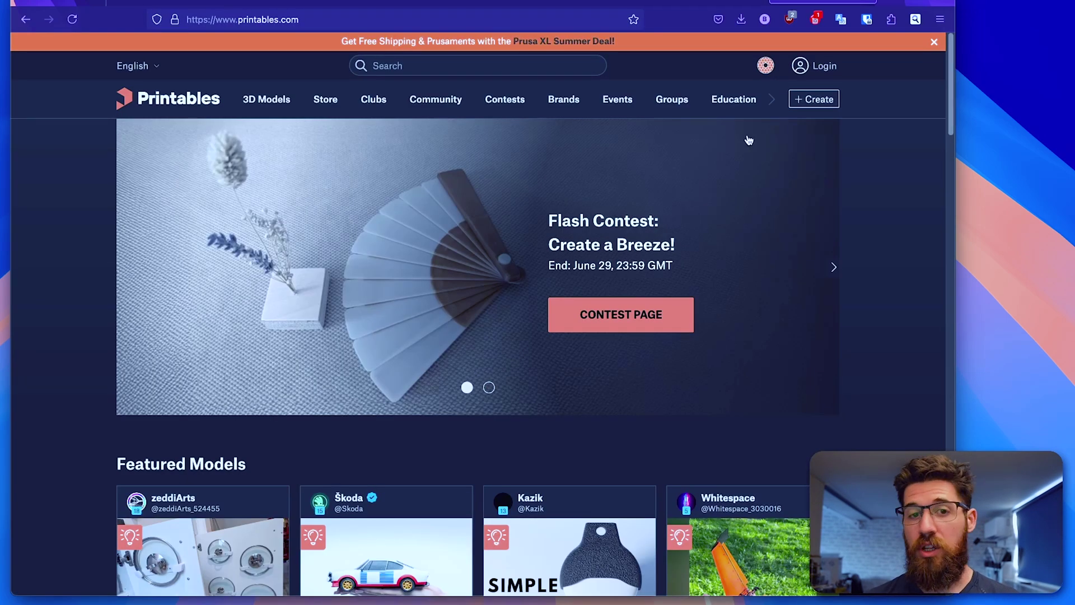
{"action": "left_click", "coordinate": [492, 65]}
{"action": "type", "text": "misumi slides"}
{"action": "key", "text": "Return"}
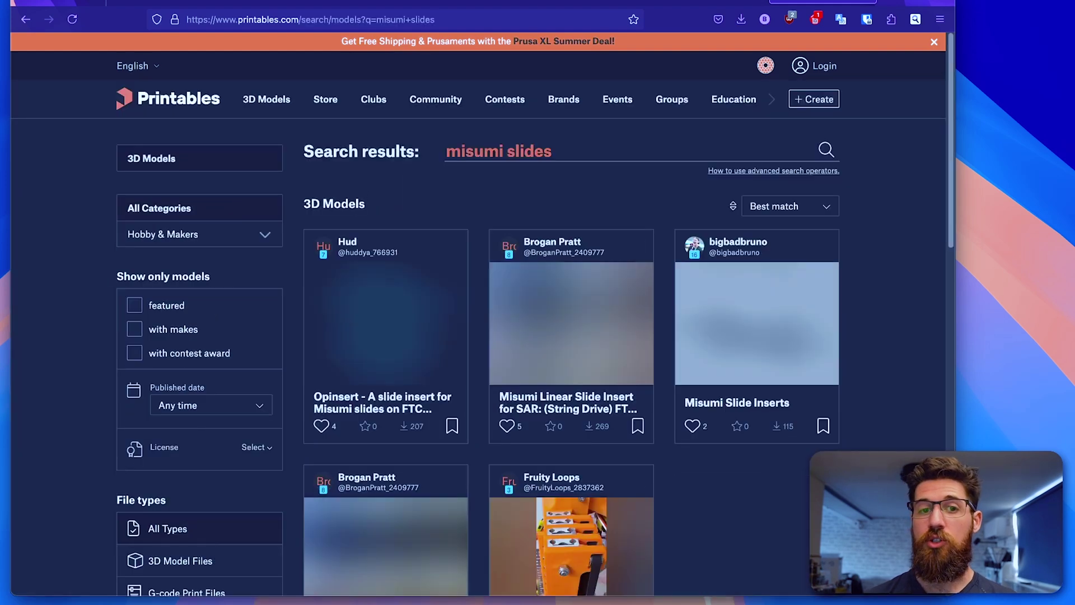
- Open the Misumi Linear Slide Insert for SAR model and highlight Linear Slide - Double String.step in its files
{"action": "left_click", "coordinate": [553, 308]}
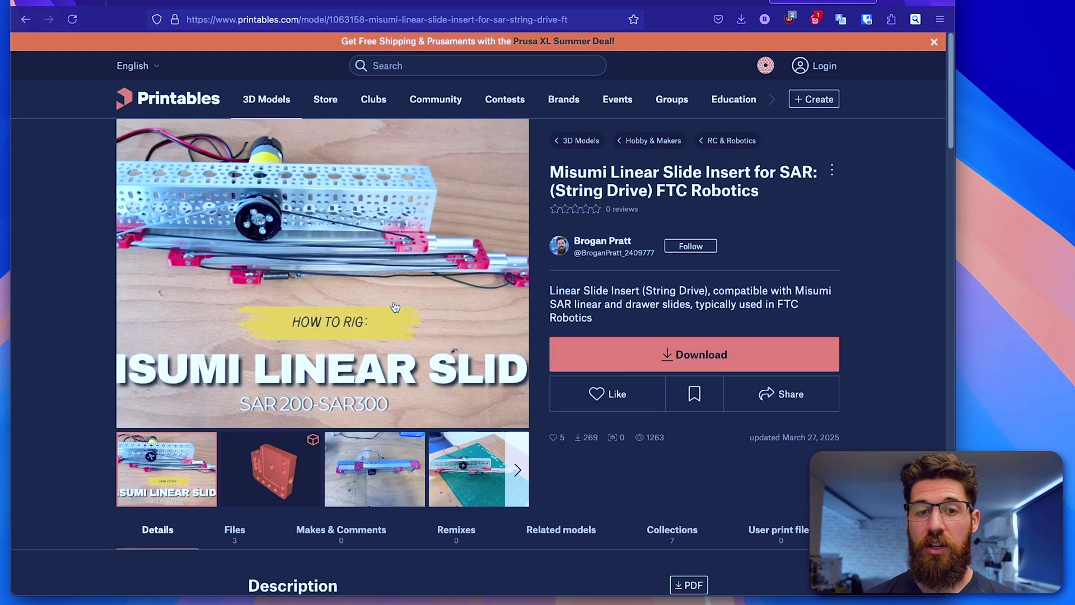
{"action": "scroll", "coordinate": [250, 240], "scroll_direction": "down", "scroll_amount": 5}
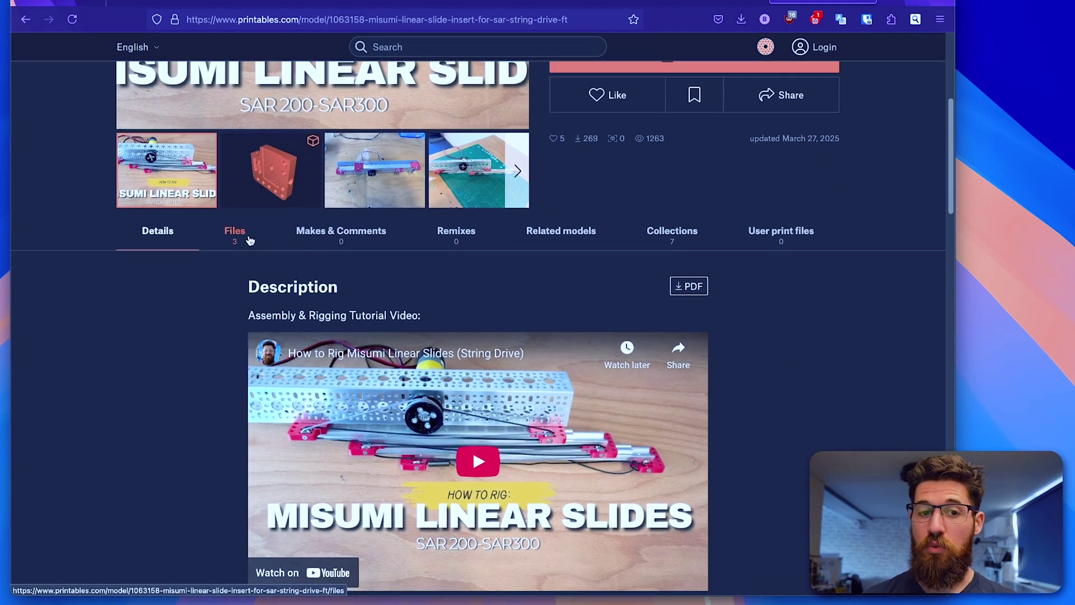
{"action": "left_click", "coordinate": [235, 232]}
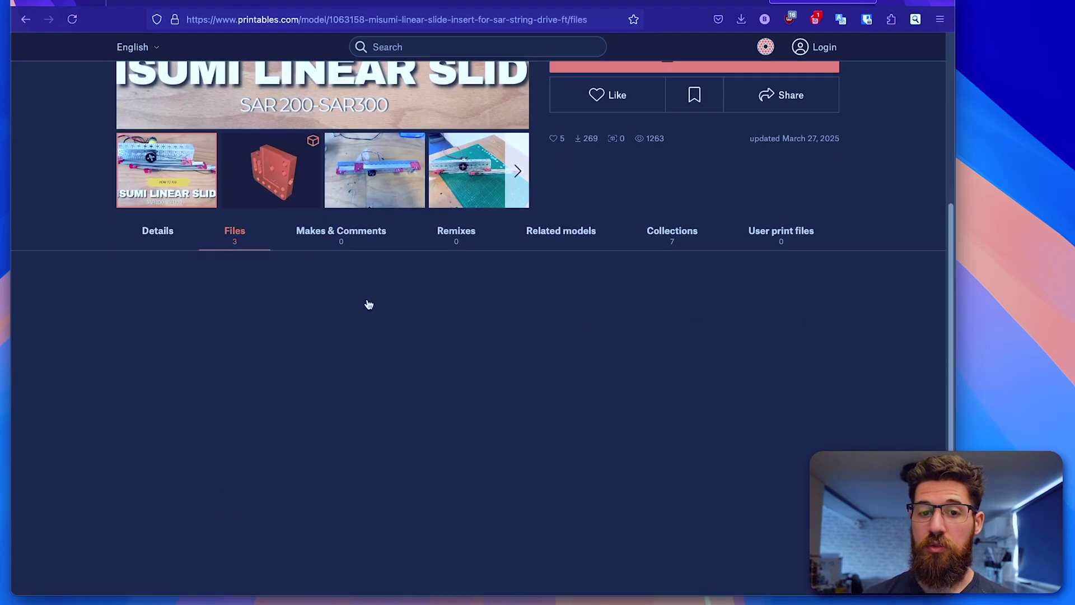
{"action": "left_click_drag", "start_coordinate": [499, 258], "coordinate": [300, 252]}
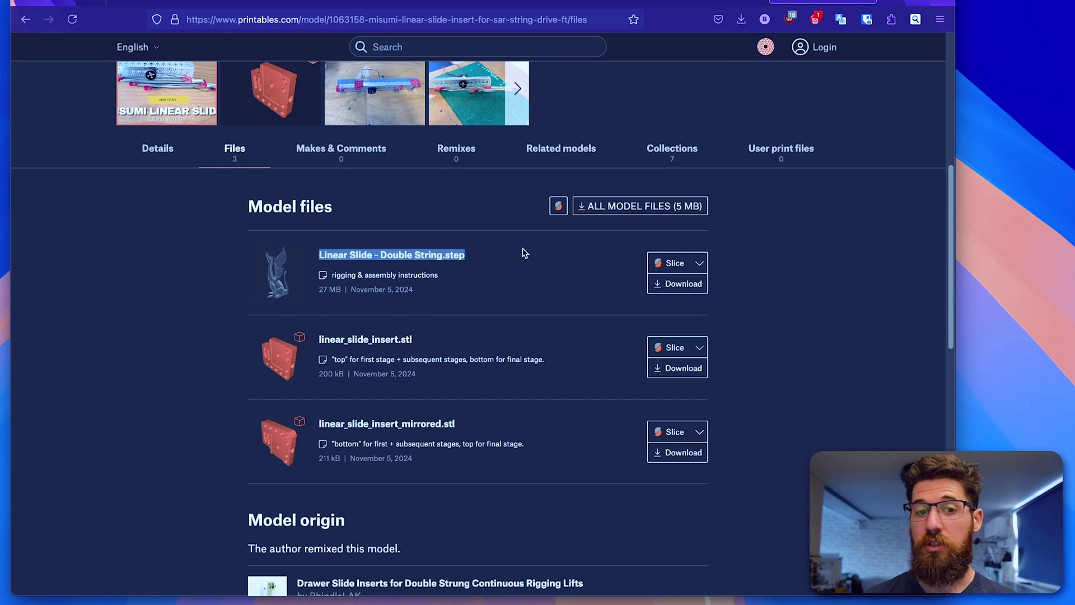
{"action": "left_click", "coordinate": [178, 291]}
{"action": "scroll", "coordinate": [161, 317], "scroll_direction": "up", "scroll_amount": 7}
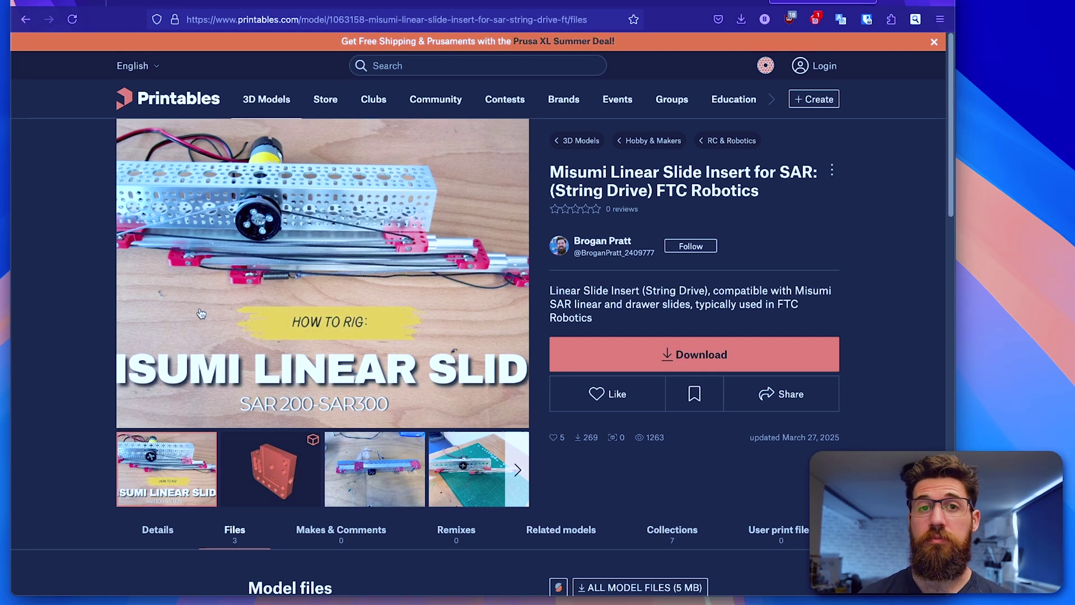
- Return to Fusion 360 and show the project's Kits files in the Data Panel
{"action": "key", "text": "super+Tab"}
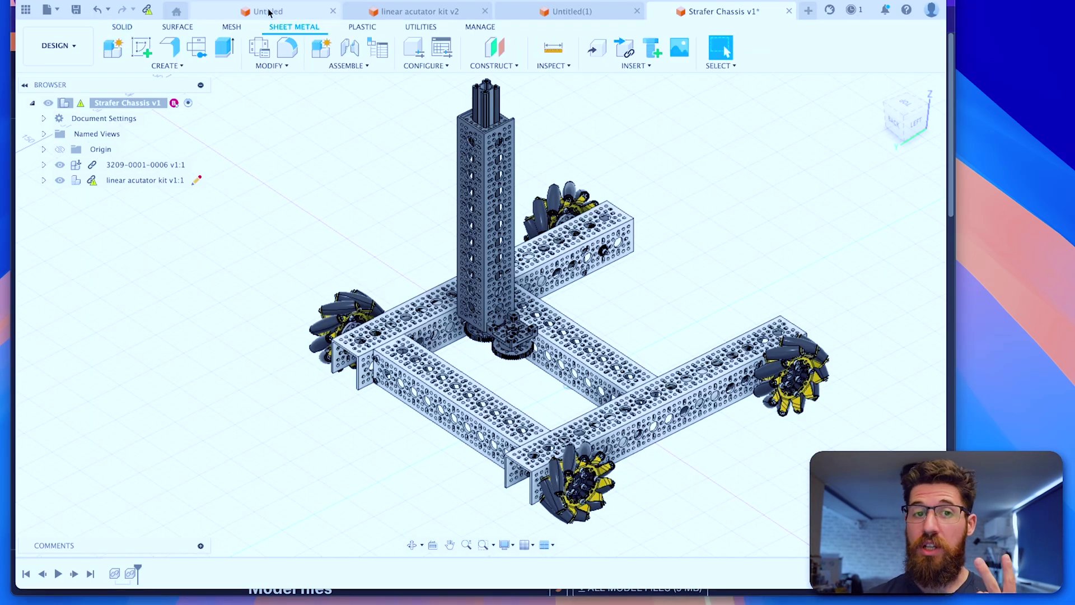
{"action": "left_click", "coordinate": [272, 12]}
{"action": "left_click", "coordinate": [26, 9]}
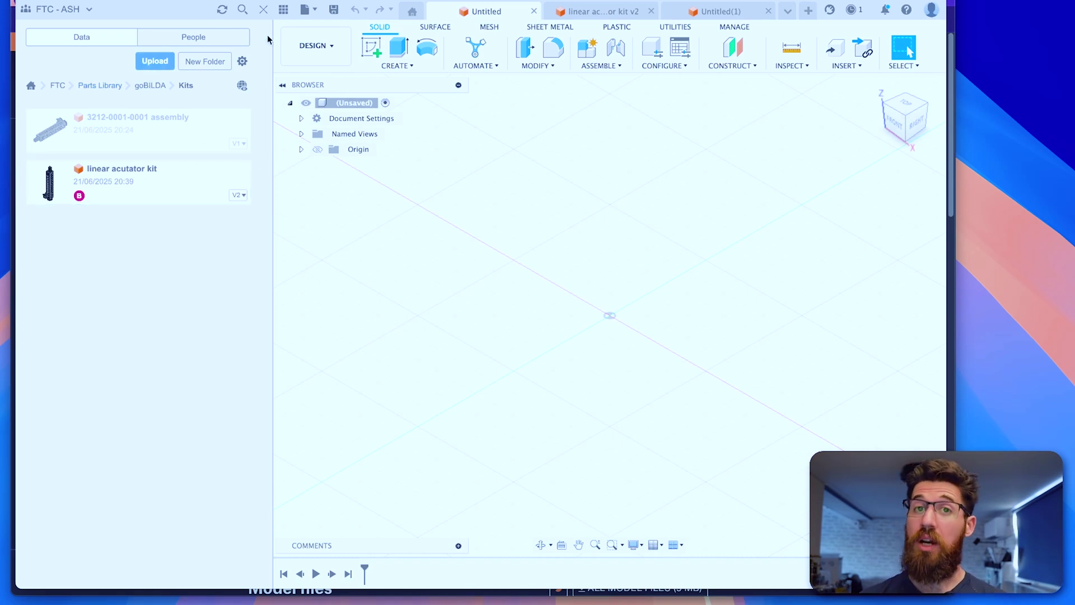
{"action": "left_click", "coordinate": [307, 9]}
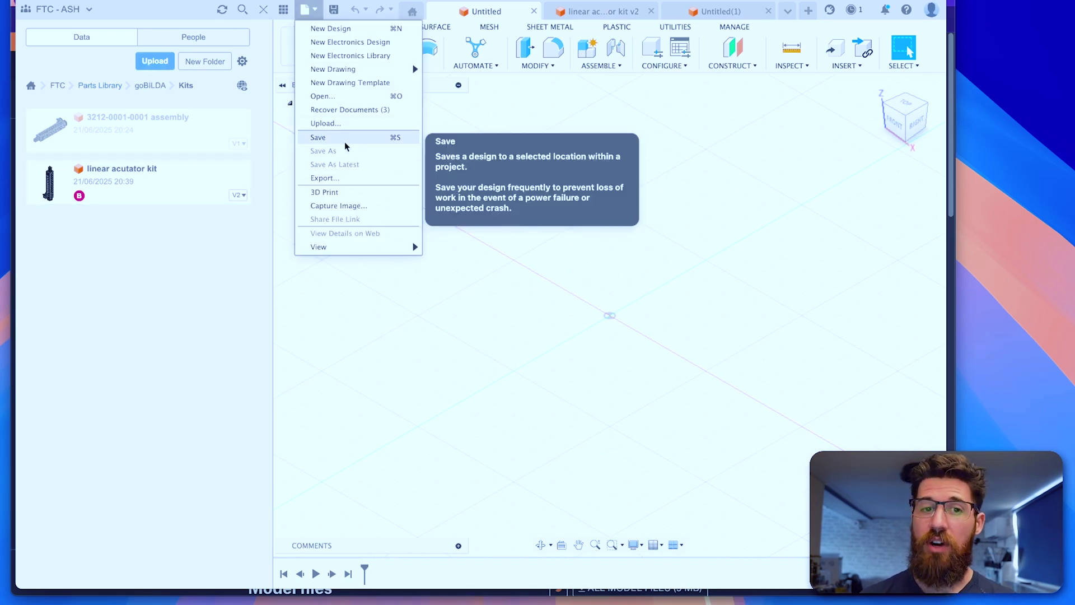
{"action": "left_click", "coordinate": [460, 306]}
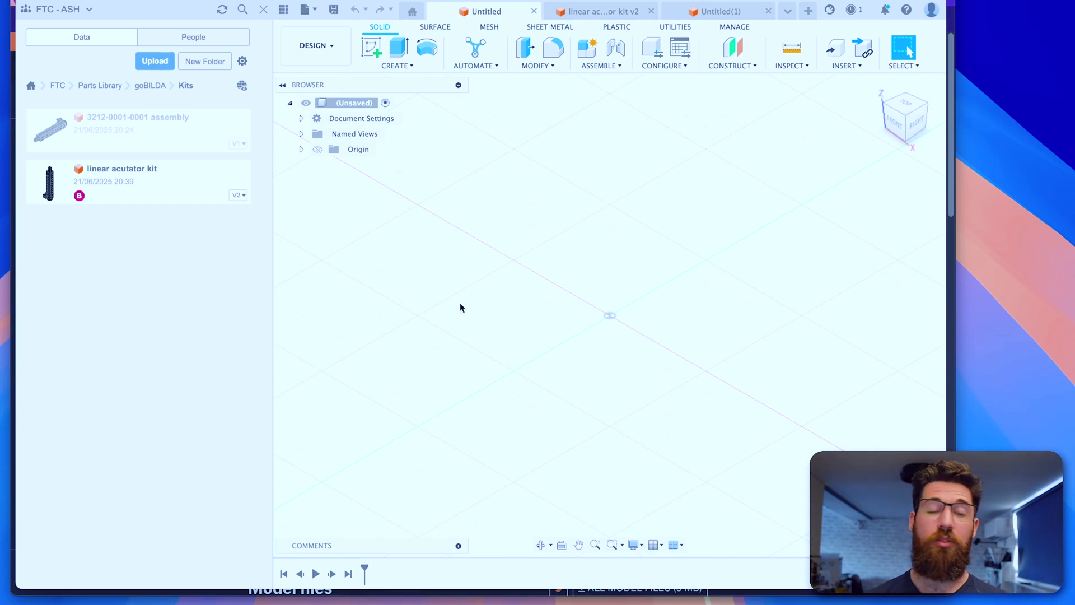
- Switch to the linear acutator kit v2 design, orbit the actuator column, and open Appearance
{"action": "left_click", "coordinate": [614, 3]}
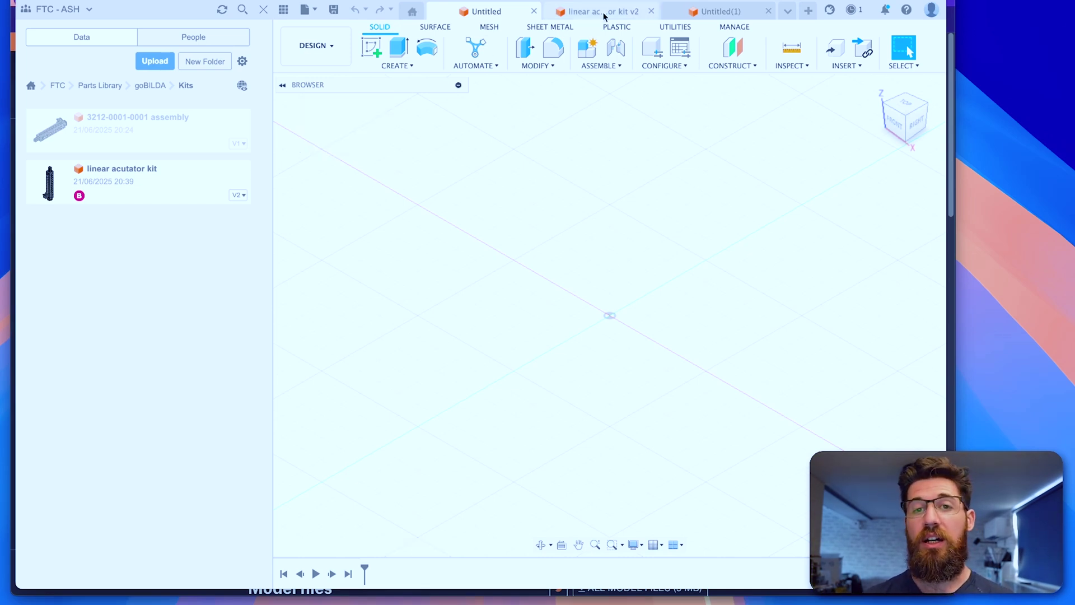
{"action": "left_click", "coordinate": [380, 179]}
{"action": "left_click", "coordinate": [370, 196]}
{"action": "scroll", "coordinate": [563, 330], "scroll_direction": "down", "scroll_amount": 5}
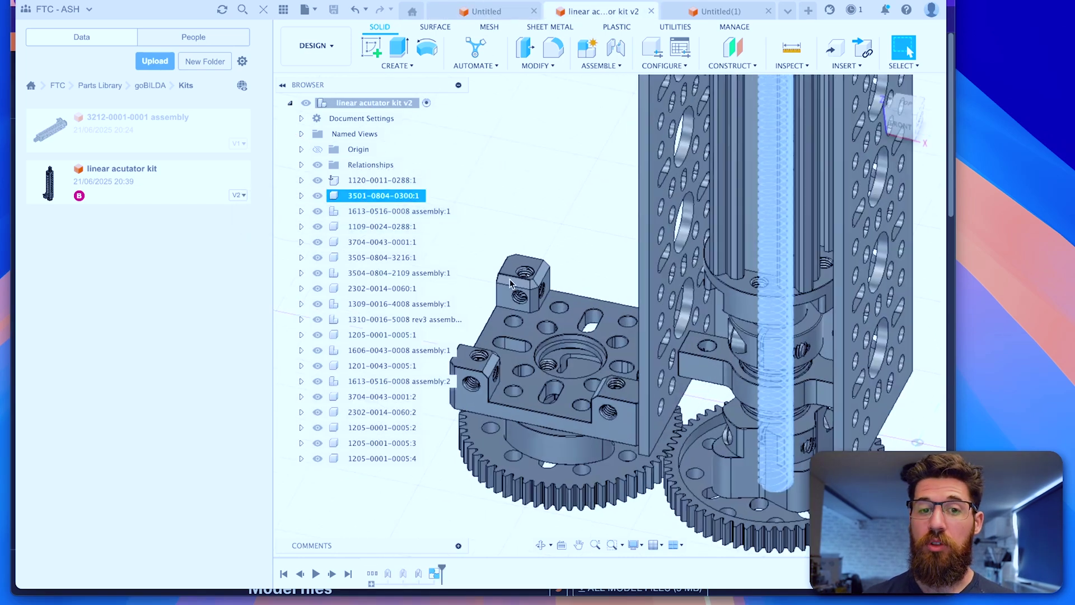
{"action": "middle_click_drag", "start_coordinate": [584, 315], "coordinate": [536, 315], "text": "shift"}
{"action": "left_click", "coordinate": [477, 312]}
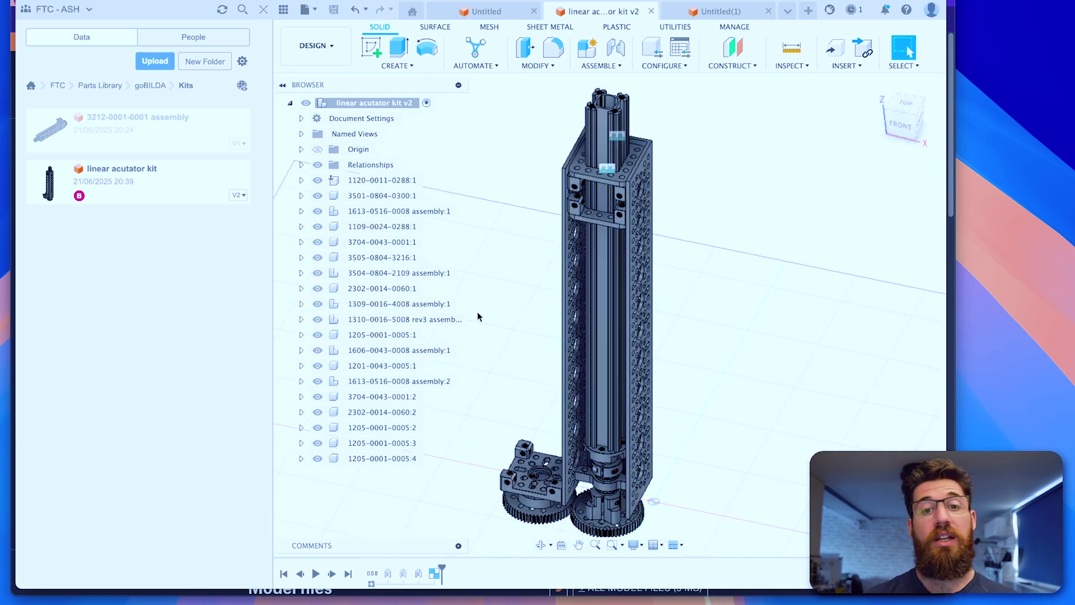
{"action": "key", "text": "a"}
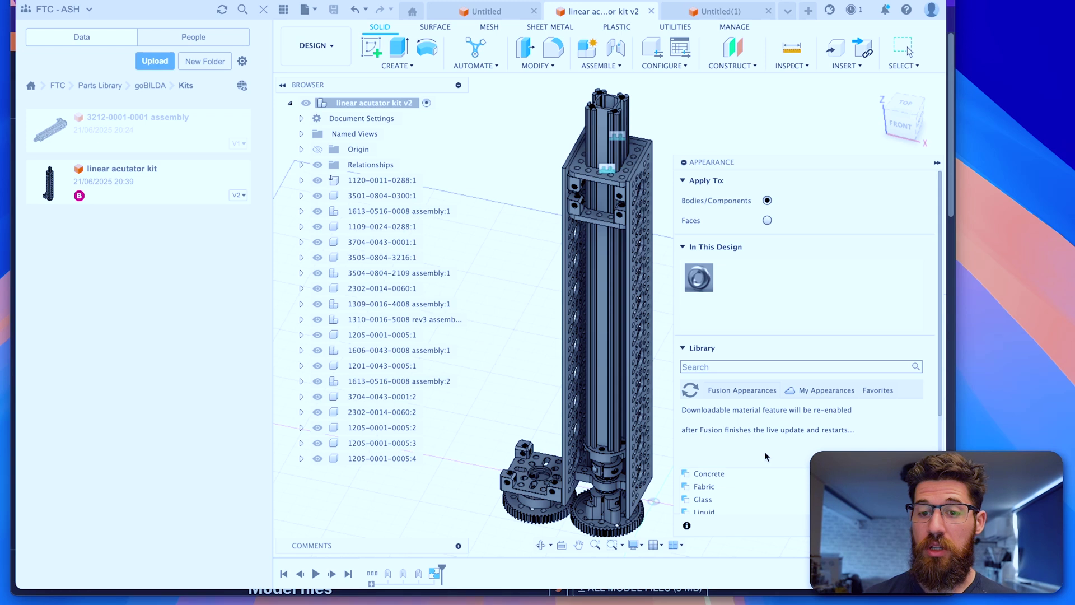
- Search the appearance library for 'alum' and apply Aluminum - Satin to the actuator model
{"action": "left_click", "coordinate": [738, 367]}
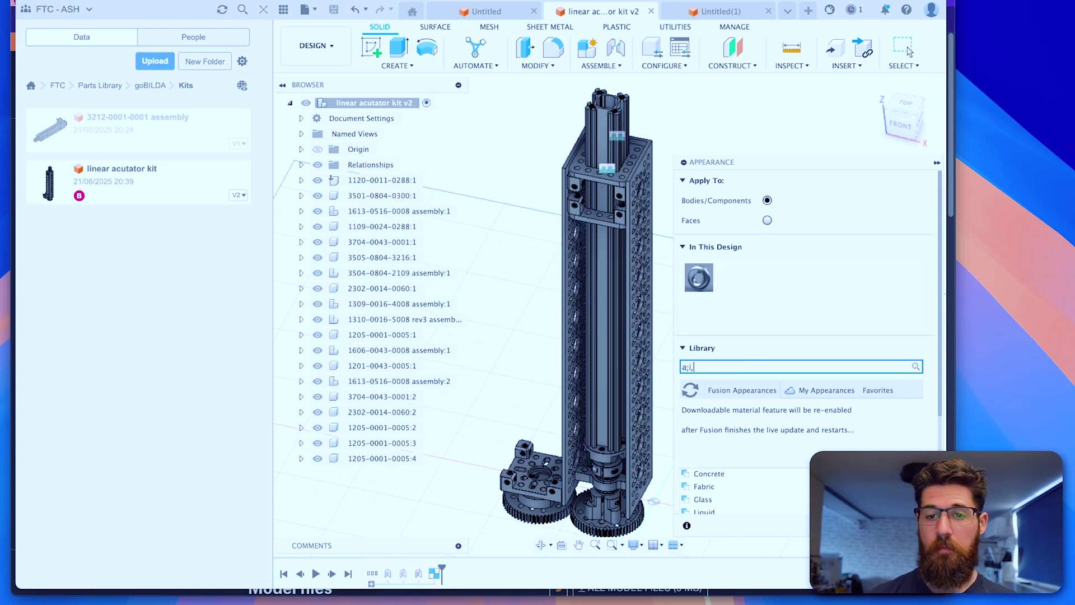
{"action": "scroll", "coordinate": [575, 268], "scroll_direction": "up", "scroll_amount": 3}
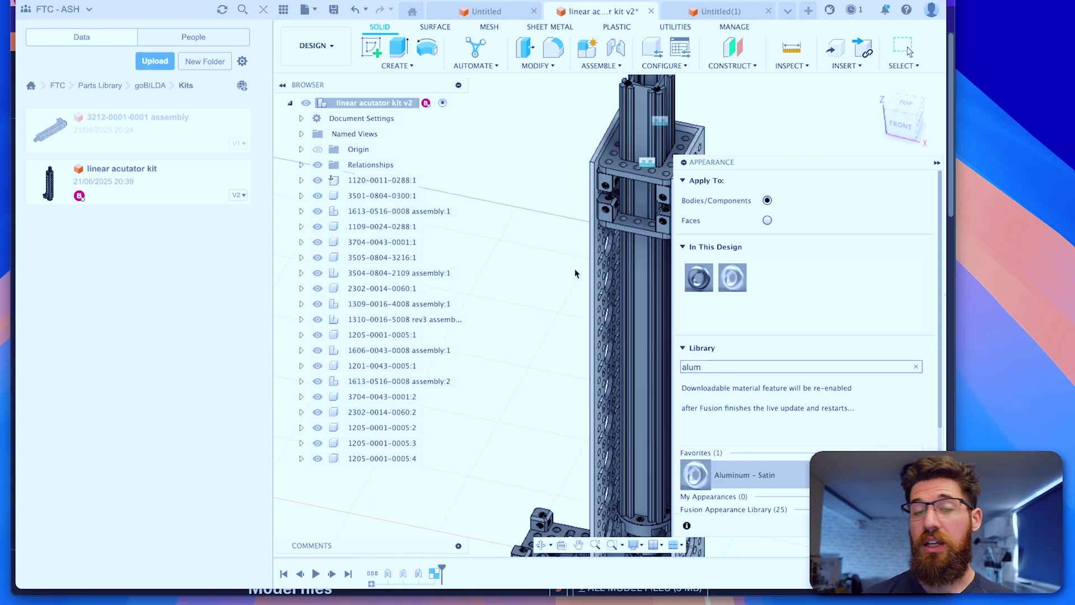
{"action": "left_click_drag", "start_coordinate": [695, 475], "coordinate": [546, 252]}
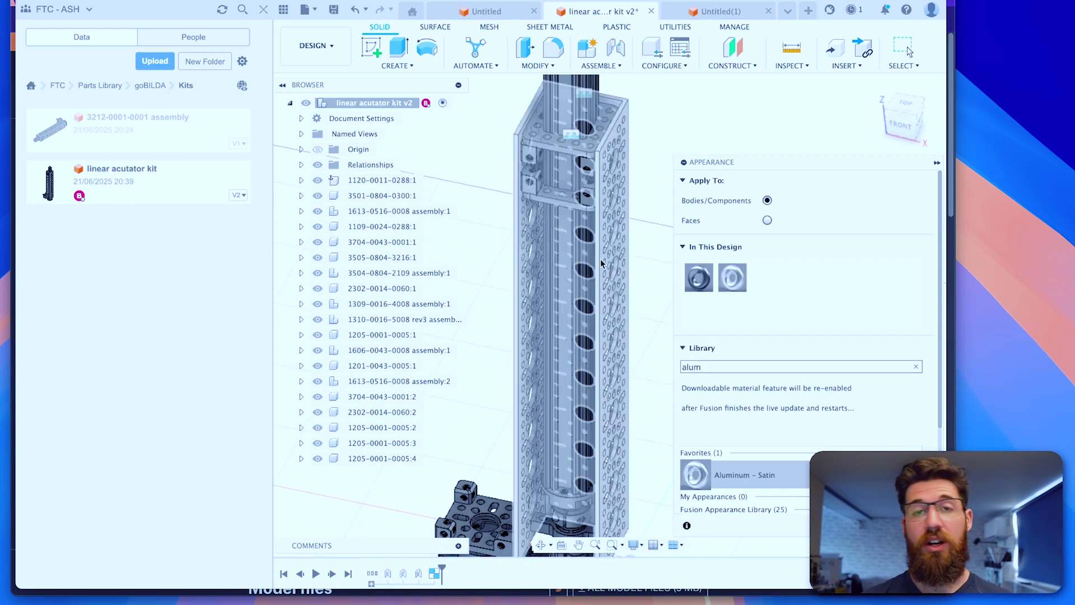
- Close the Data Panel and the Appearance settings, leaving only the actuator column
{"action": "left_click", "coordinate": [265, 10]}
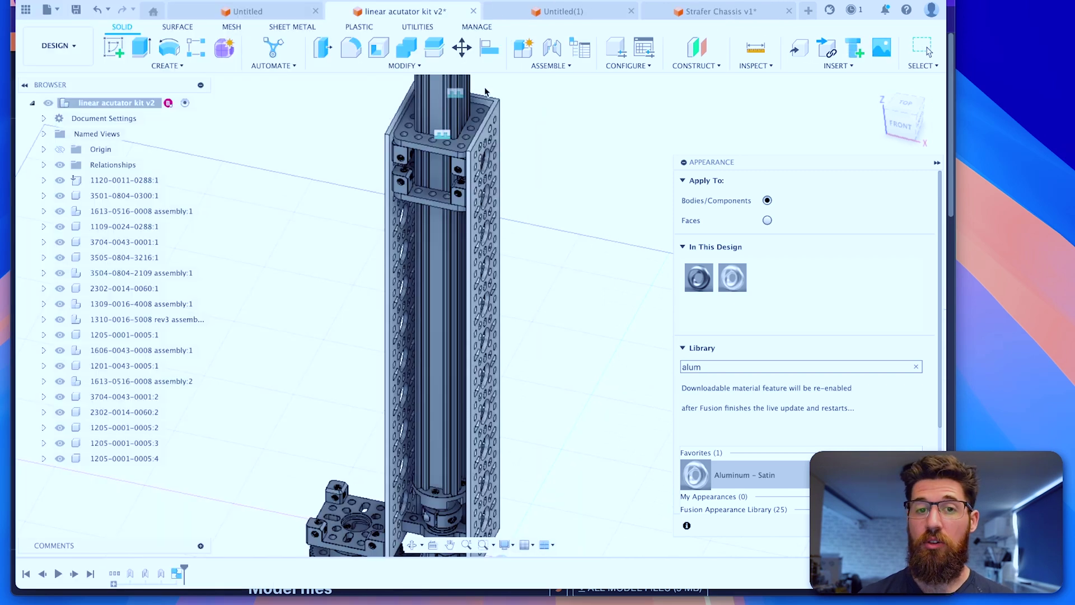
{"action": "left_click", "coordinate": [541, 66]}
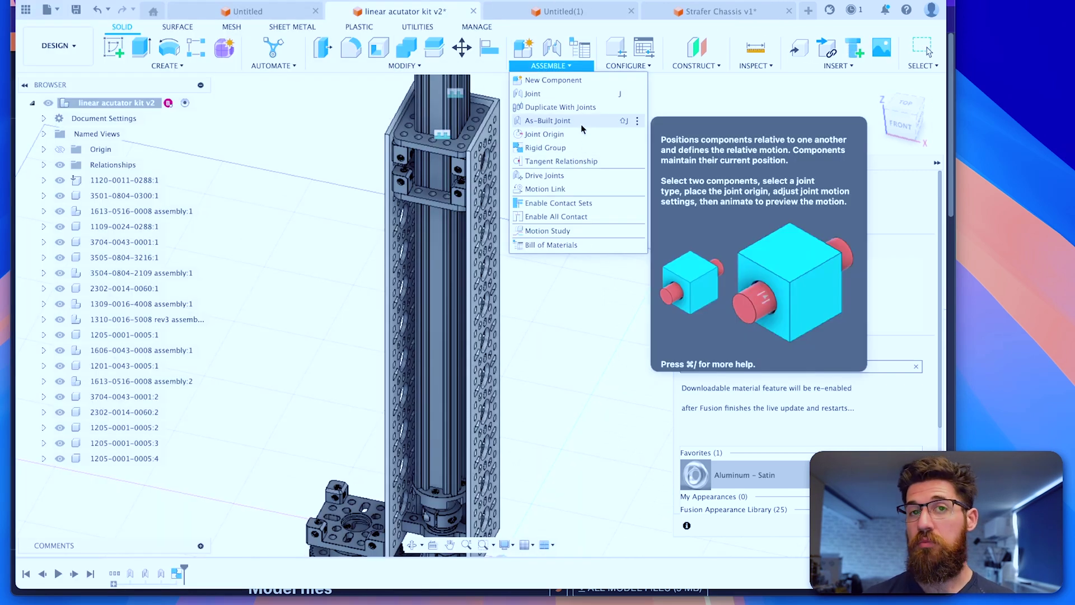
{"action": "left_click", "coordinate": [525, 303]}
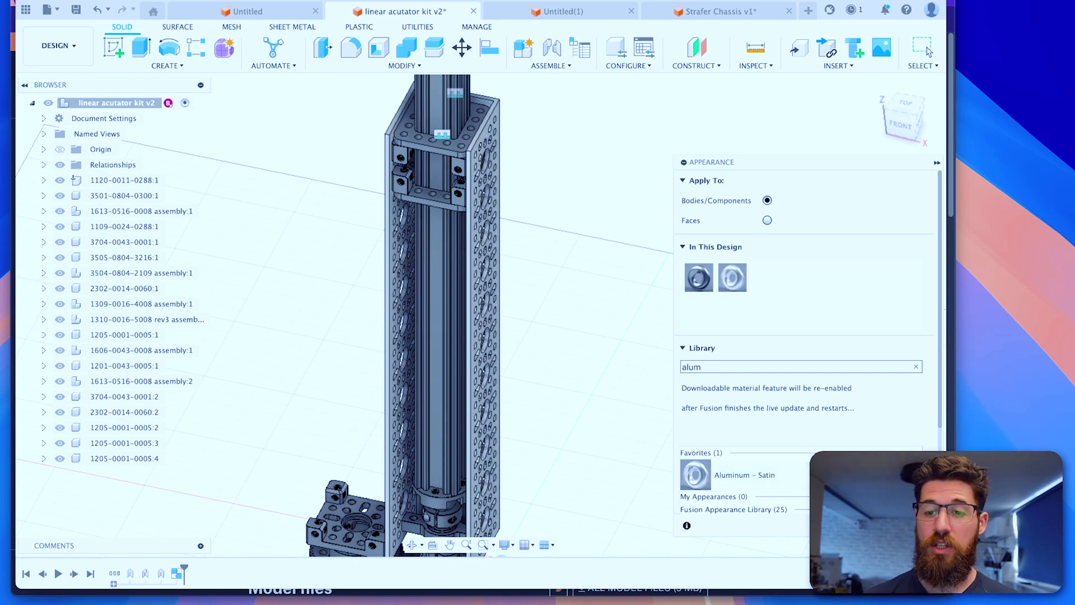
{"action": "key", "text": "Escape"}
{"action": "scroll", "coordinate": [600, 327], "scroll_direction": "down", "scroll_amount": 5}
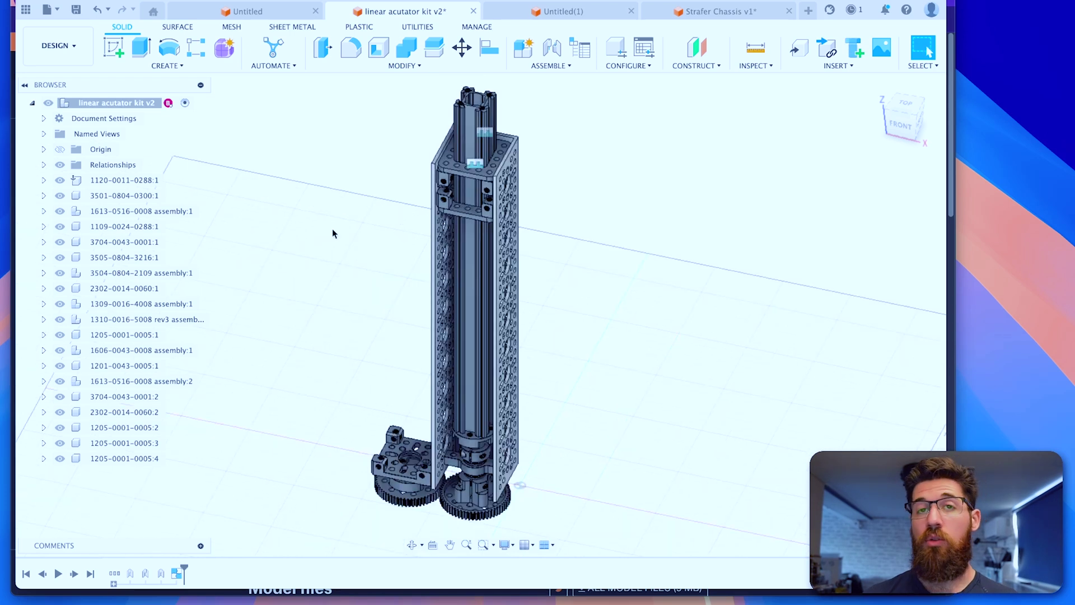
- Make the root component linear acutator kit v2 a single Rigid Group
{"action": "left_click", "coordinate": [133, 104]}
{"action": "right_click", "coordinate": [139, 103]}
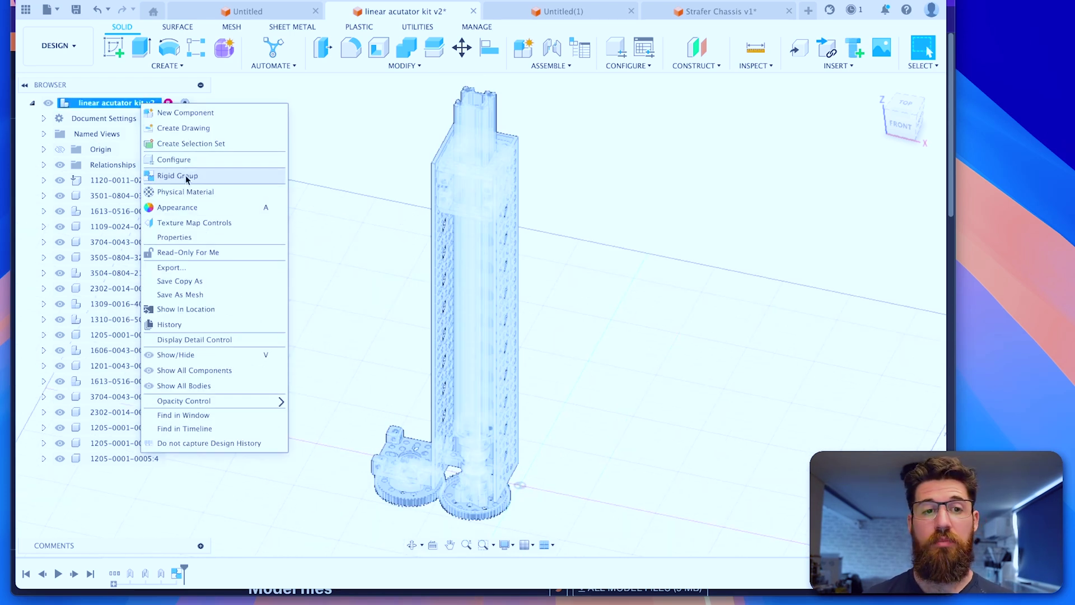
{"action": "left_click", "coordinate": [383, 178]}
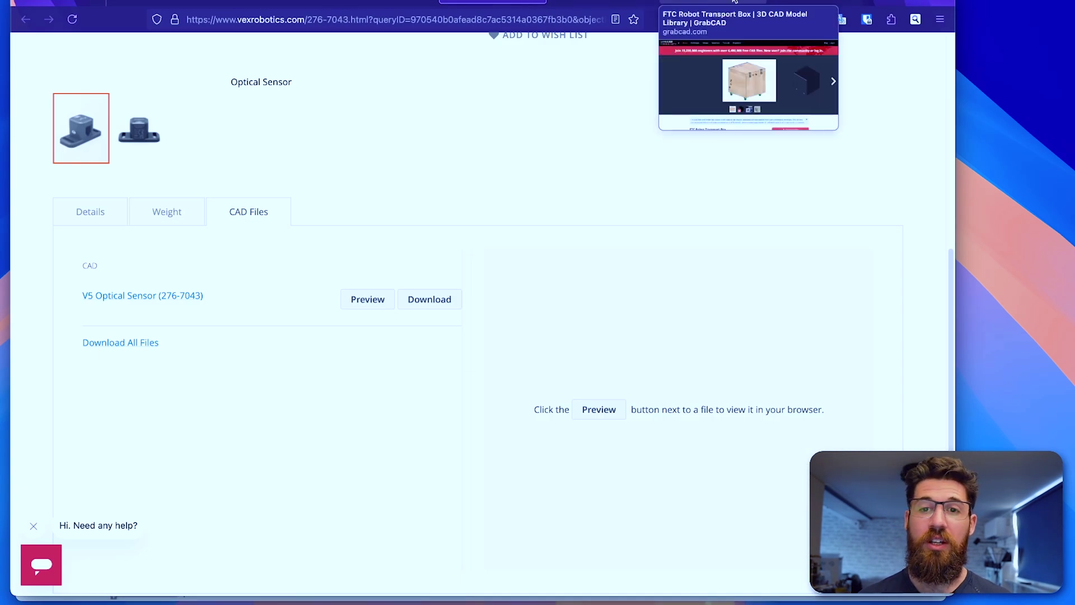
- Switch the browser to goBILDA's linear actuator kit page showing its STEP File download
{"action": "left_click", "coordinate": [709, 1]}
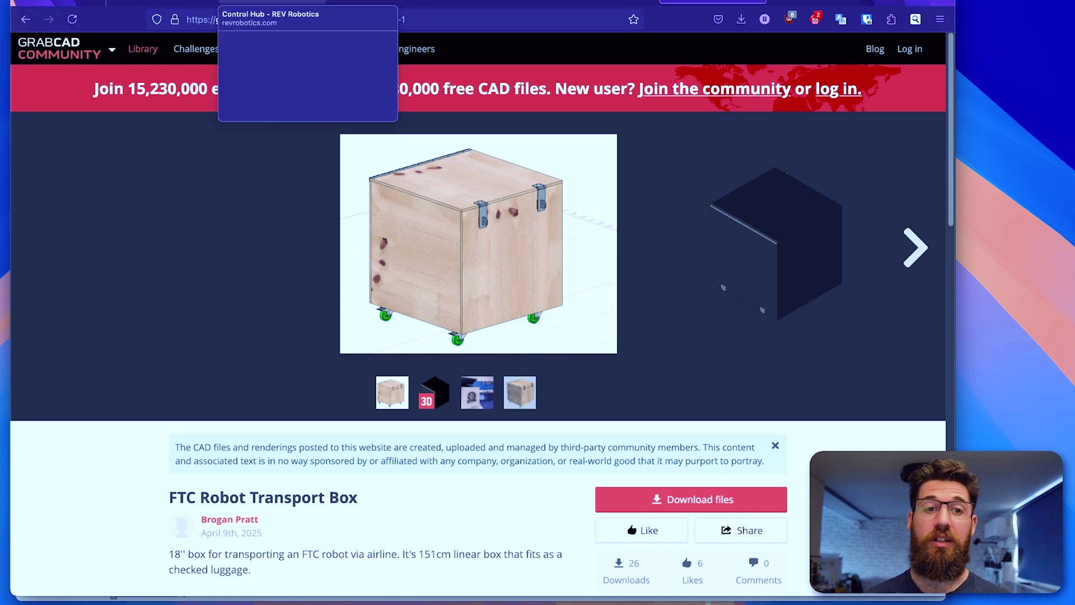
{"action": "left_click", "coordinate": [163, 2]}
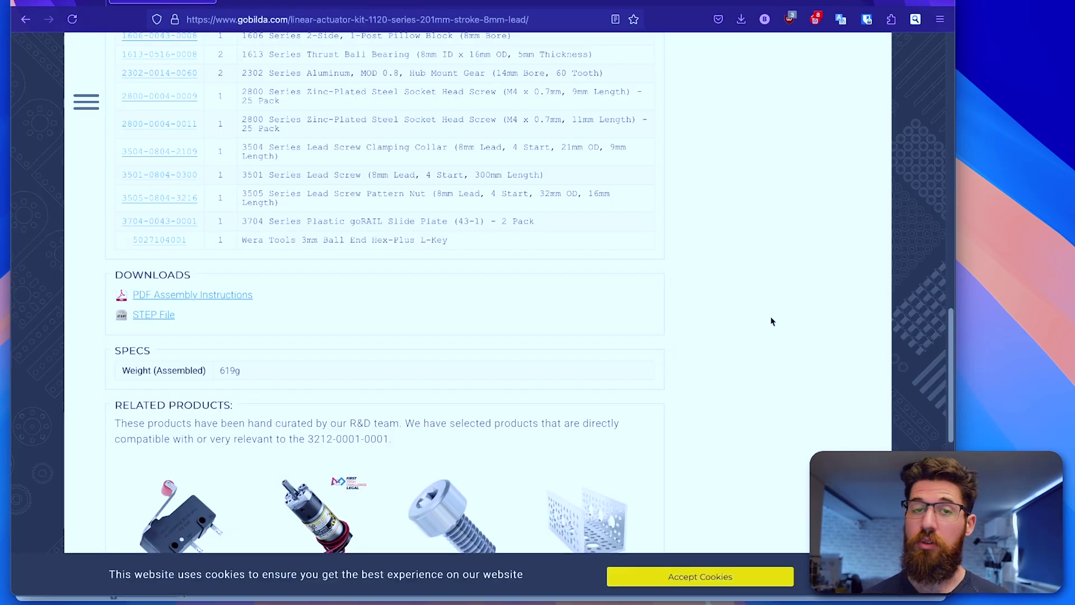